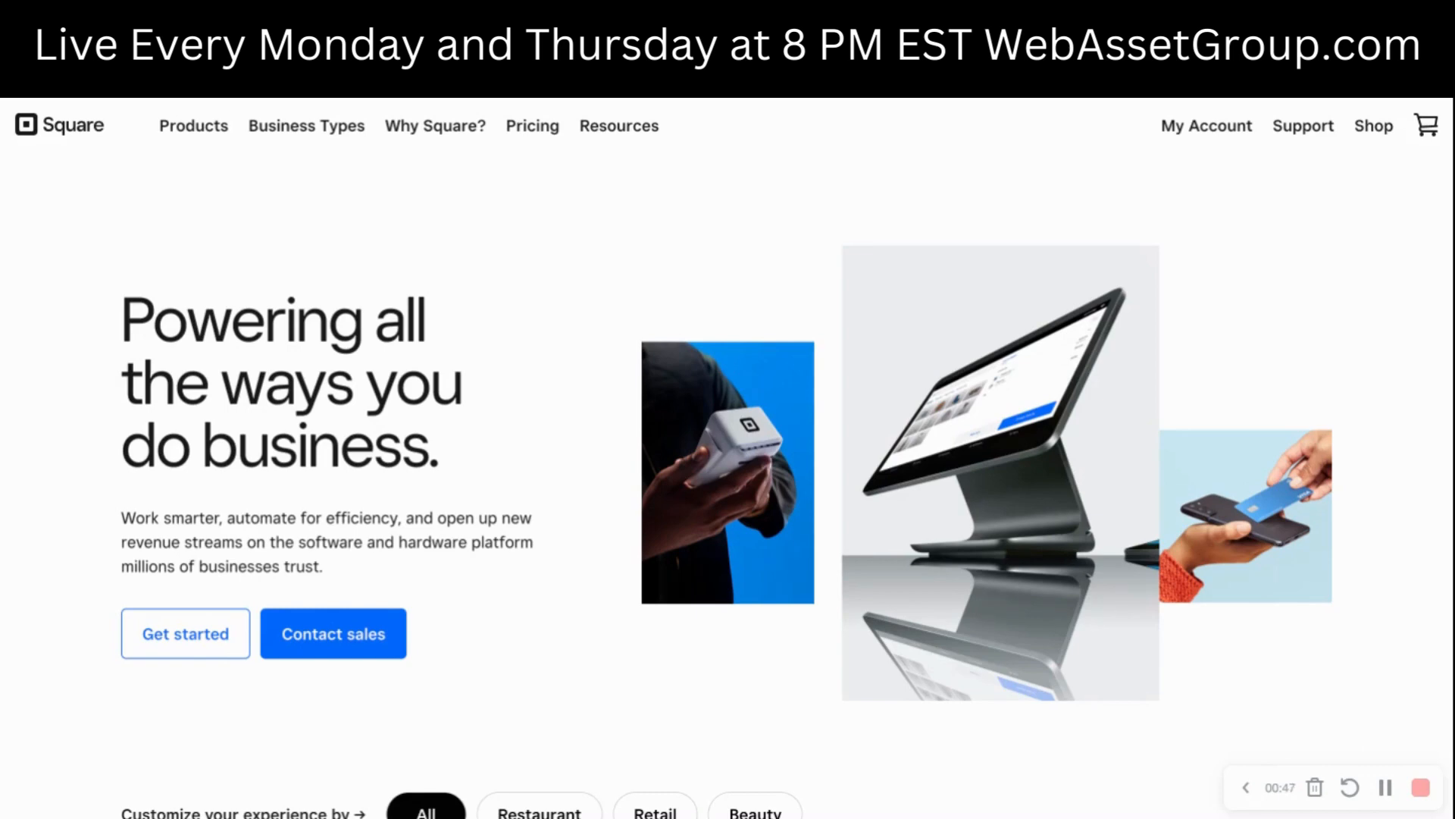
- Start a new invoice and begin creating a new customer using the customer's first name
{"action": "left_click", "coordinate": [409, 38]}
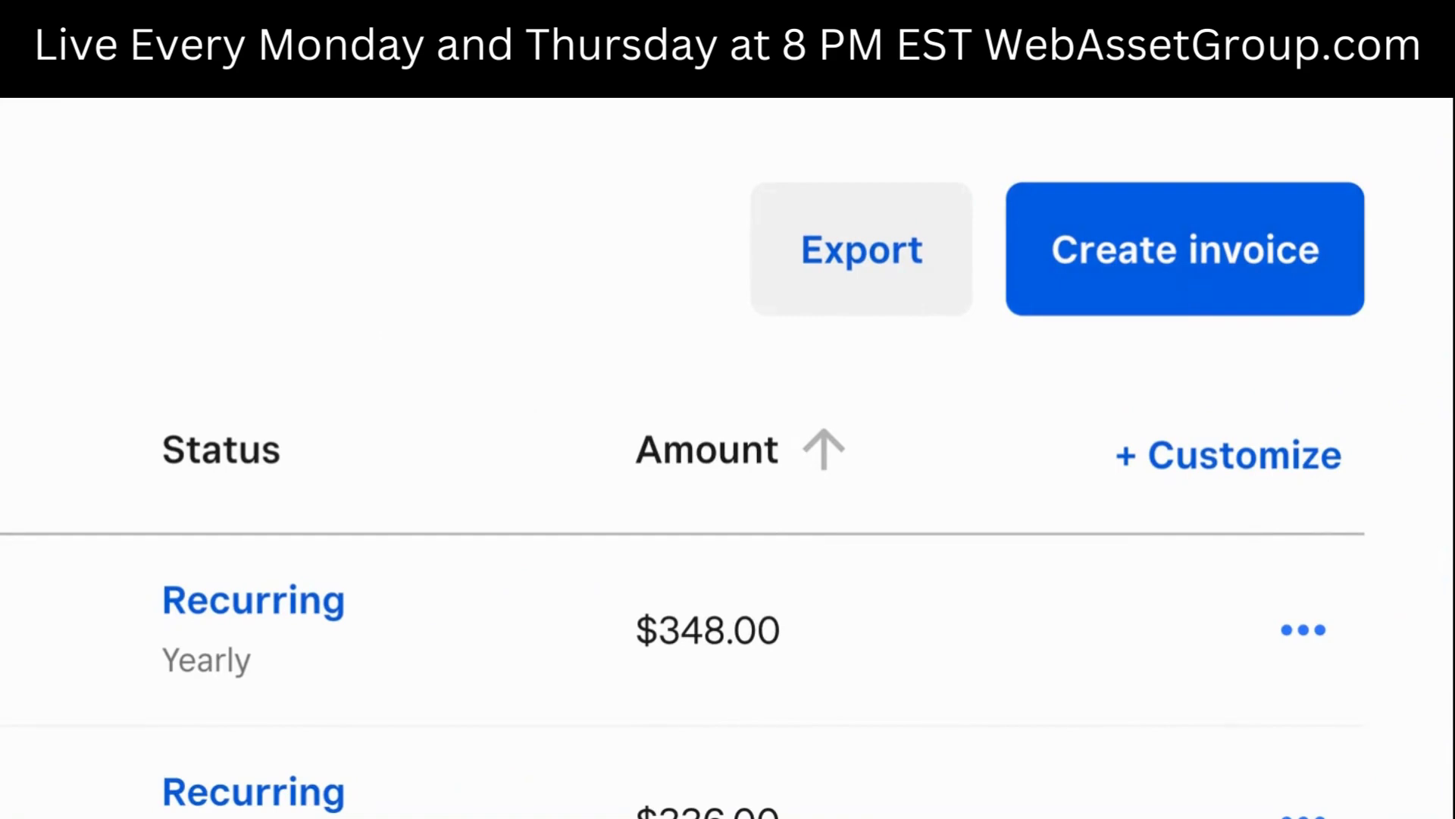
{"action": "left_click", "coordinate": [1186, 254]}
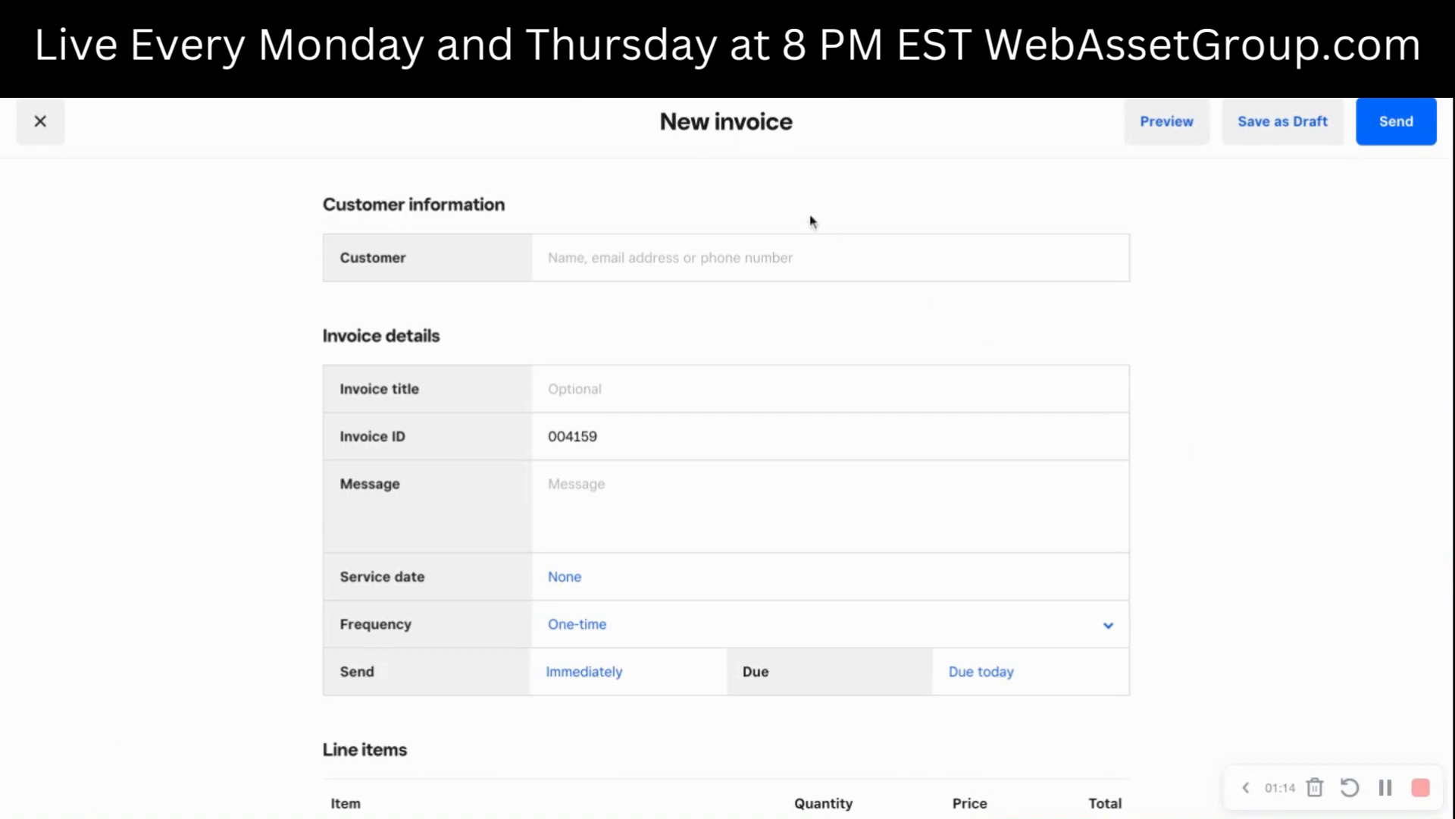
{"action": "left_click", "coordinate": [613, 277]}
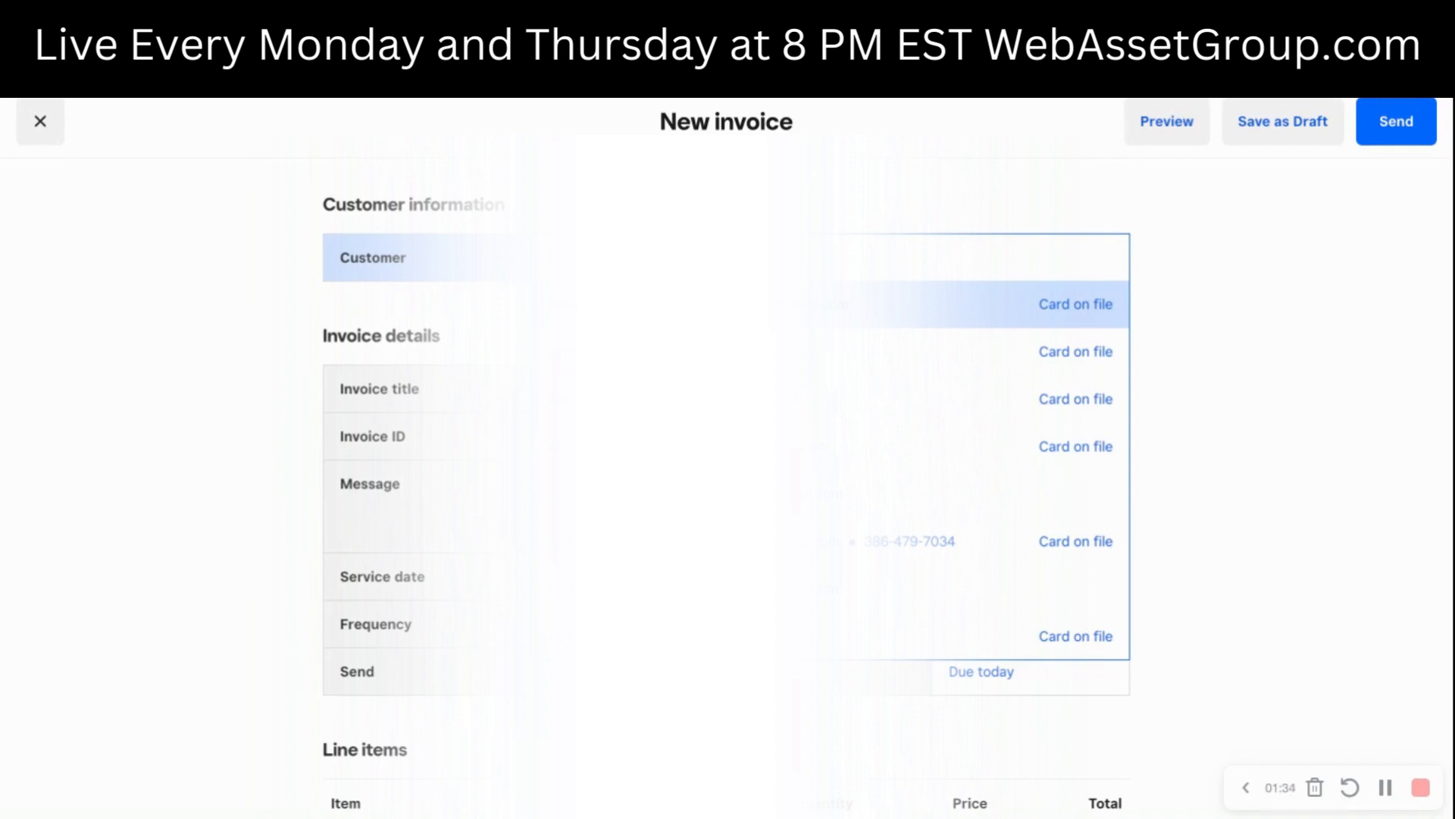
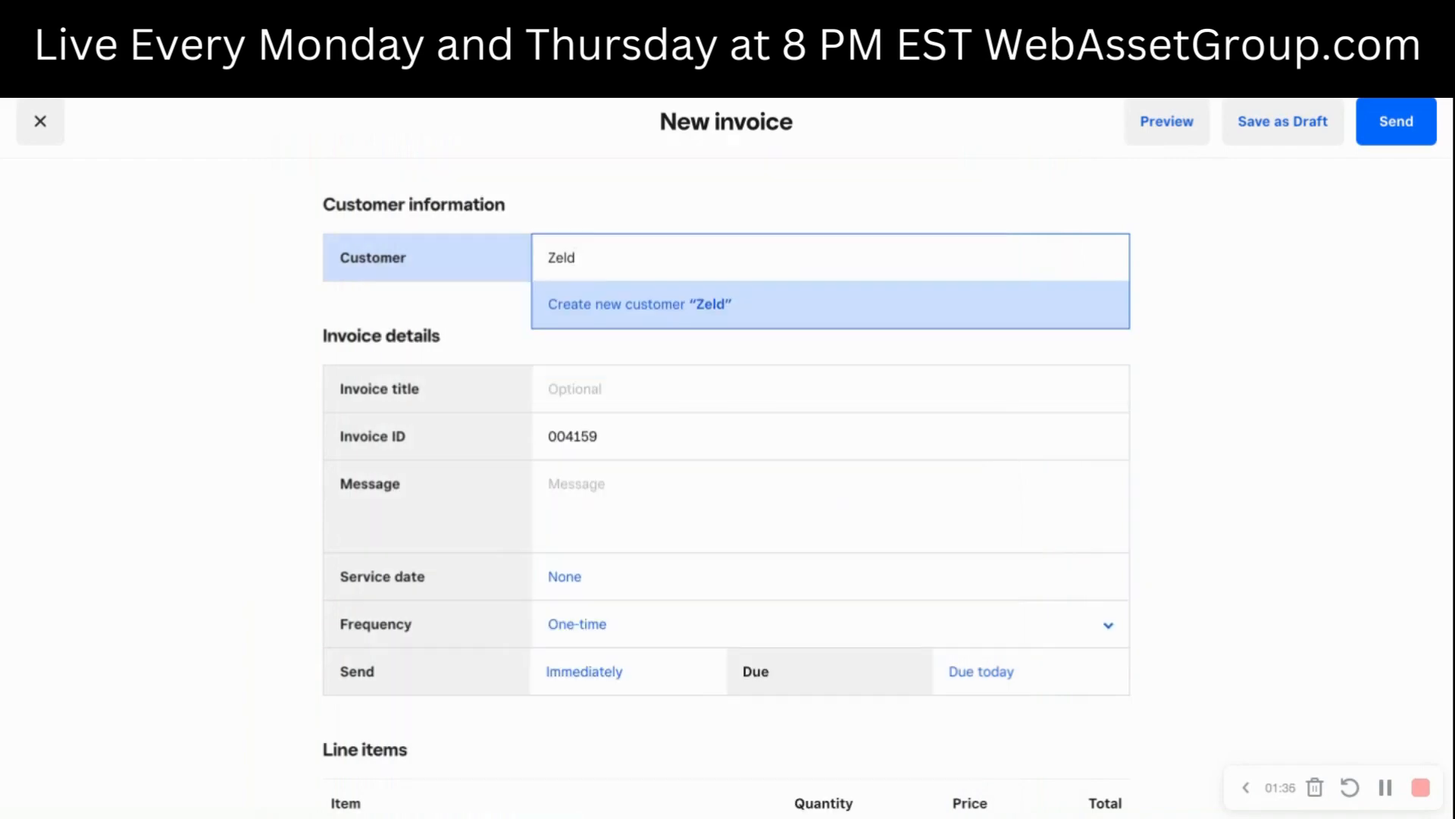
{"action": "left_click", "coordinate": [641, 317]}
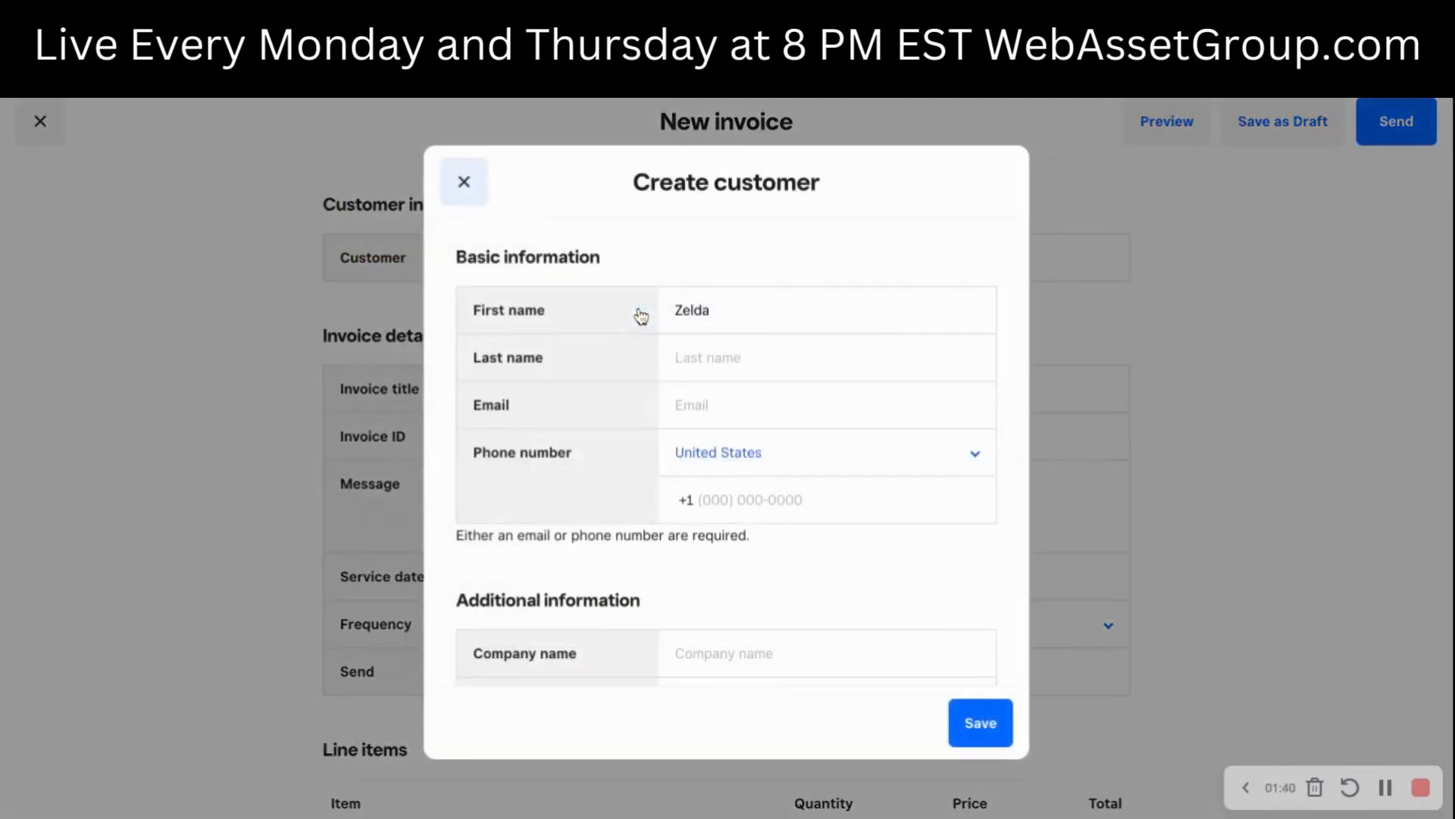
- Enter the new customer's last name and email address
{"action": "left_click", "coordinate": [734, 345]}
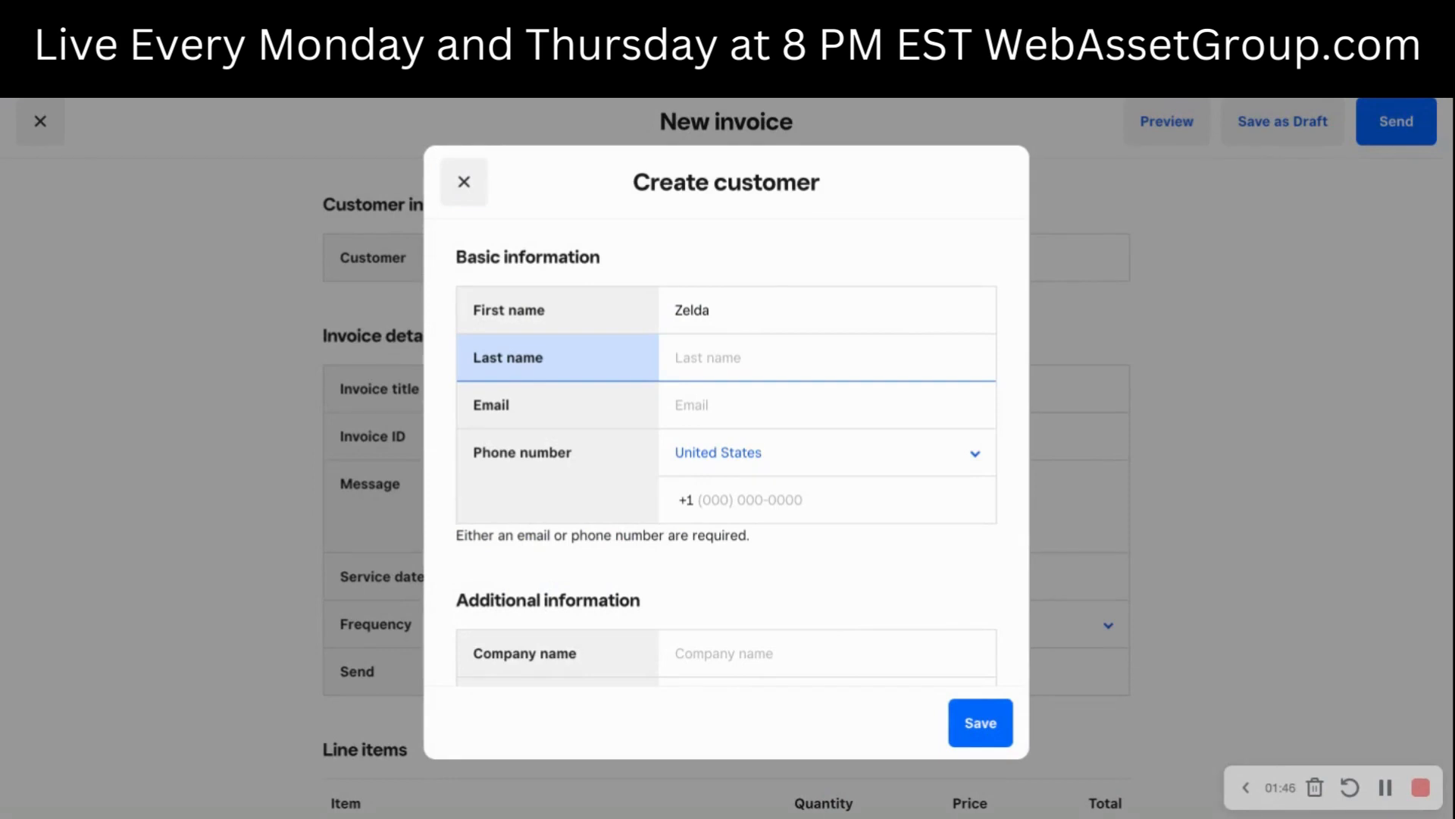
{"action": "left_click", "coordinate": [743, 400]}
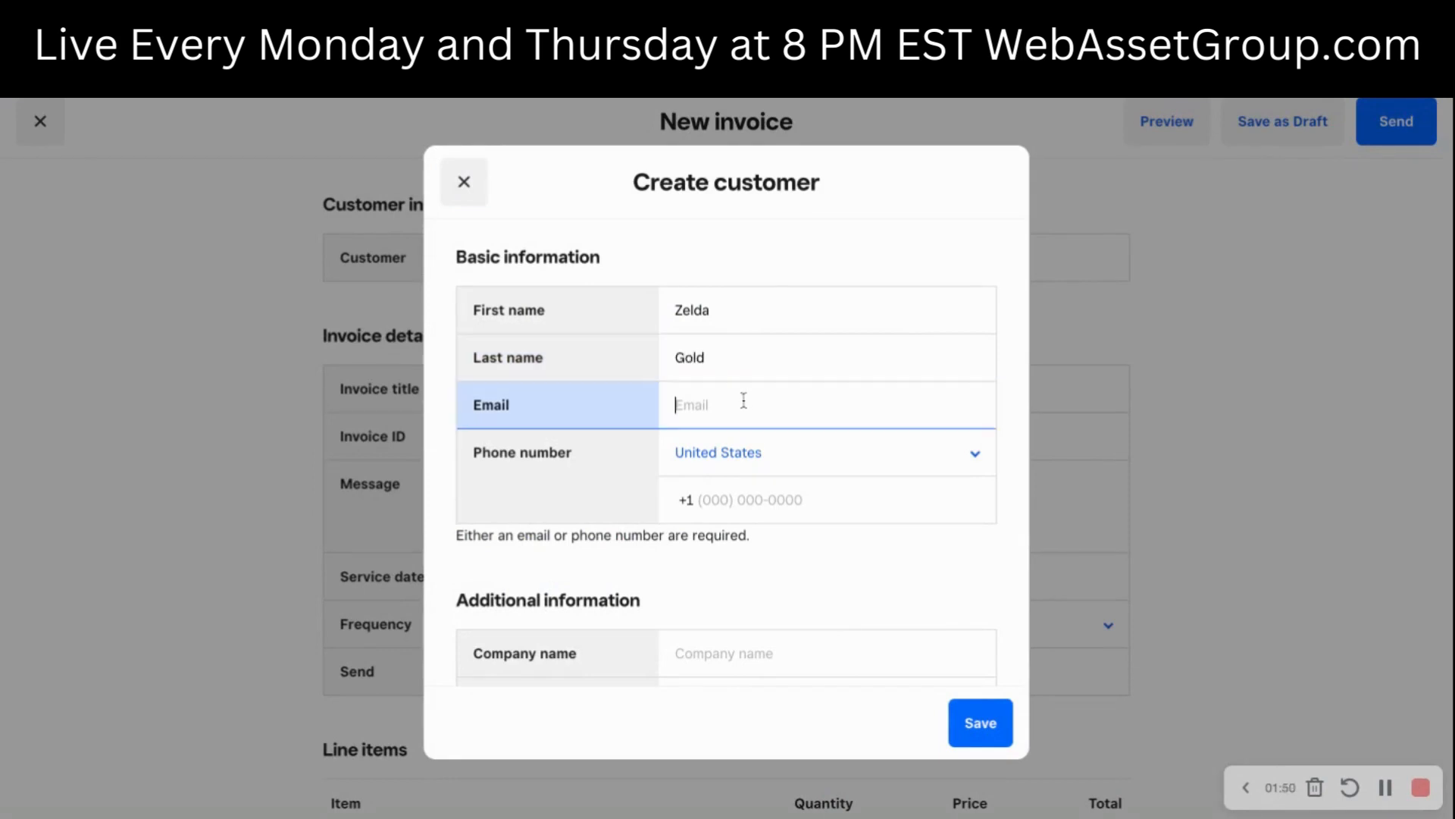
{"action": "left_click", "coordinate": [740, 405]}
{"action": "type", "text": "cvdg"}
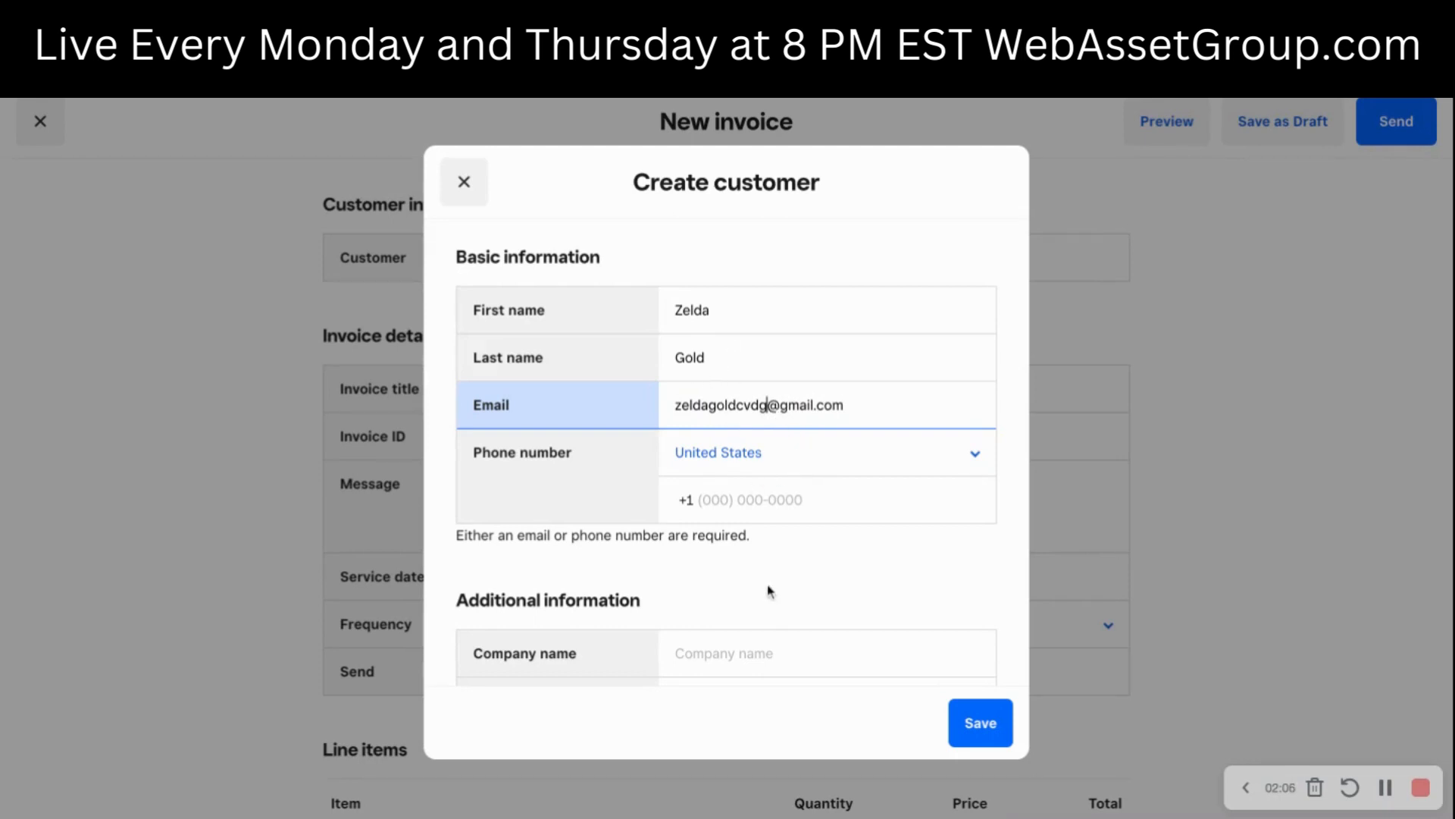
- Enter a United States phone number for the new customer
{"action": "left_click", "coordinate": [786, 500]}
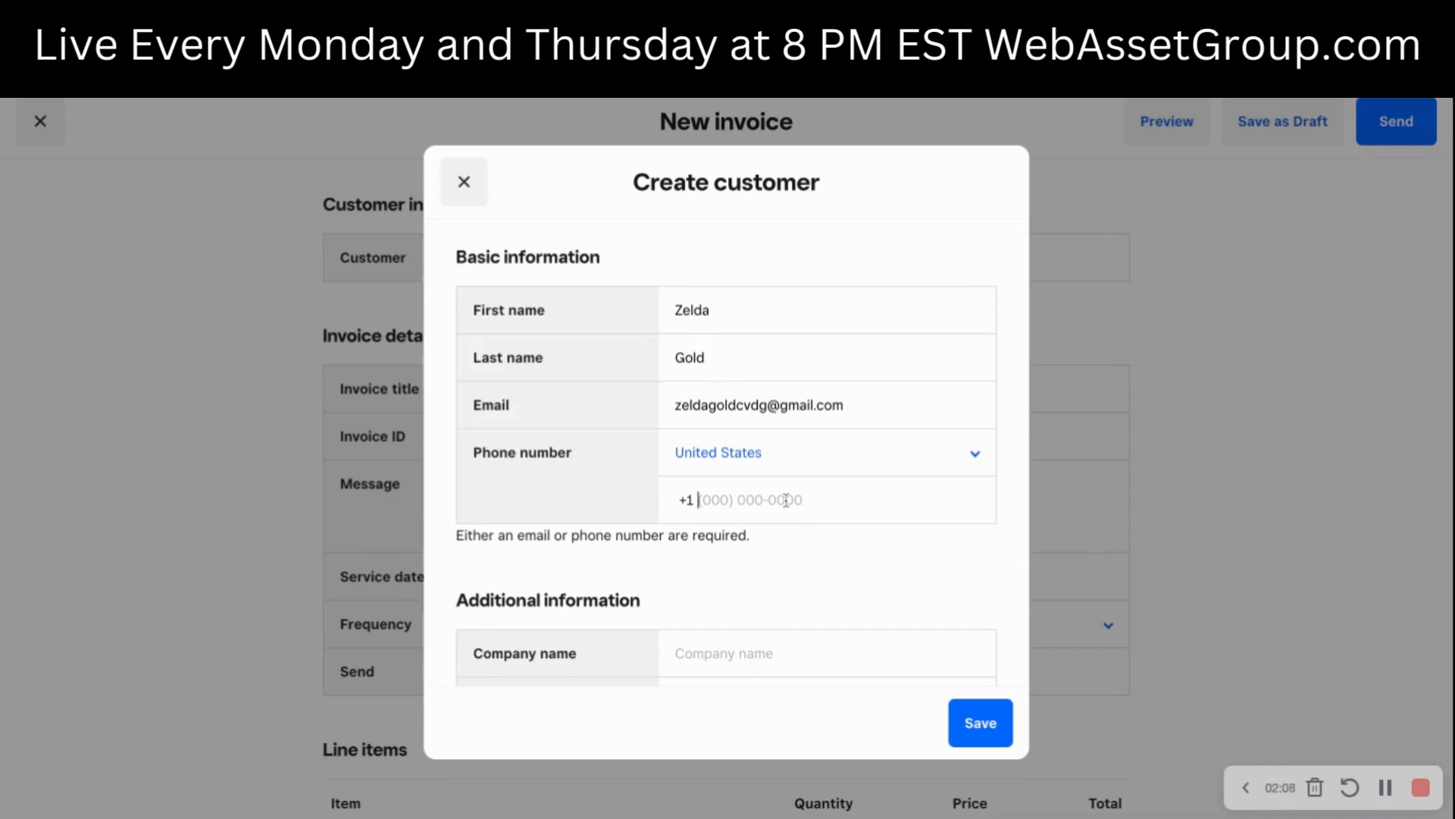
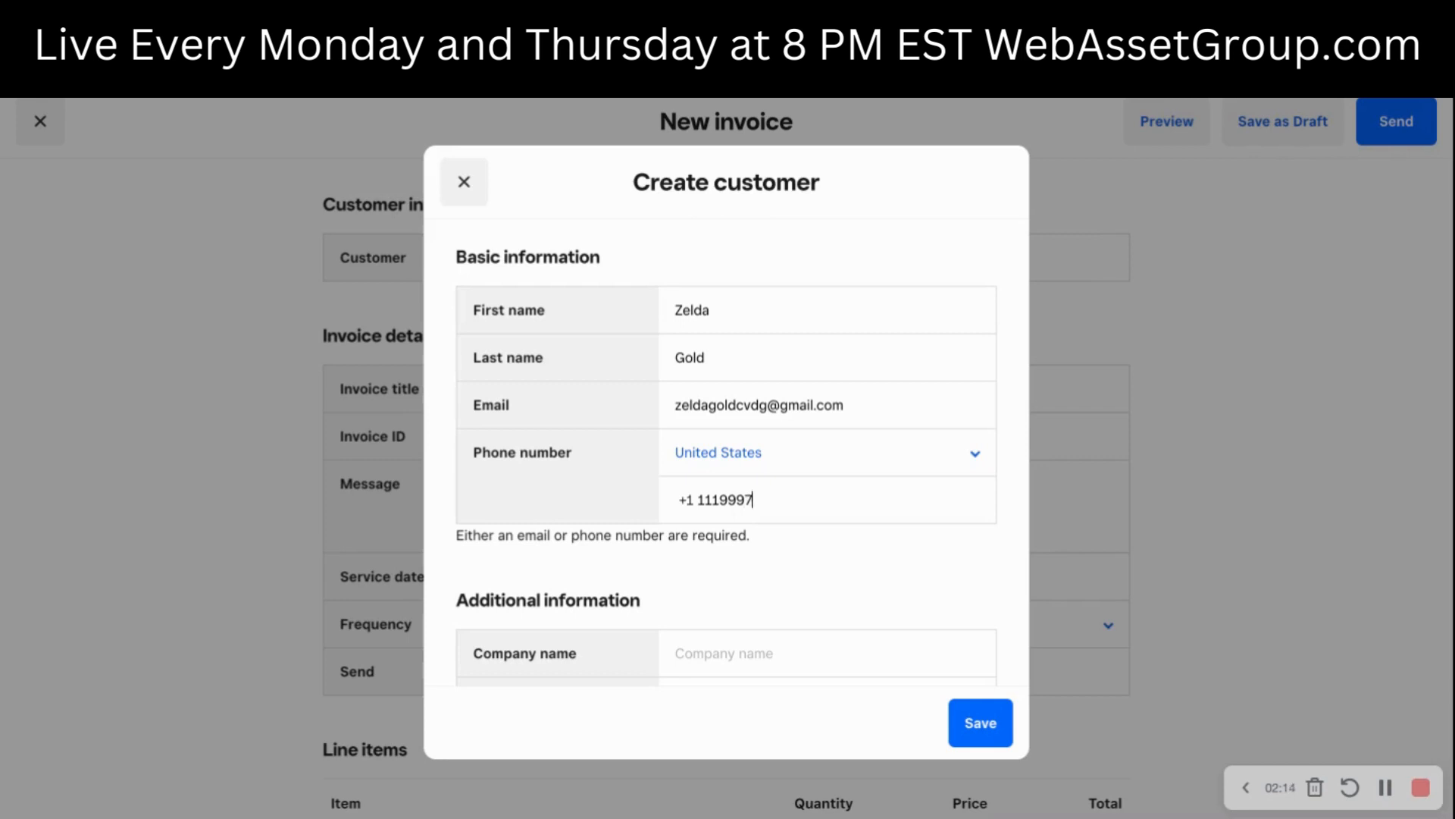
- Set the customer's company name to ZeldGold LLC, leave the billing address blank, and try to save the customer
{"action": "scroll", "coordinate": [776, 610], "scroll_direction": "down", "scroll_amount": 2}
{"action": "left_click", "coordinate": [750, 544]}
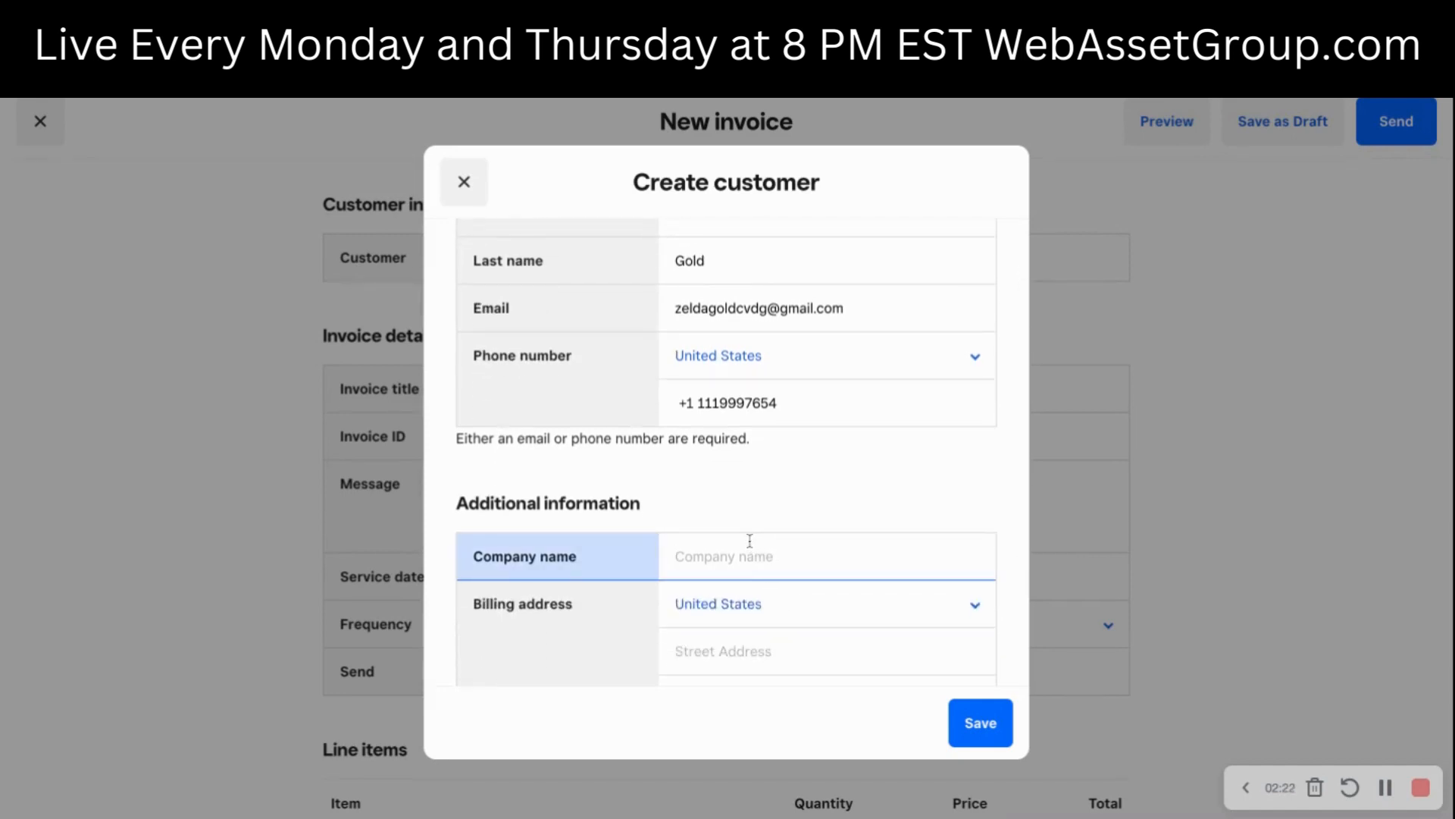
{"action": "type", "text": "ZeldGold LLC"}
{"action": "scroll", "coordinate": [779, 617], "scroll_direction": "down", "scroll_amount": 3}
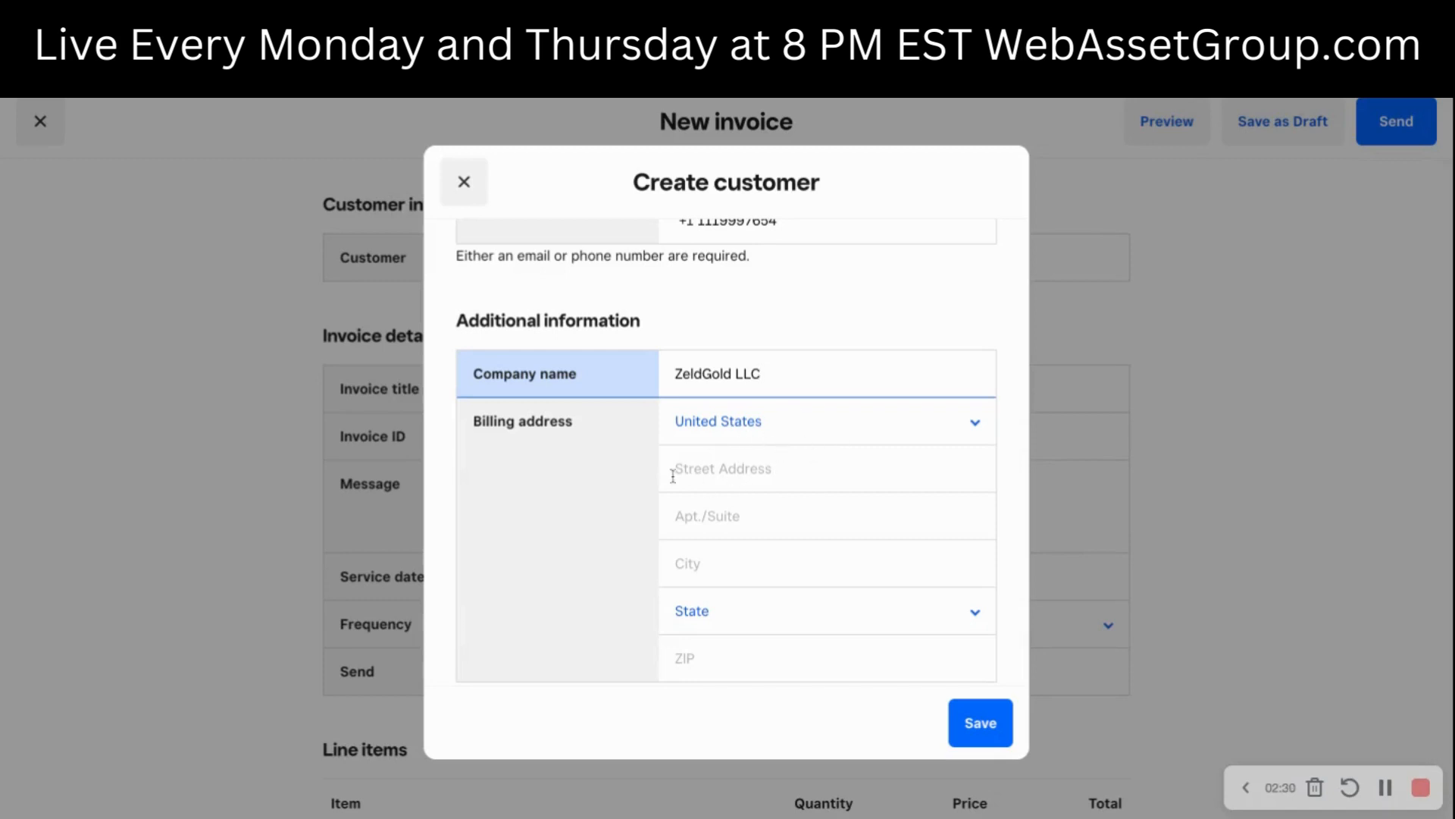
{"action": "scroll", "coordinate": [693, 486], "scroll_direction": "down", "scroll_amount": 1}
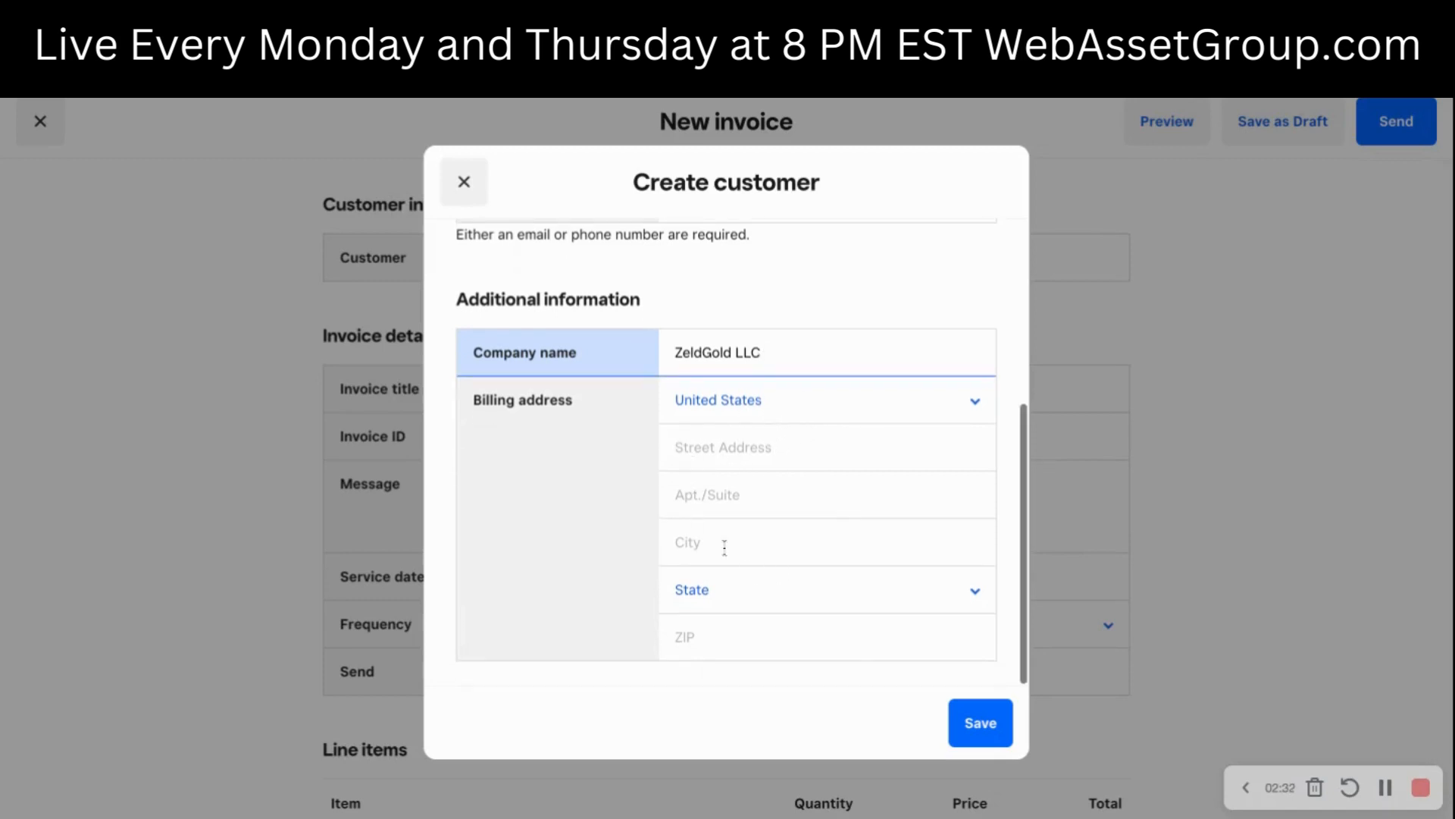
{"action": "left_click", "coordinate": [982, 732]}
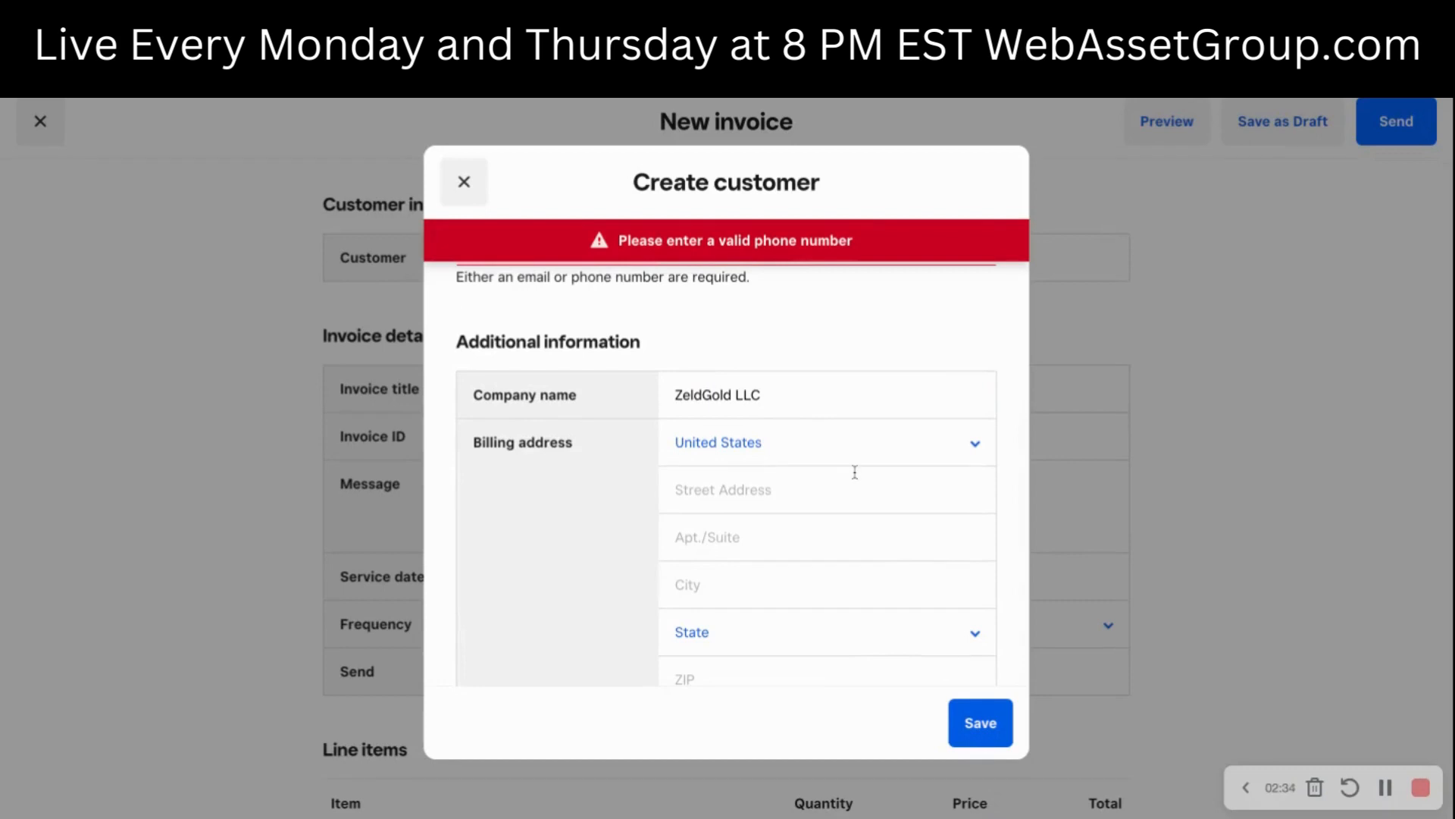
- Clear the customer's phone number and save the customer to the invoice
{"action": "scroll", "coordinate": [855, 471], "scroll_direction": "up", "scroll_amount": 3}
{"action": "double_click", "coordinate": [750, 425]}
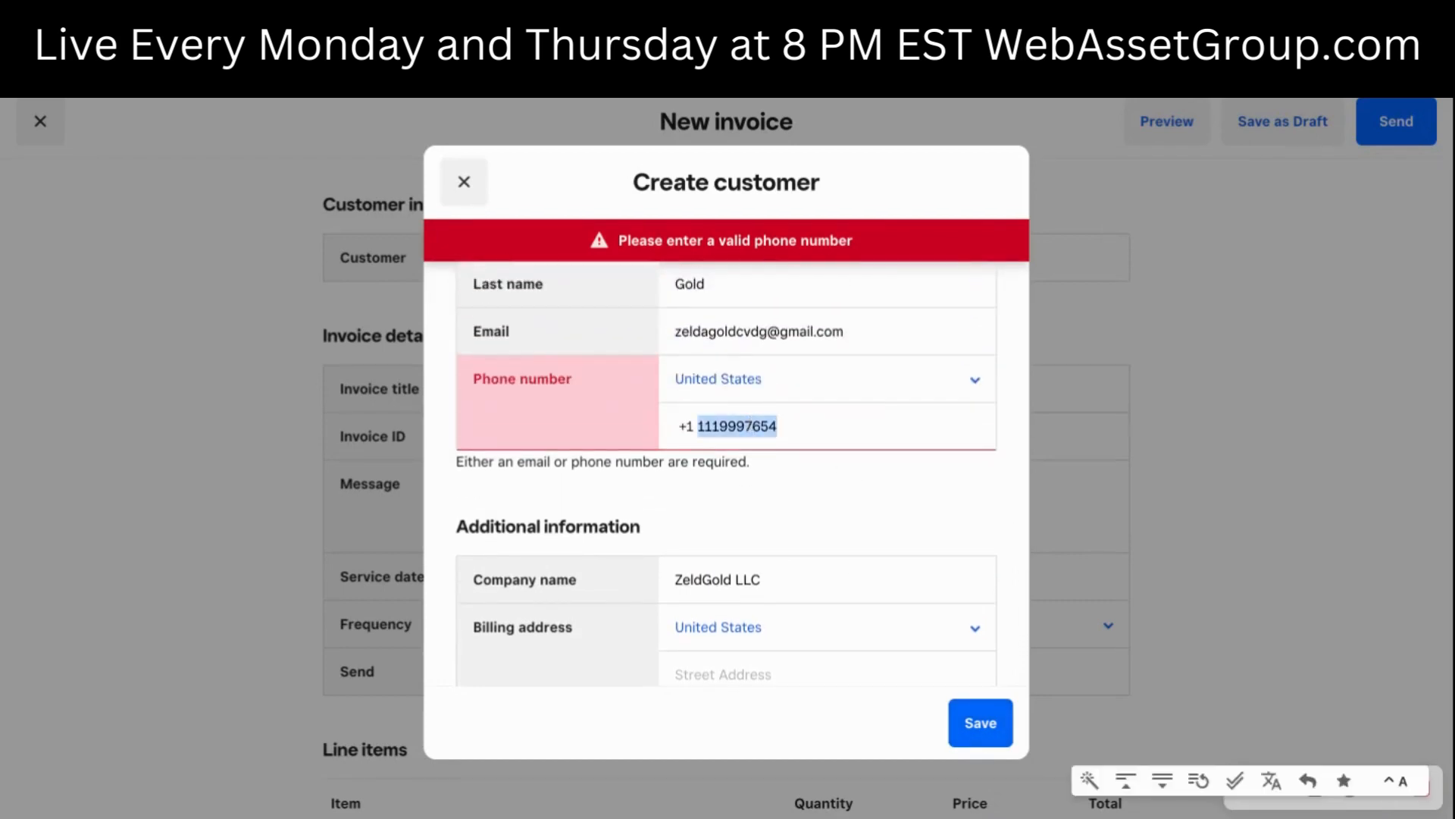
{"action": "key", "text": "BackSpace"}
{"action": "left_click", "coordinate": [976, 741]}
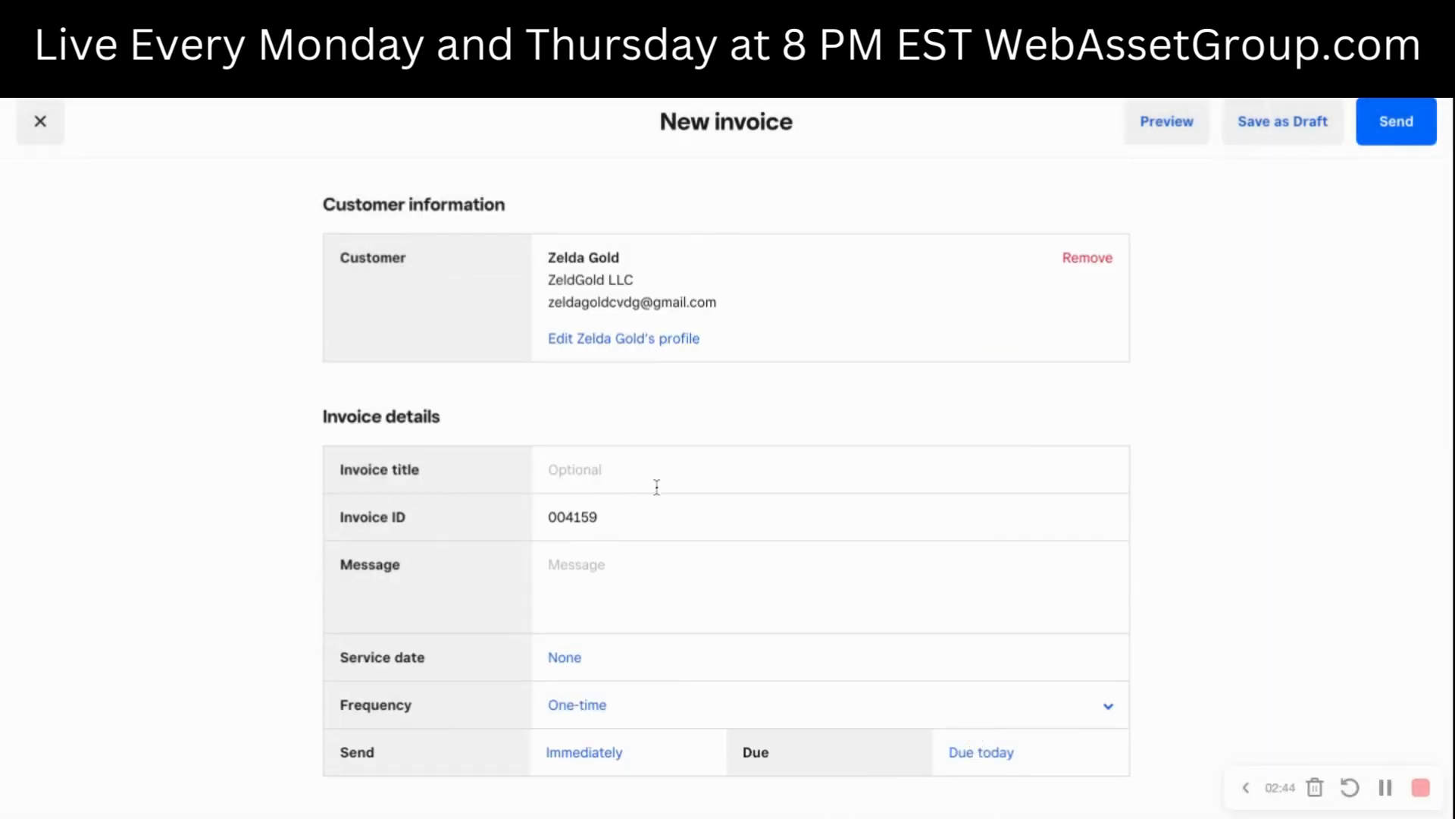
- Set the invoice title to "Mindset and Marketing Consulting"
{"action": "left_click", "coordinate": [568, 464]}
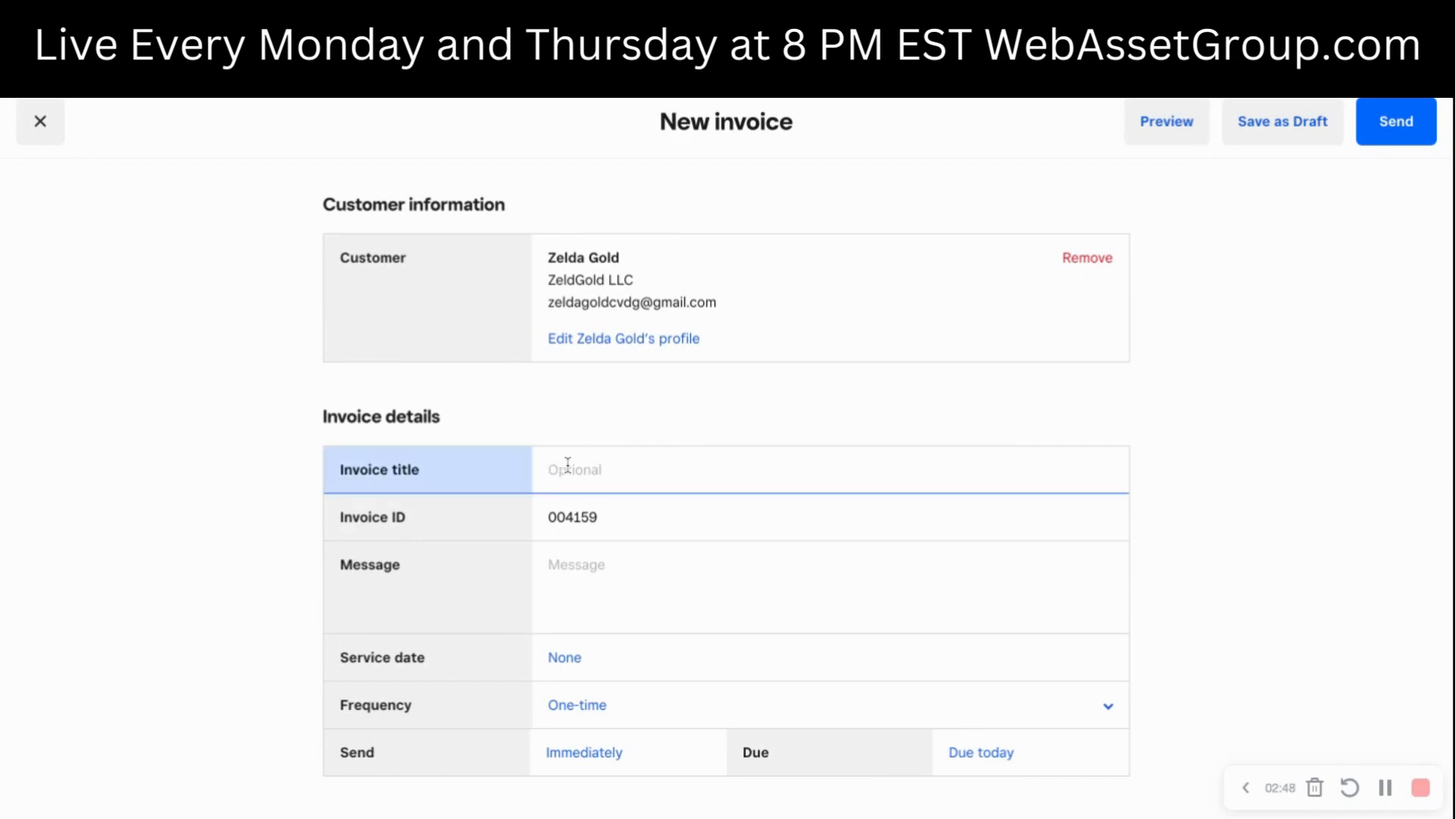
{"action": "type", "text": "Mindset and Marketing Consulting"}
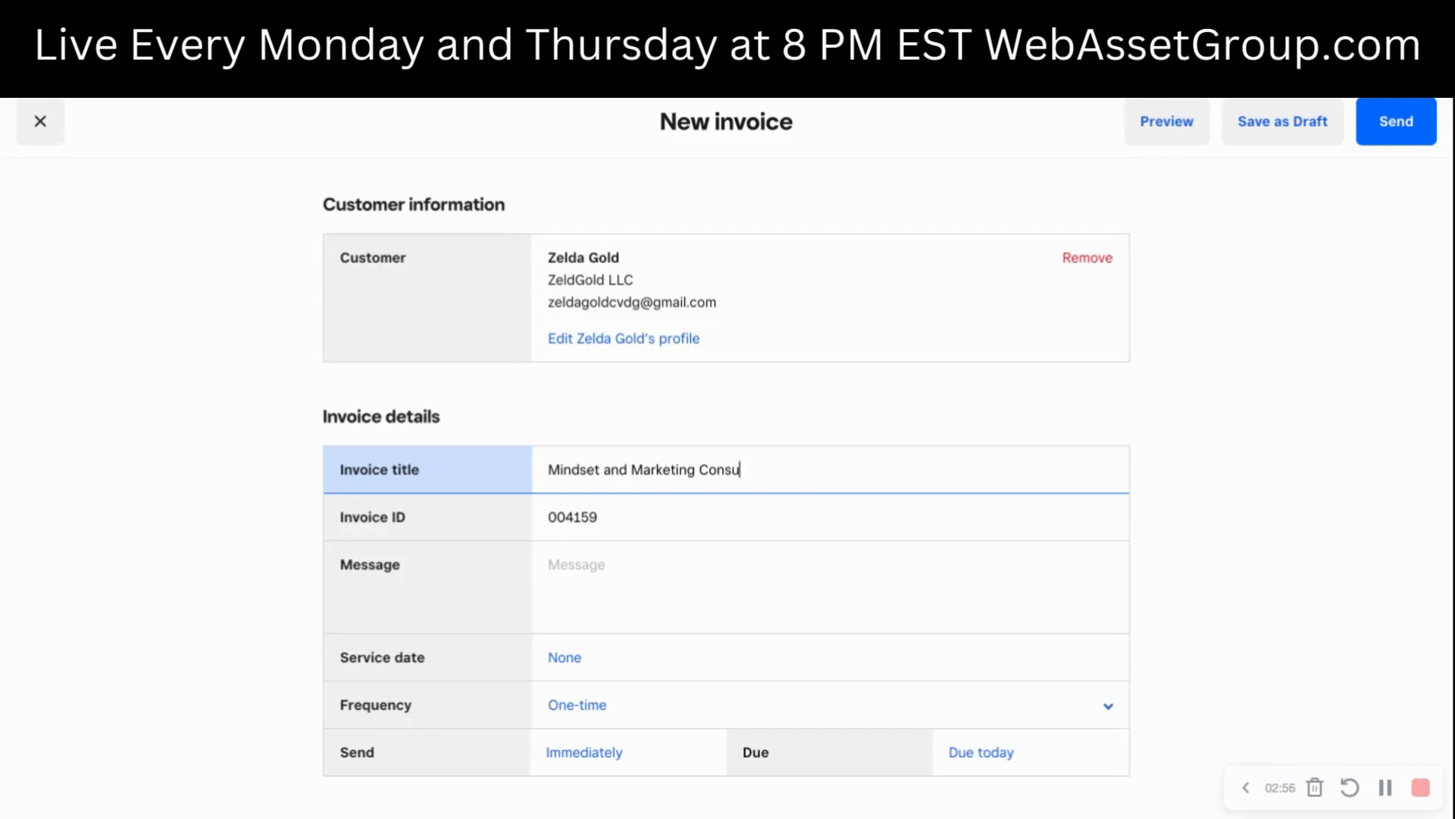
{"action": "left_click", "coordinate": [606, 567]}
{"action": "left_click", "coordinate": [613, 468]}
{"action": "triple_click", "coordinate": [613, 464]}
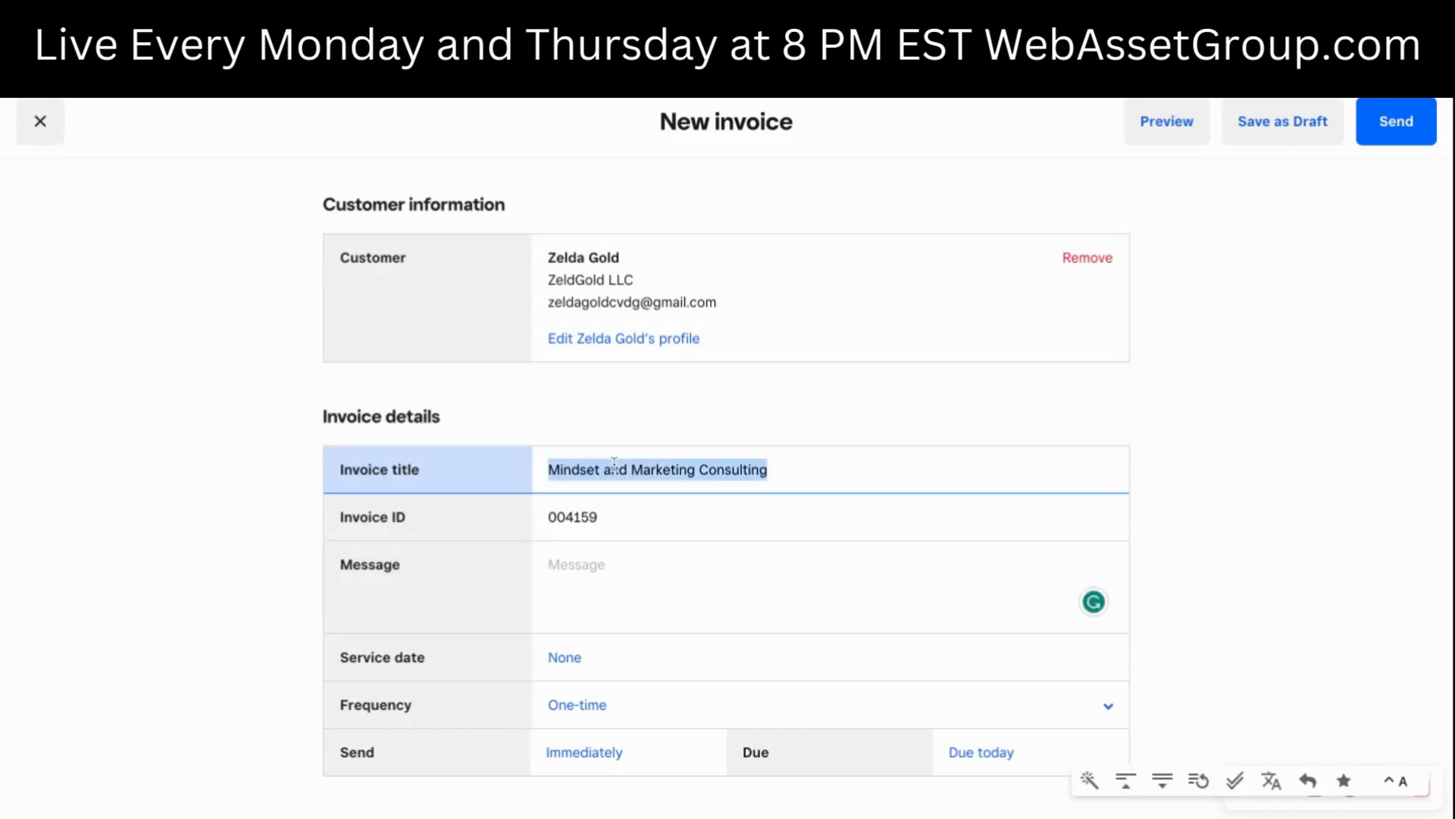
- Write the invoice message "Invoice for mindset and marketing consulting in January 2023", correcting the spelling of "marketing"
{"action": "left_click", "coordinate": [614, 569]}
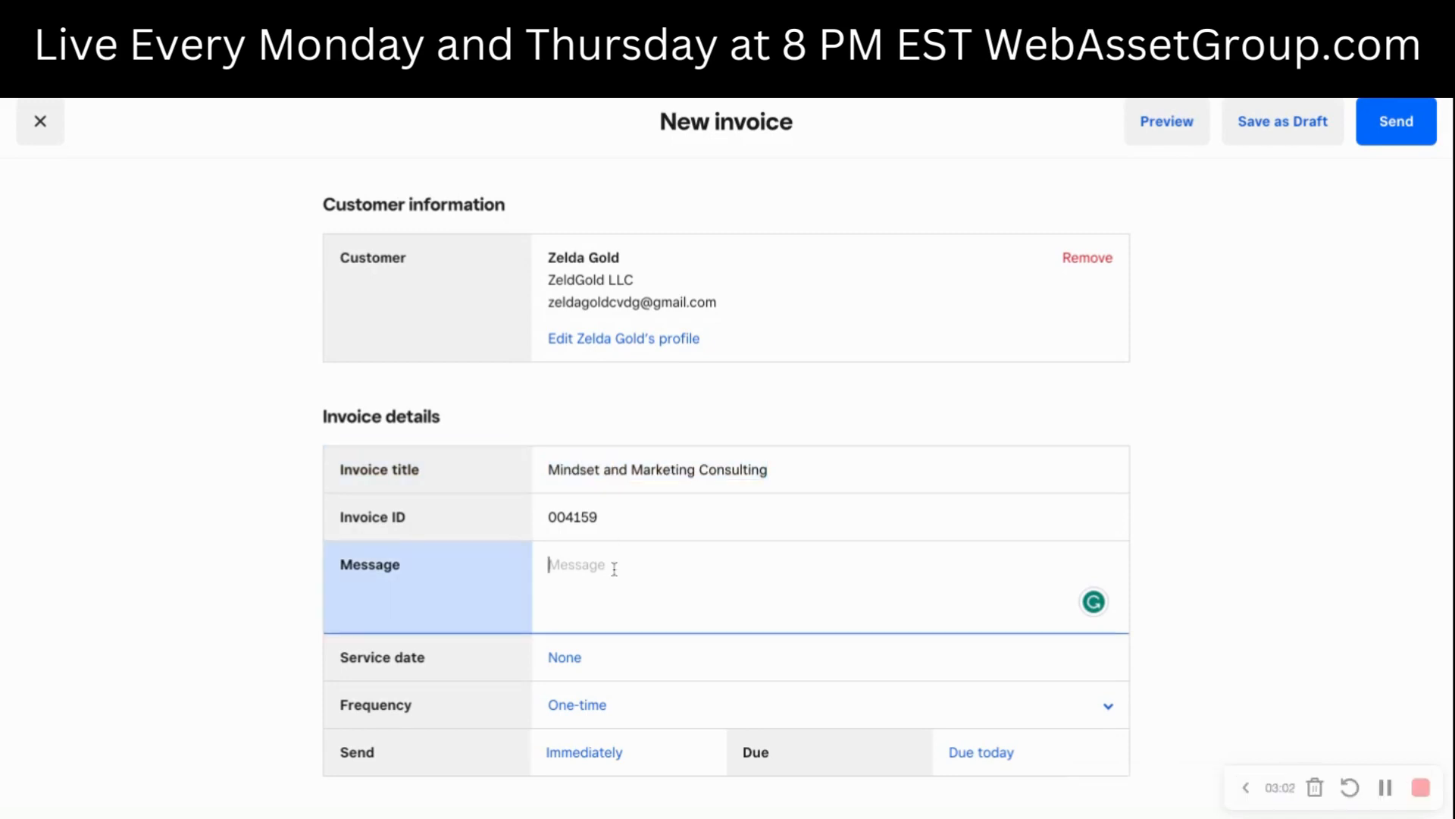
{"action": "type", "text": "Invoice for mindset and ma"}
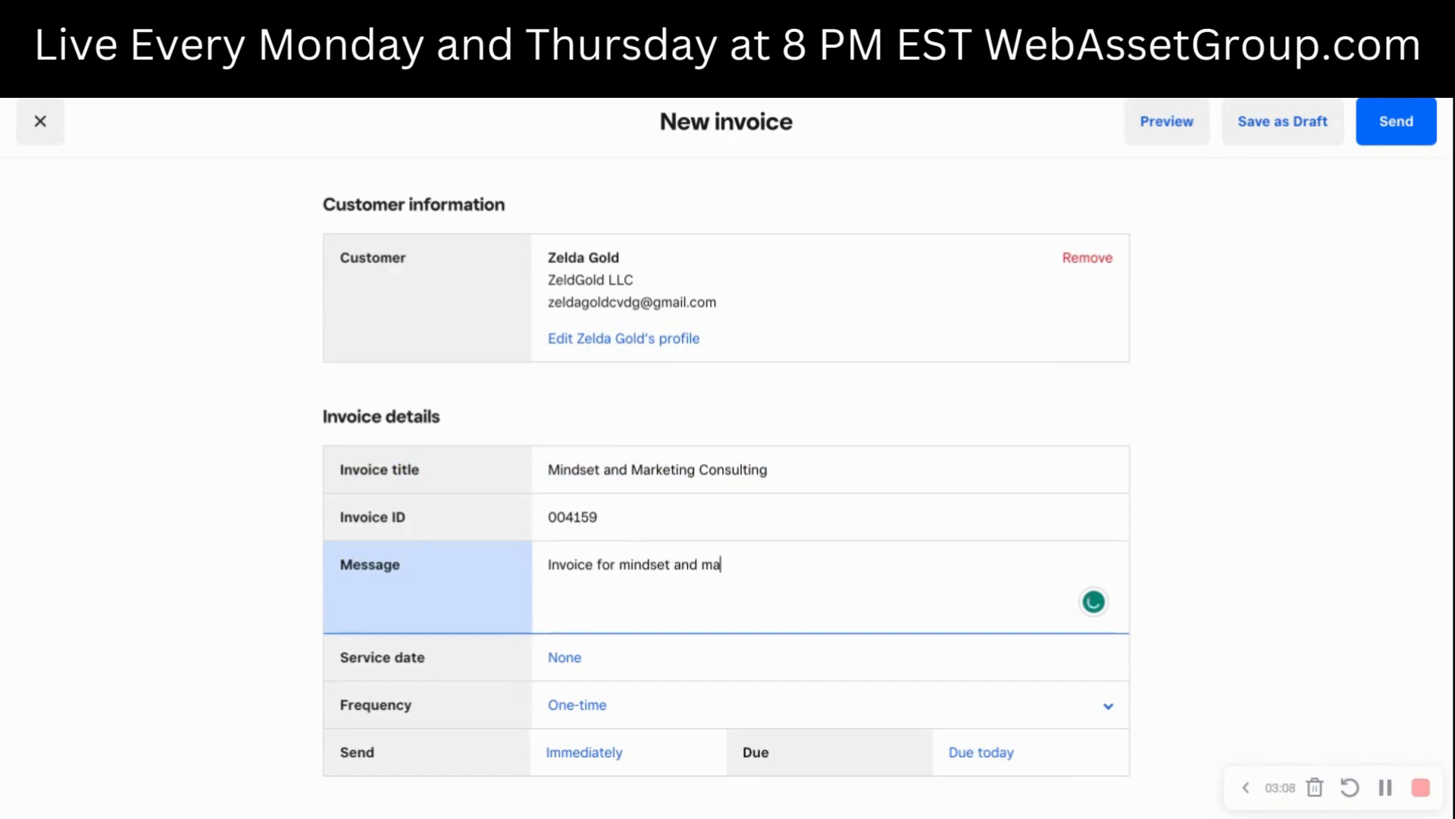
{"action": "type", "text": "ekting consu"}
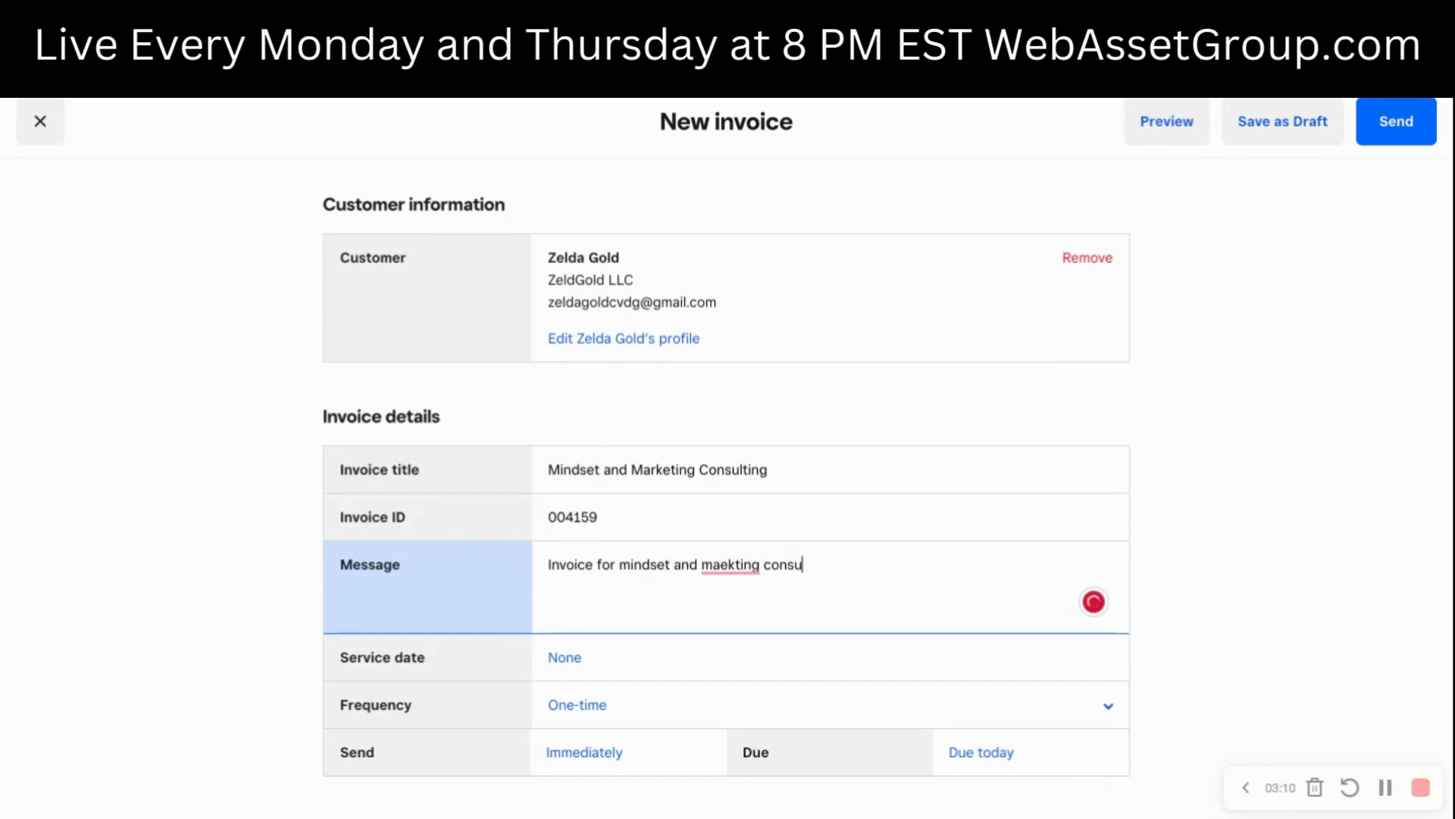
{"action": "type", "text": "lting"}
{"action": "left_click", "coordinate": [729, 566]}
{"action": "key", "text": "BackSpace"}
{"action": "type", "text": "r"}
{"action": "left_click", "coordinate": [951, 565]}
{"action": "type", "text": "in "}
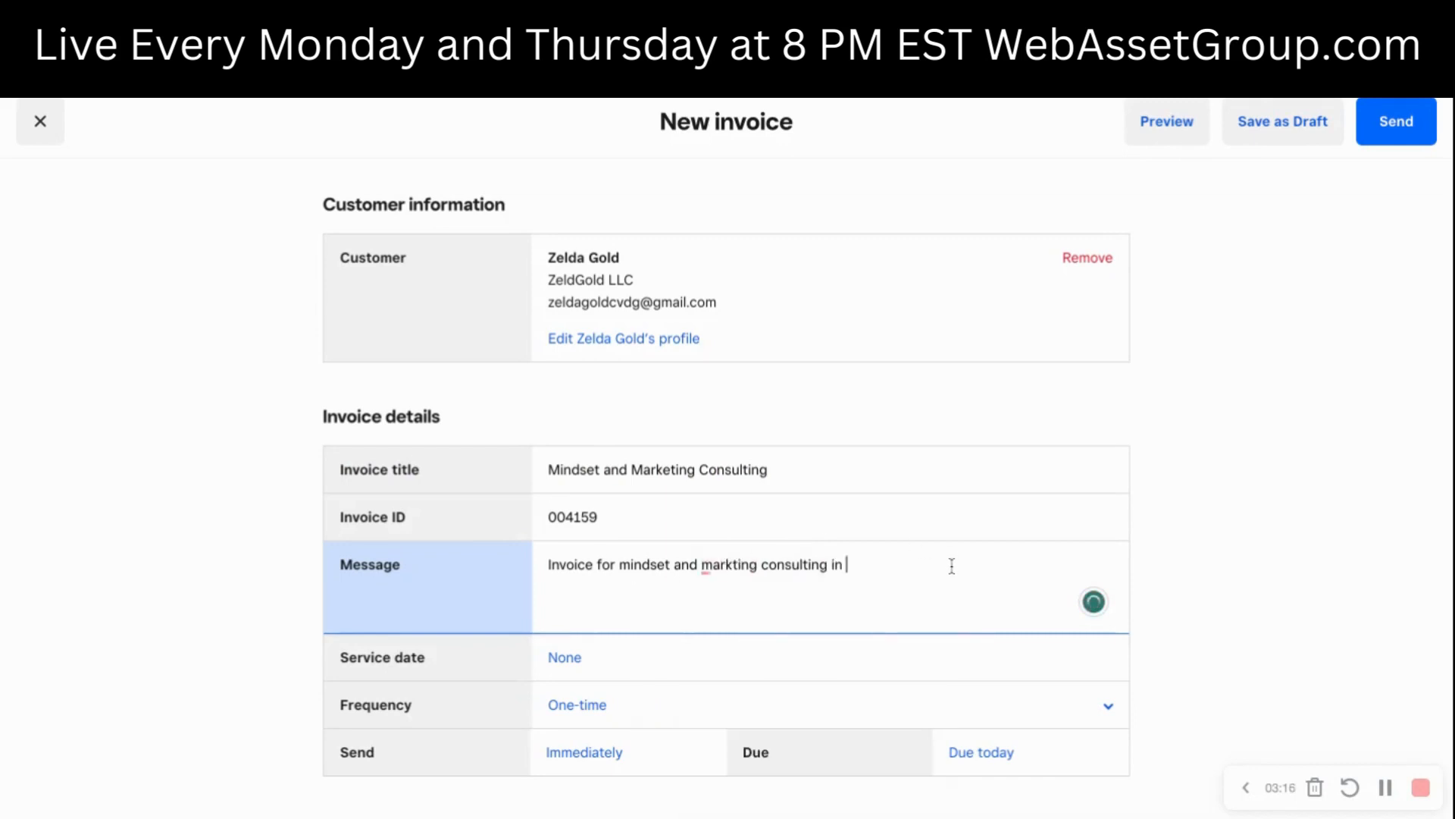
{"action": "type", "text": "January"}
{"action": "left_click", "coordinate": [735, 558]}
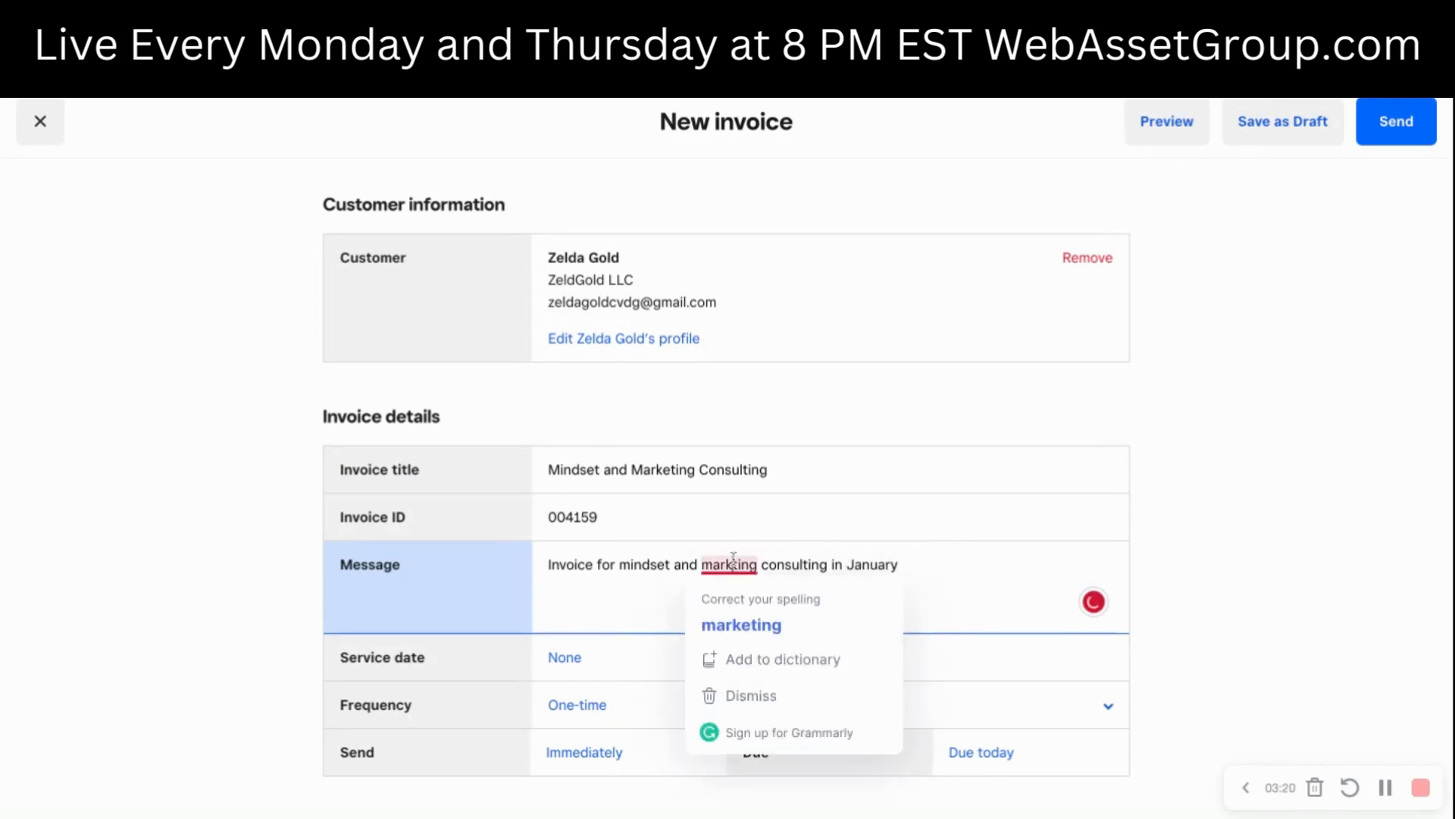
{"action": "left_click", "coordinate": [740, 620]}
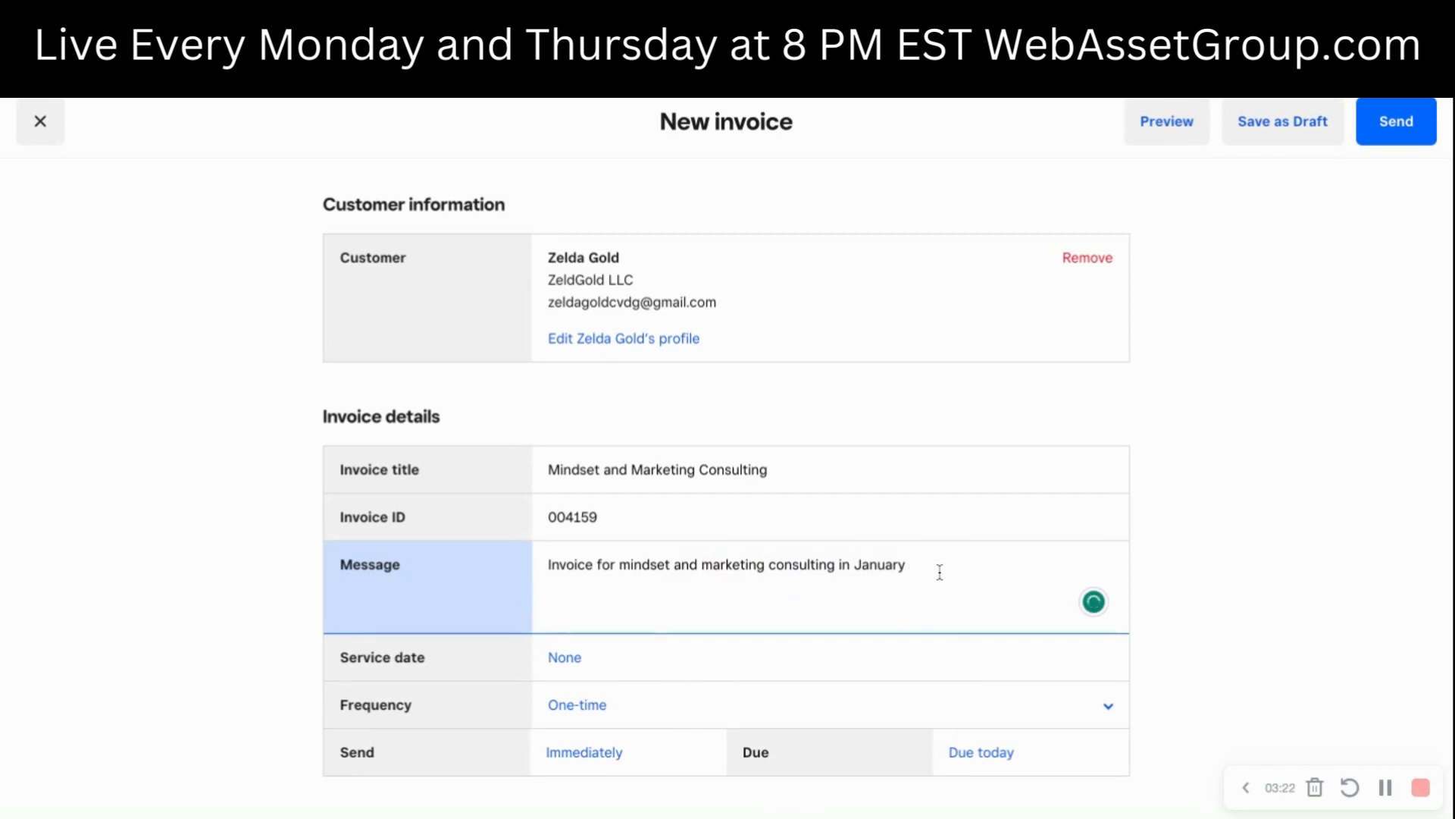
{"action": "type", "text": "2023"}
- Set the invoice's service date to today, 10/14/2023
{"action": "scroll", "coordinate": [821, 471], "scroll_direction": "down", "scroll_amount": 2}
{"action": "left_click", "coordinate": [620, 506]}
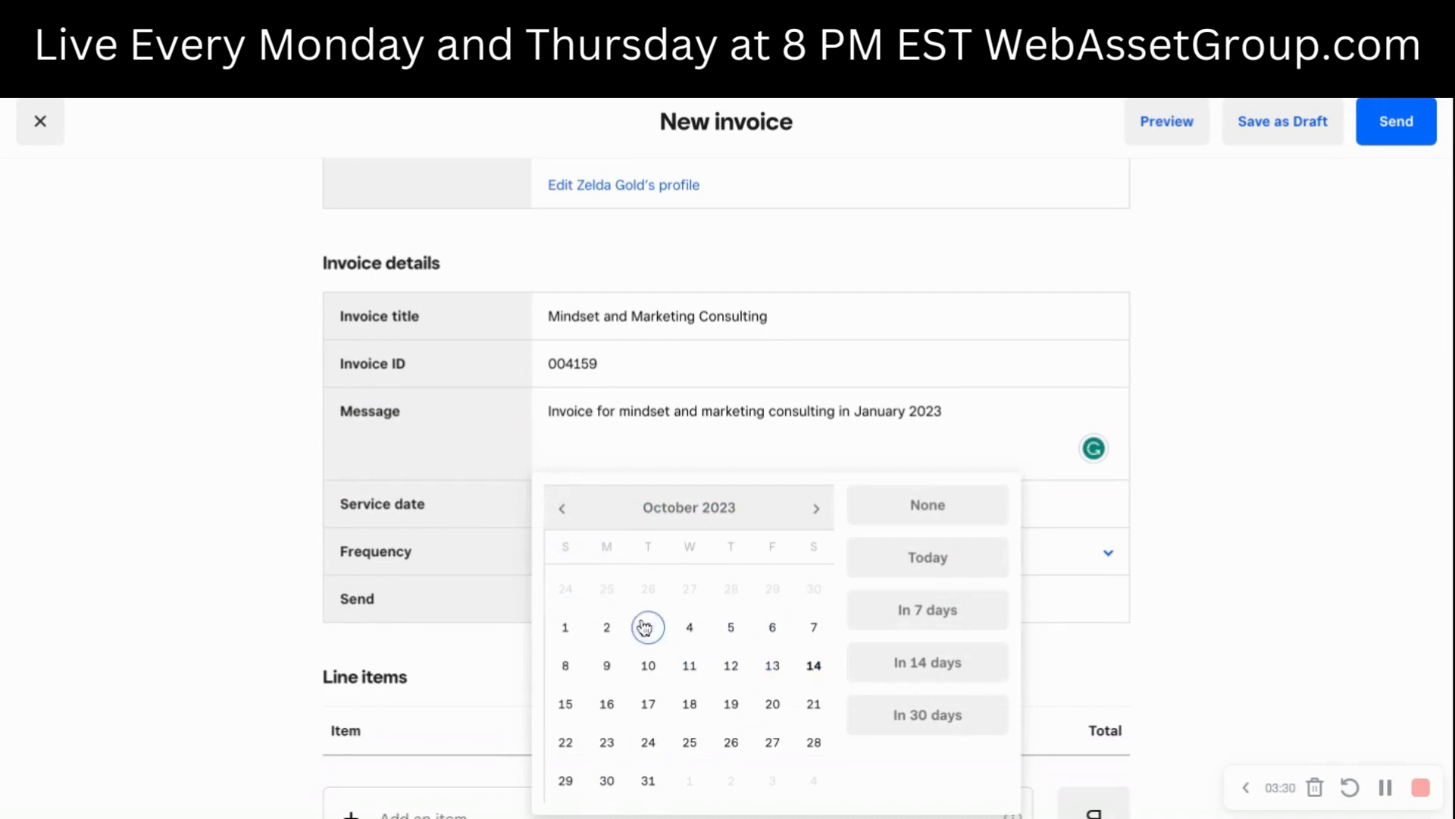
{"action": "left_click", "coordinate": [945, 563]}
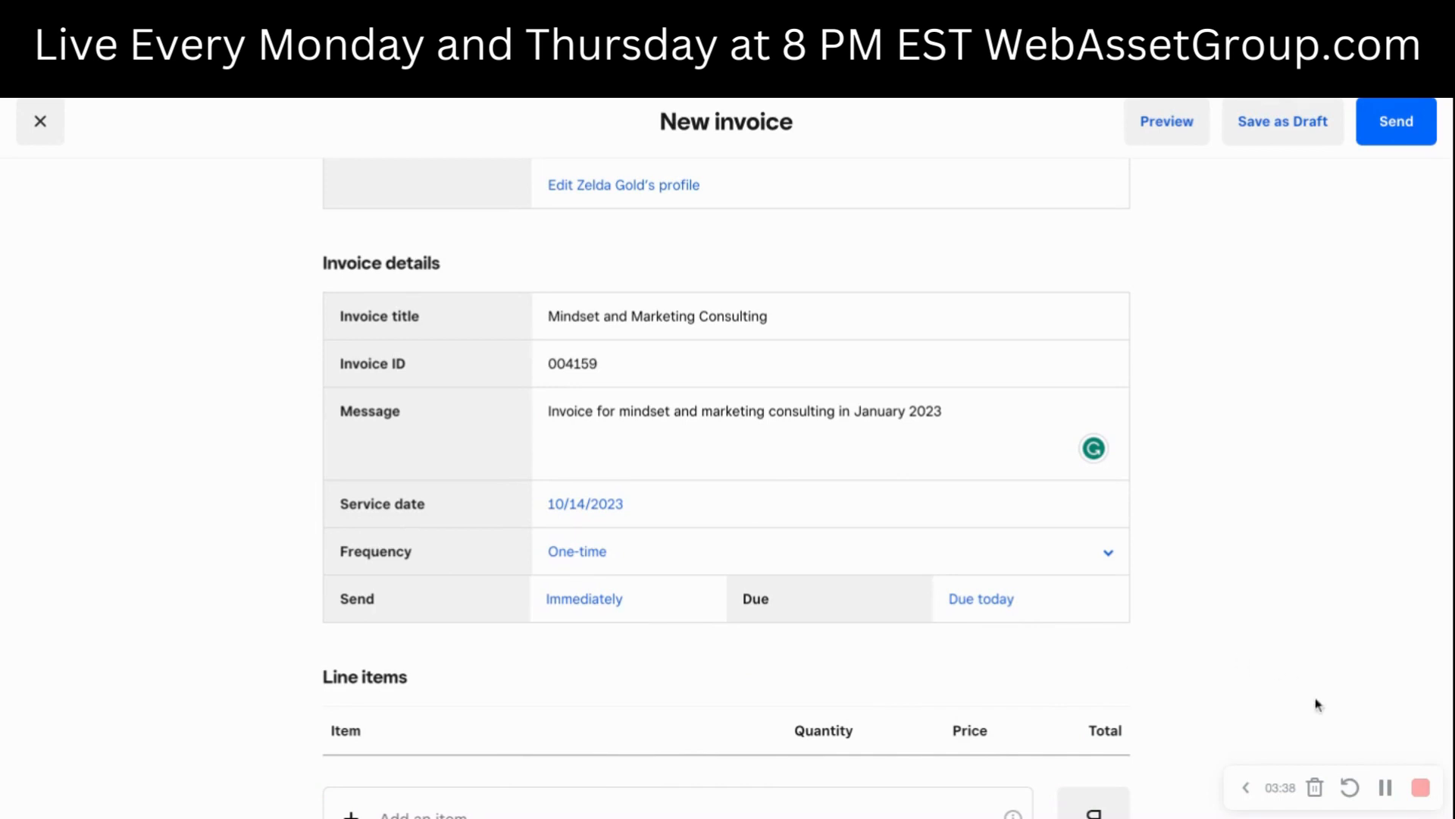
- Change the invoice frequency to Recurring and set the schedule to start immediately after browsing later start months
{"action": "left_click", "coordinate": [667, 567]}
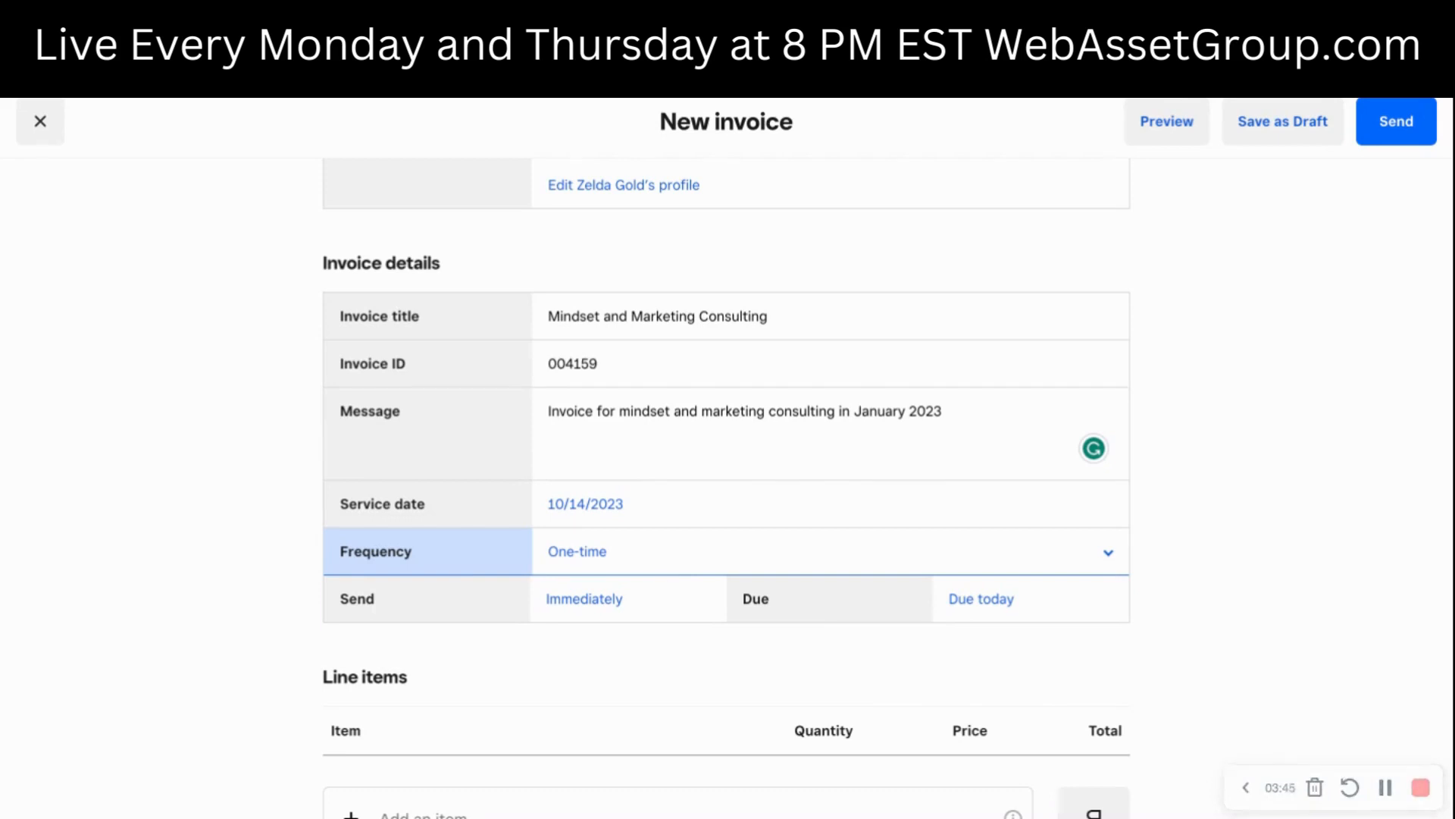
{"action": "left_click", "coordinate": [725, 572]}
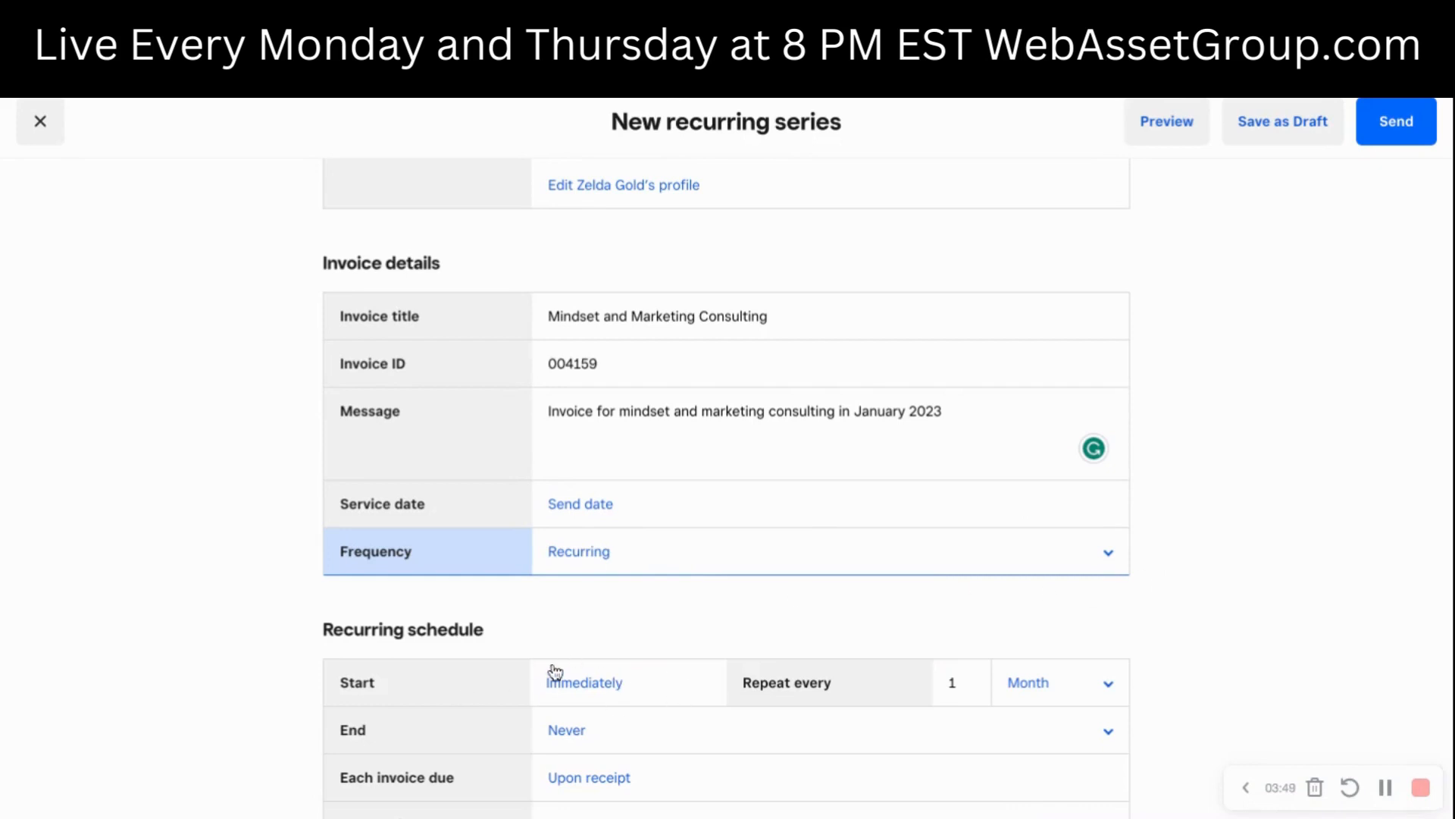
{"action": "left_click", "coordinate": [598, 684]}
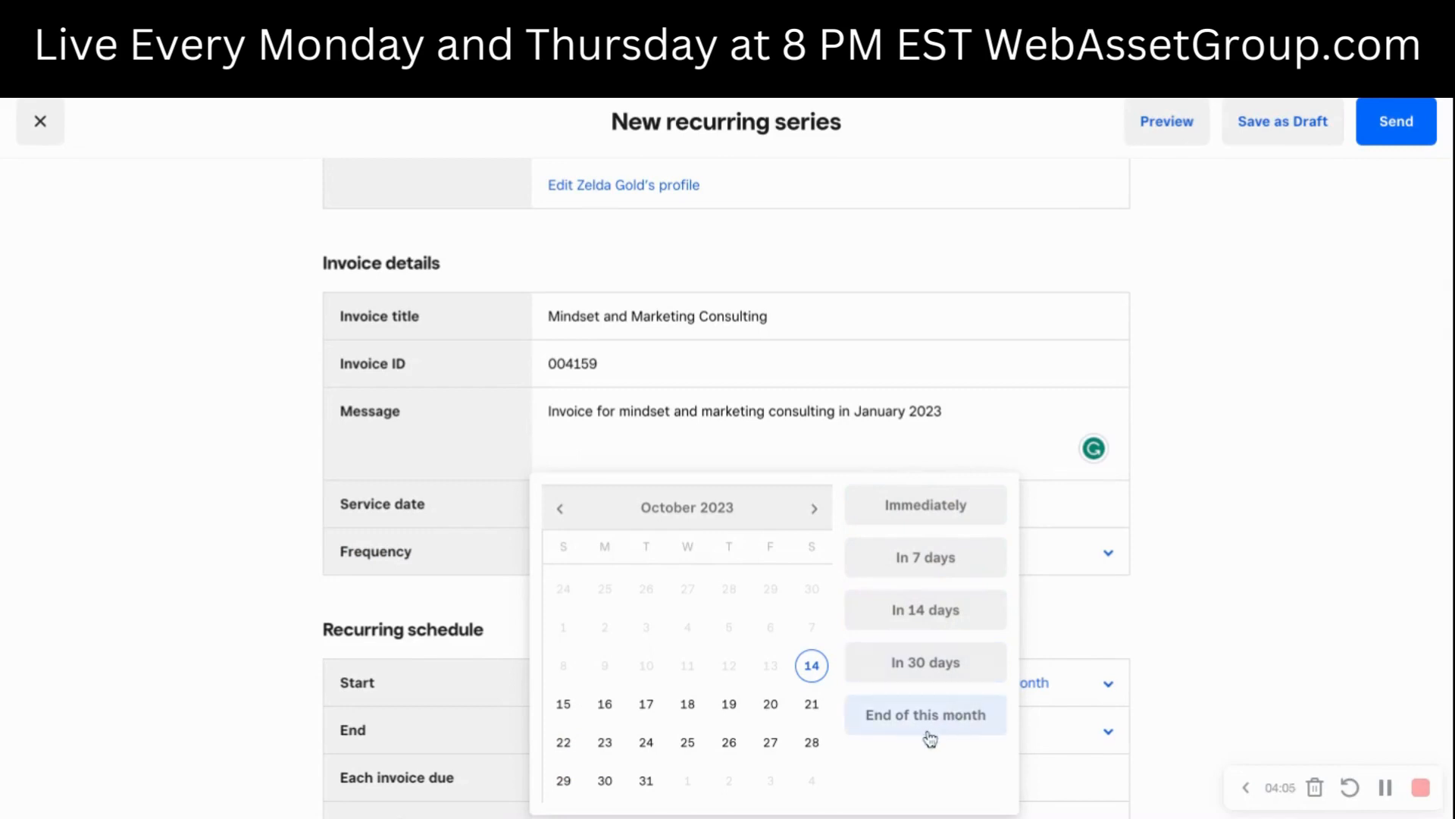
{"action": "left_click", "coordinate": [814, 508]}
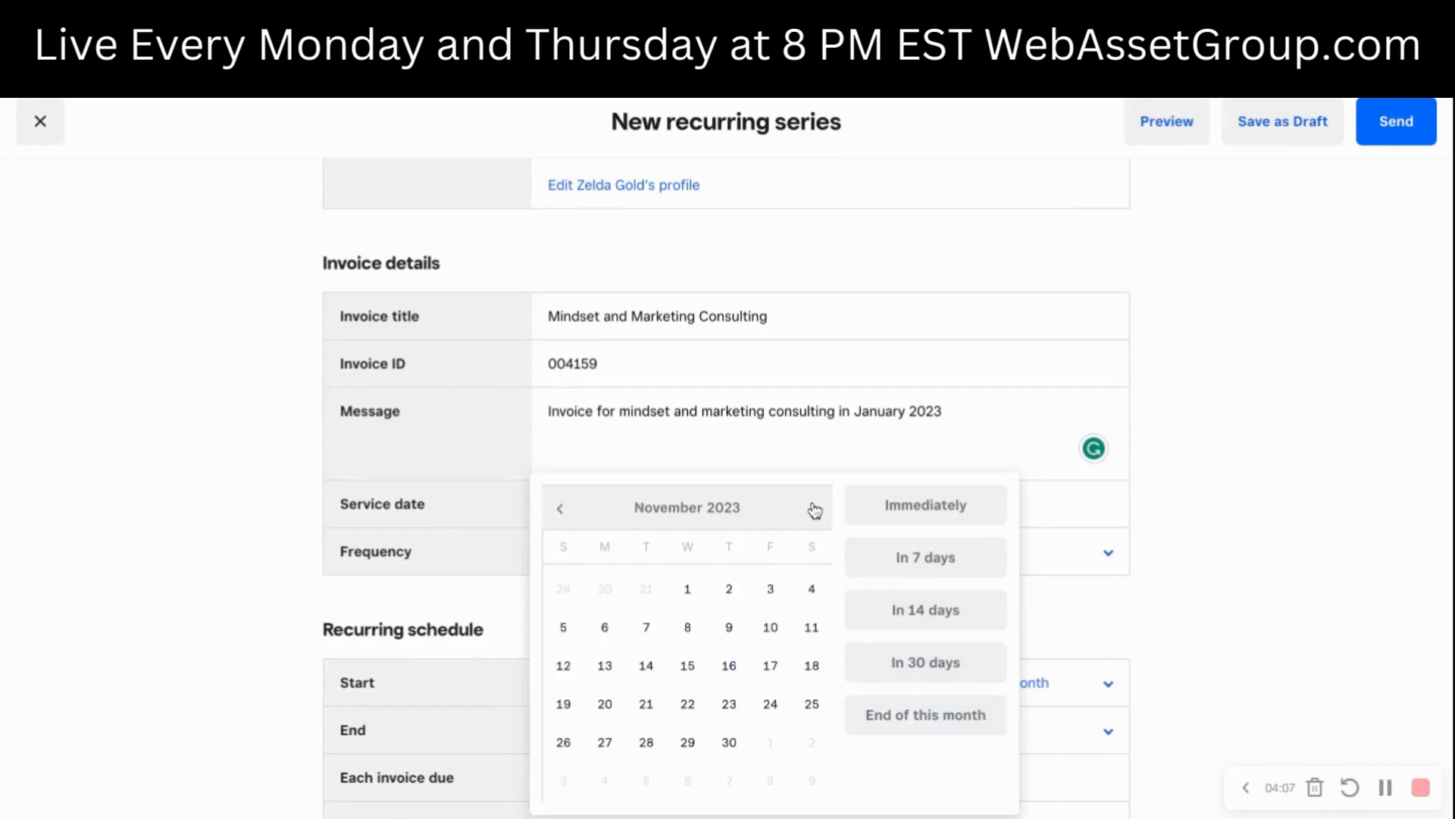
{"action": "left_click", "coordinate": [814, 508]}
{"action": "left_click", "coordinate": [814, 508]}
{"action": "left_click", "coordinate": [814, 508]}
{"action": "left_click", "coordinate": [814, 508]}
{"action": "left_click", "coordinate": [814, 507]}
{"action": "left_click", "coordinate": [814, 508]}
{"action": "left_click", "coordinate": [814, 508]}
{"action": "left_click", "coordinate": [814, 508]}
{"action": "left_click", "coordinate": [814, 507]}
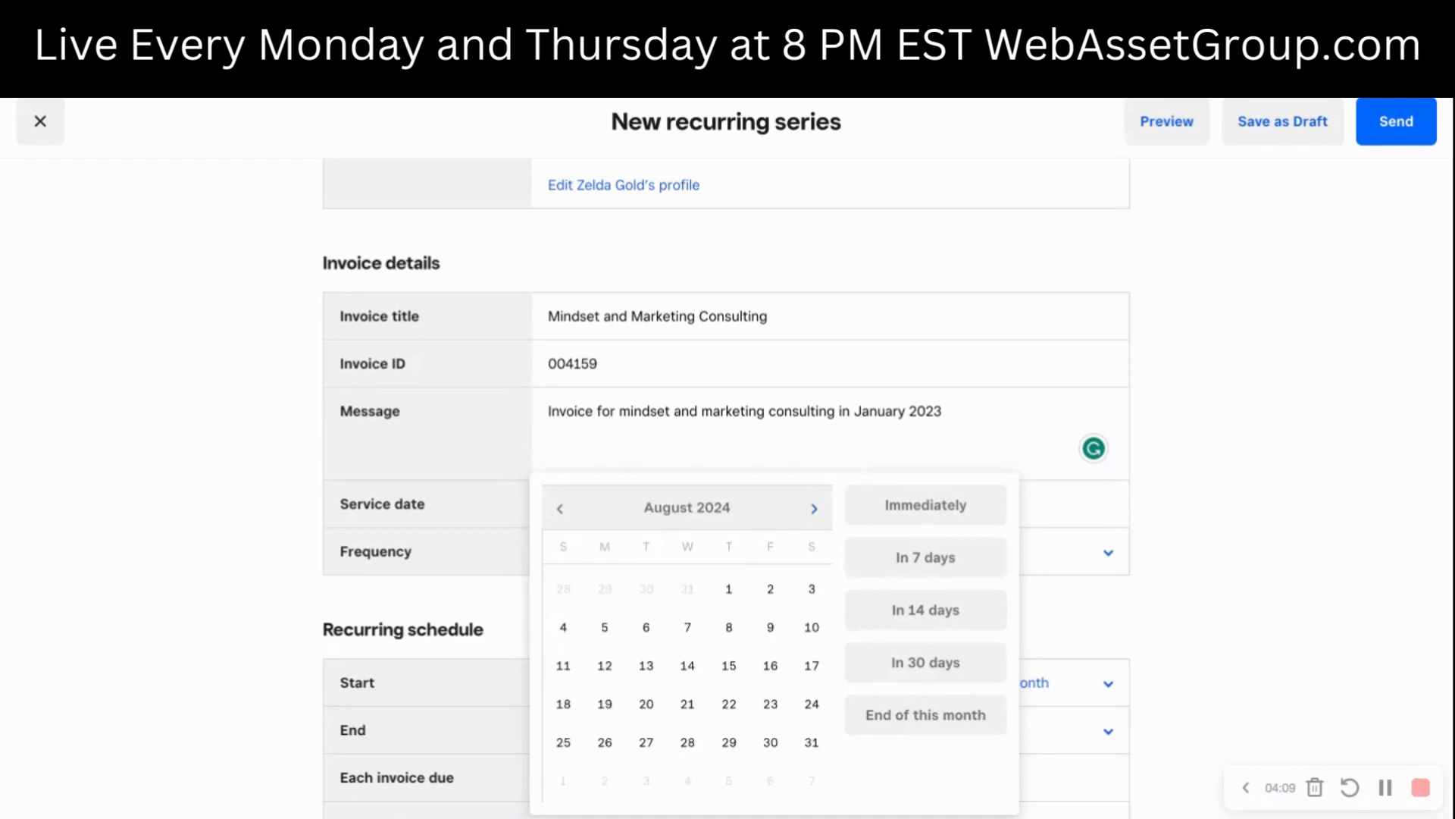
{"action": "left_click", "coordinate": [814, 508]}
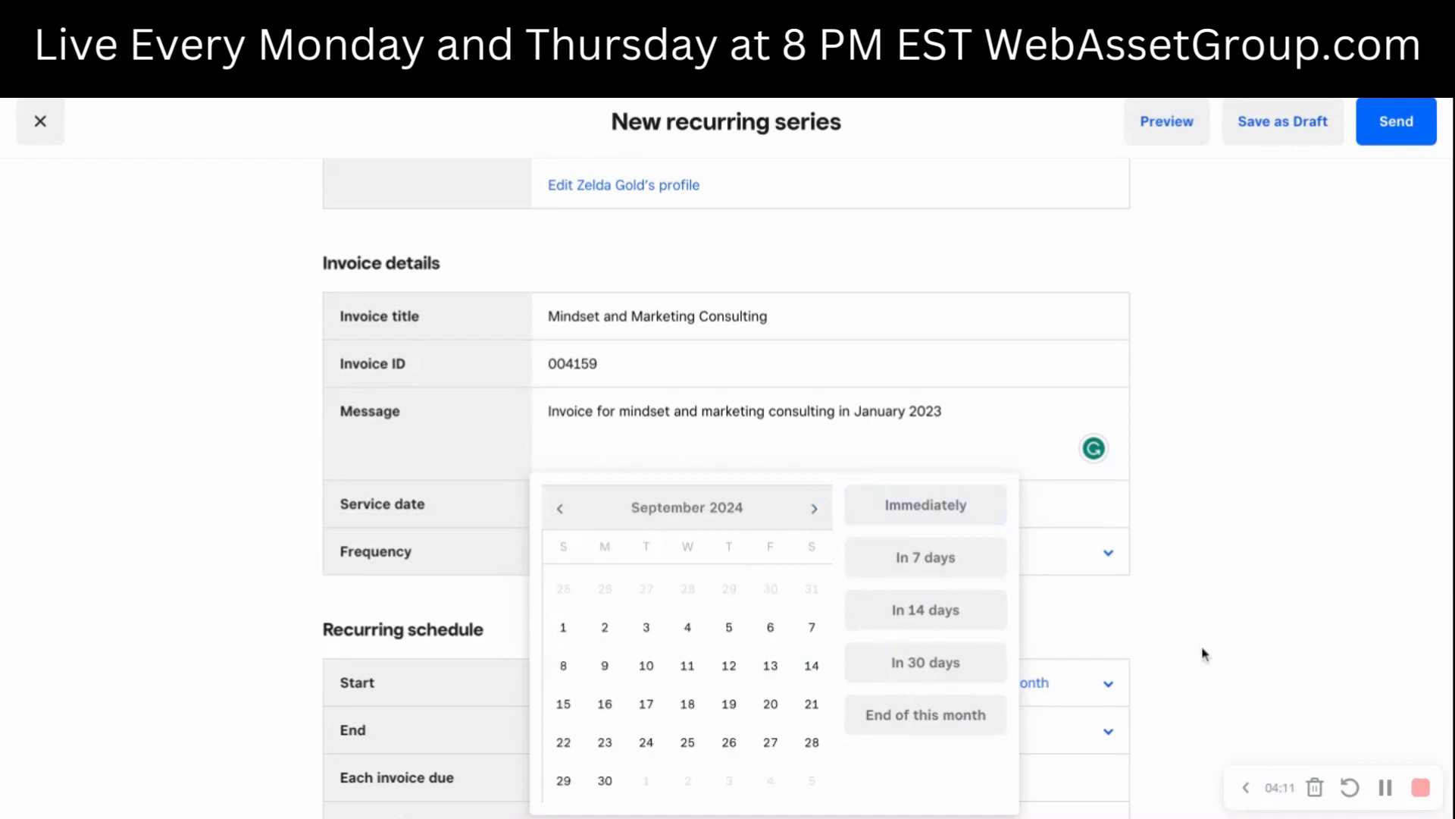
{"action": "left_click", "coordinate": [940, 514]}
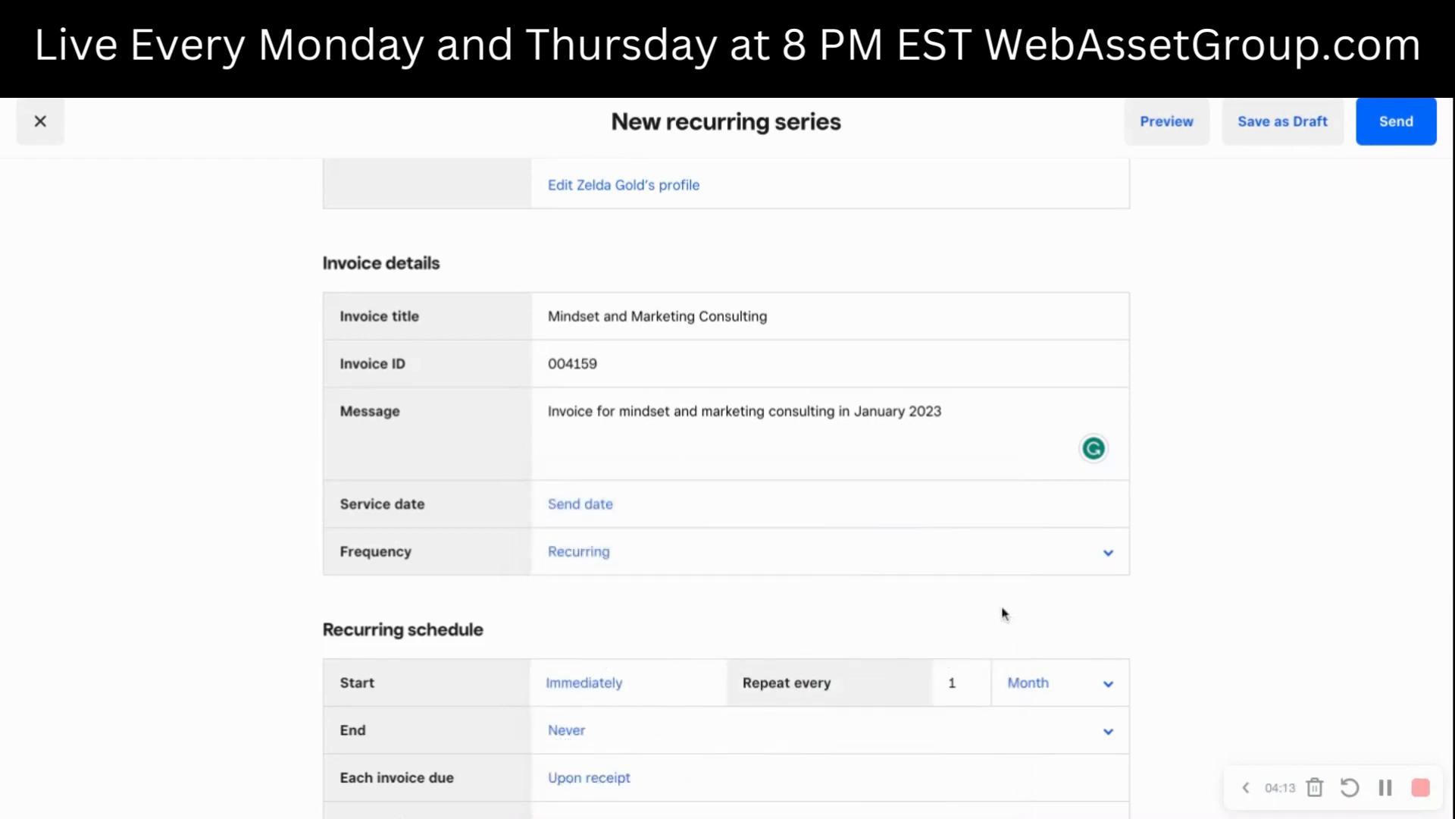
- Try repeat intervals of 3 and 2 months in the recurring schedule, and return the interval to 1 month
{"action": "left_click", "coordinate": [963, 685]}
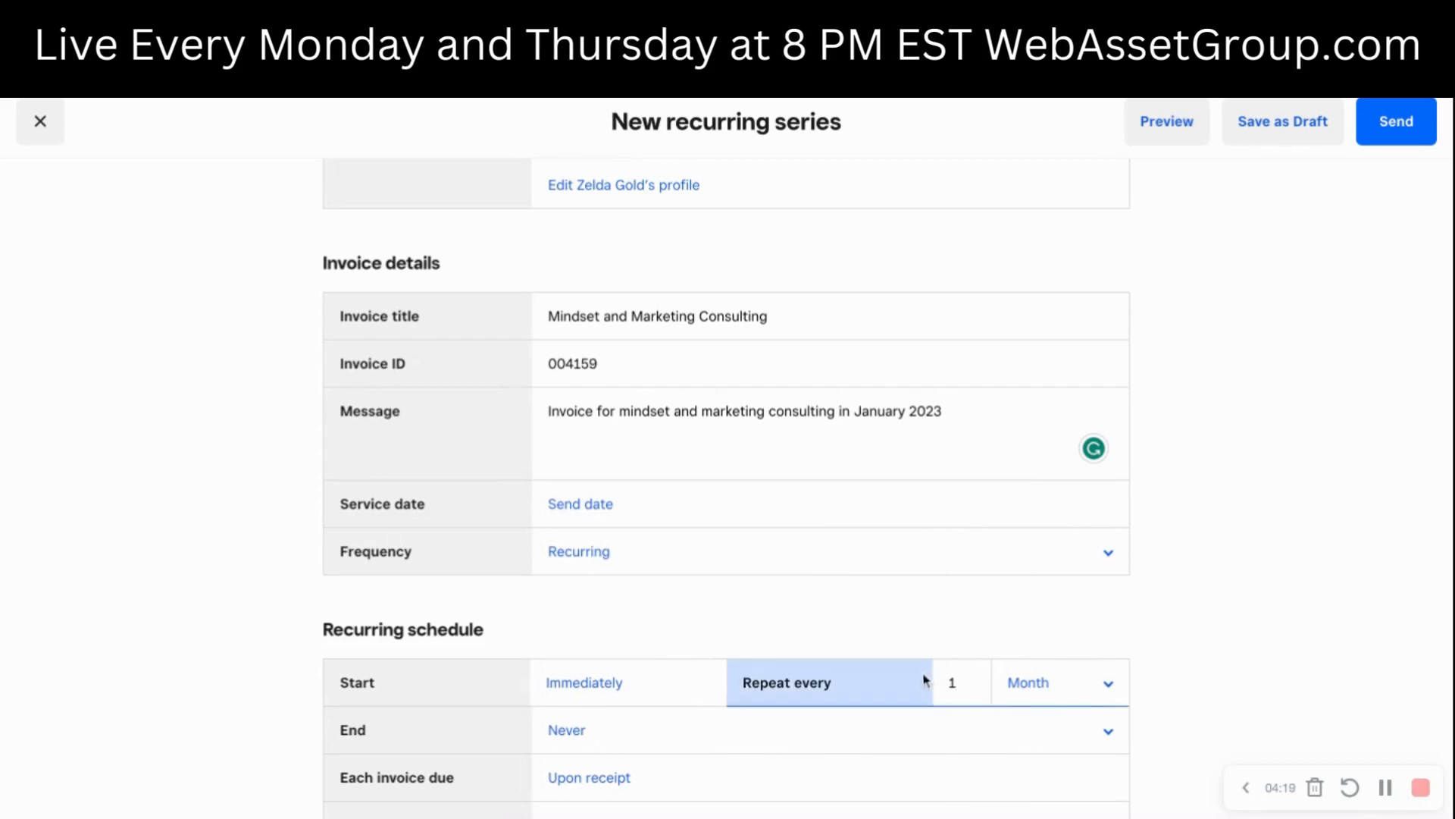
{"action": "double_click", "coordinate": [950, 683]}
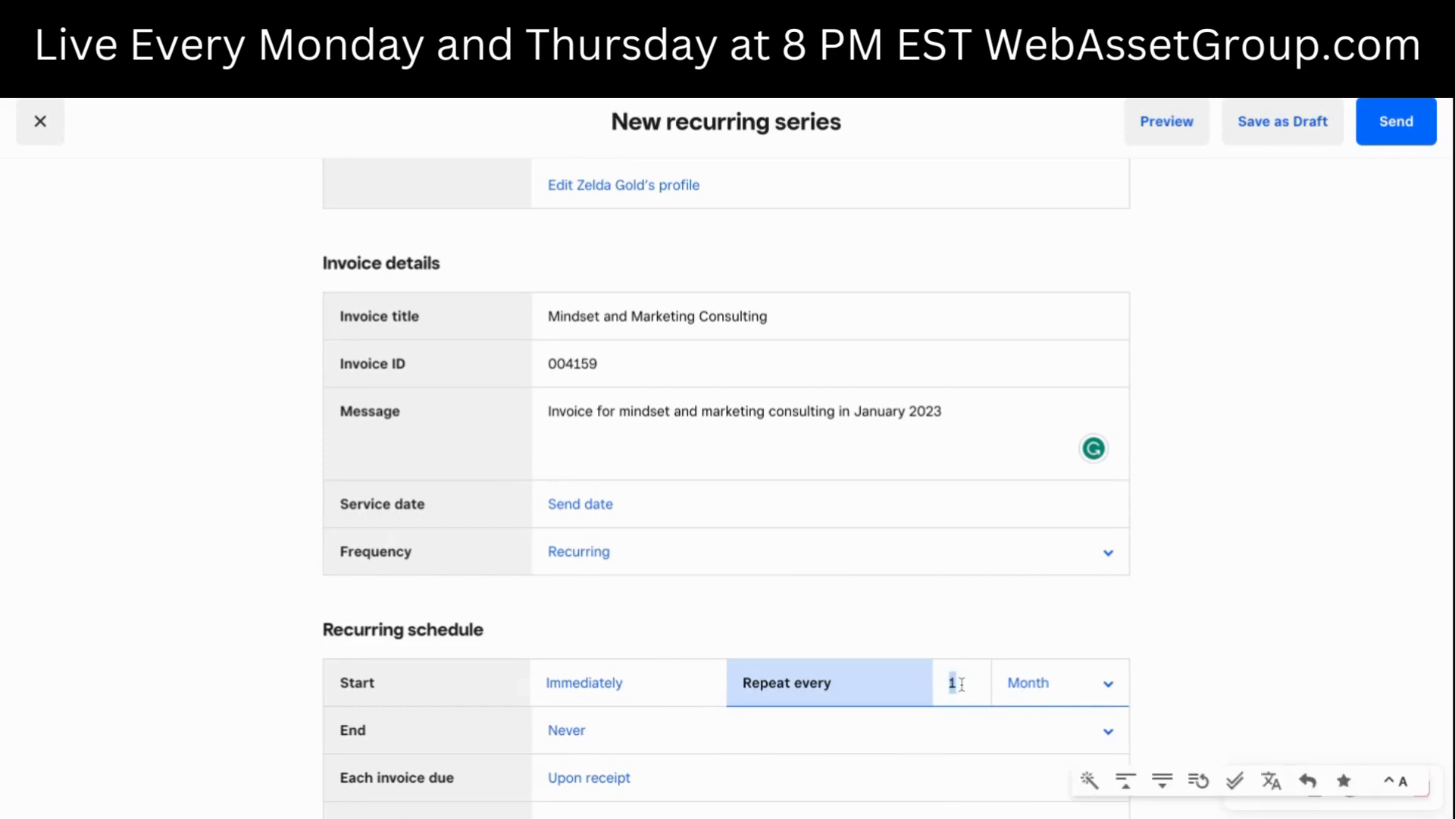
{"action": "double_click", "coordinate": [956, 684]}
{"action": "type", "text": "3"}
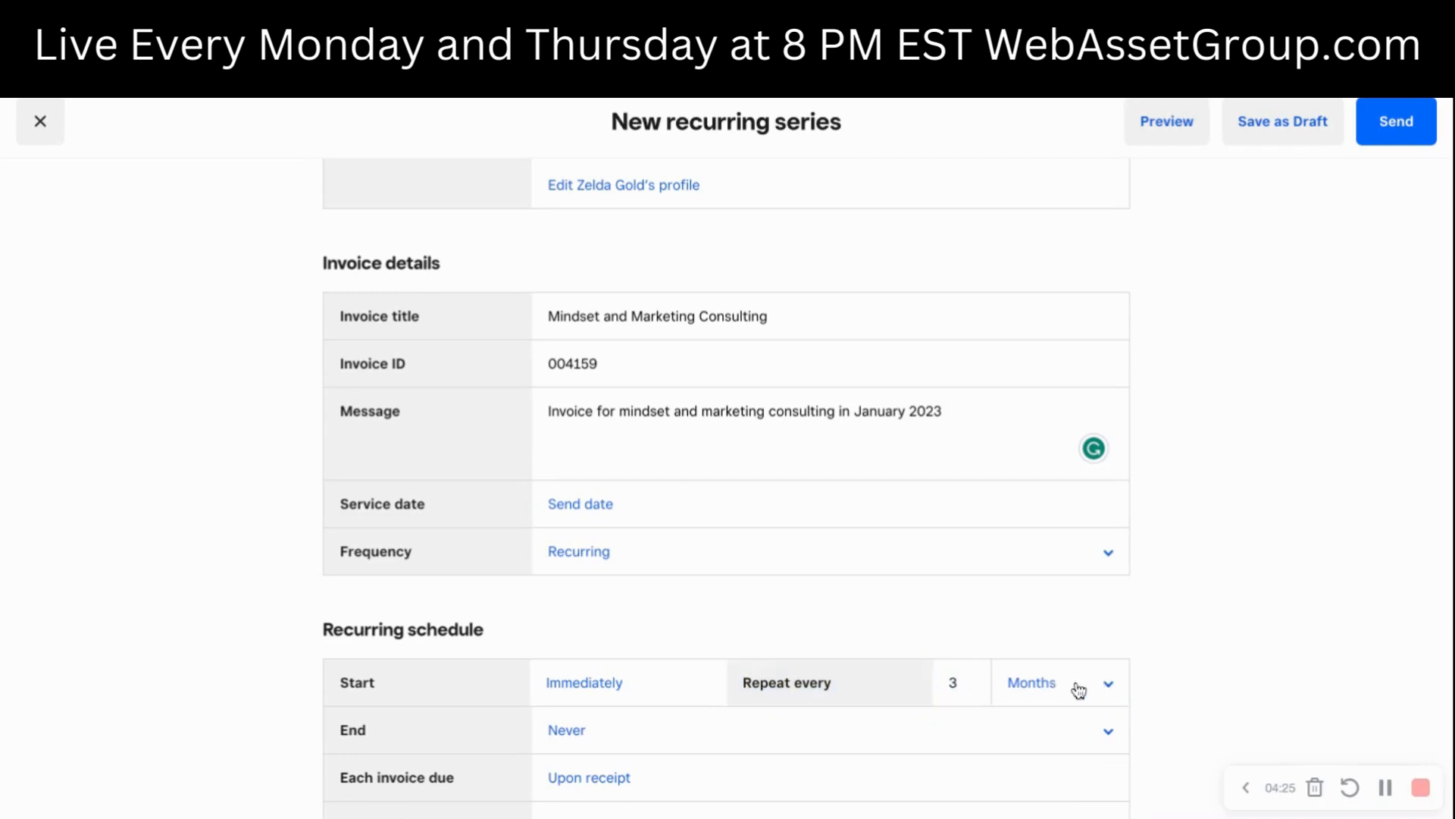
{"action": "double_click", "coordinate": [955, 685]}
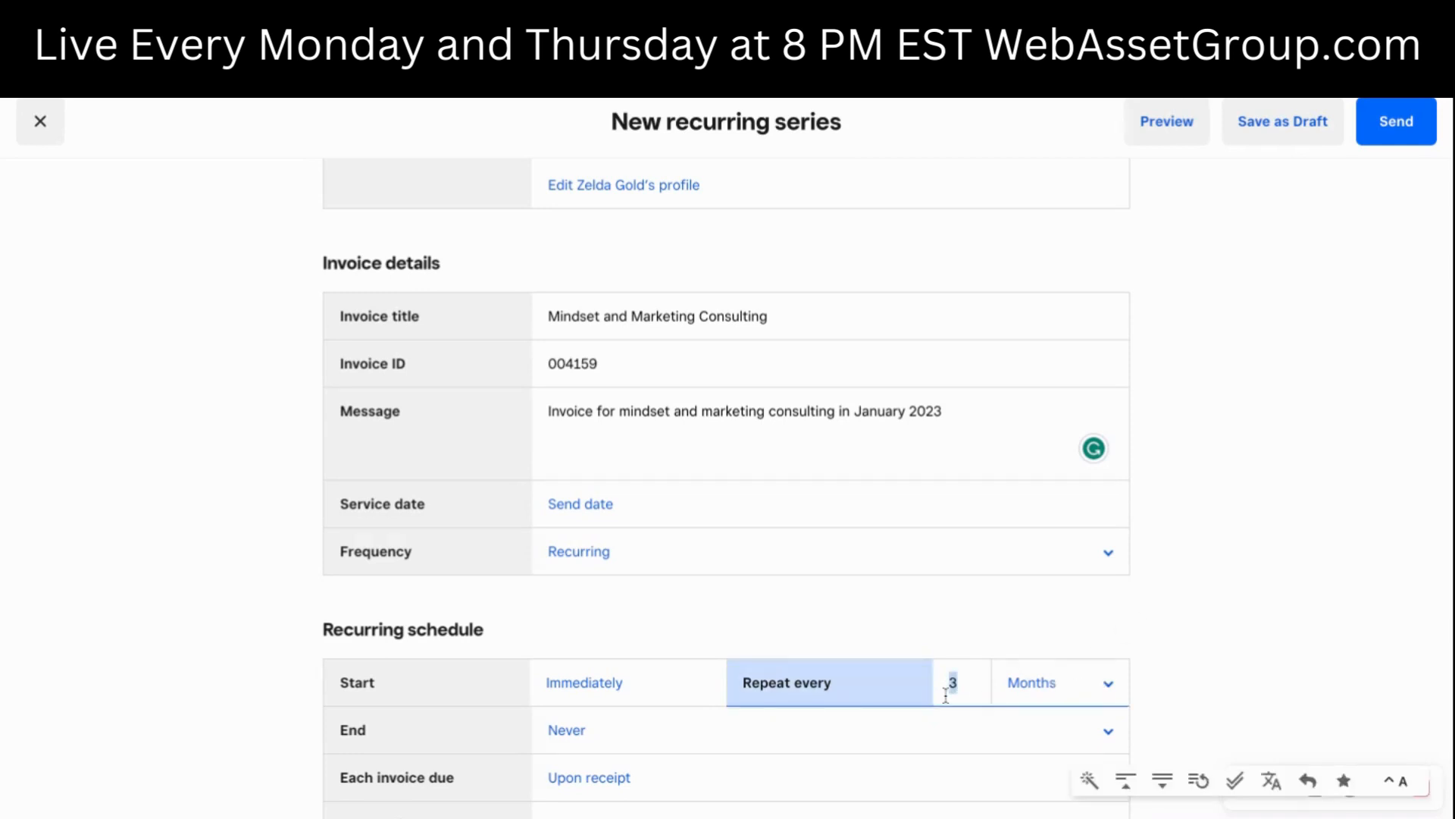
{"action": "type", "text": "2"}
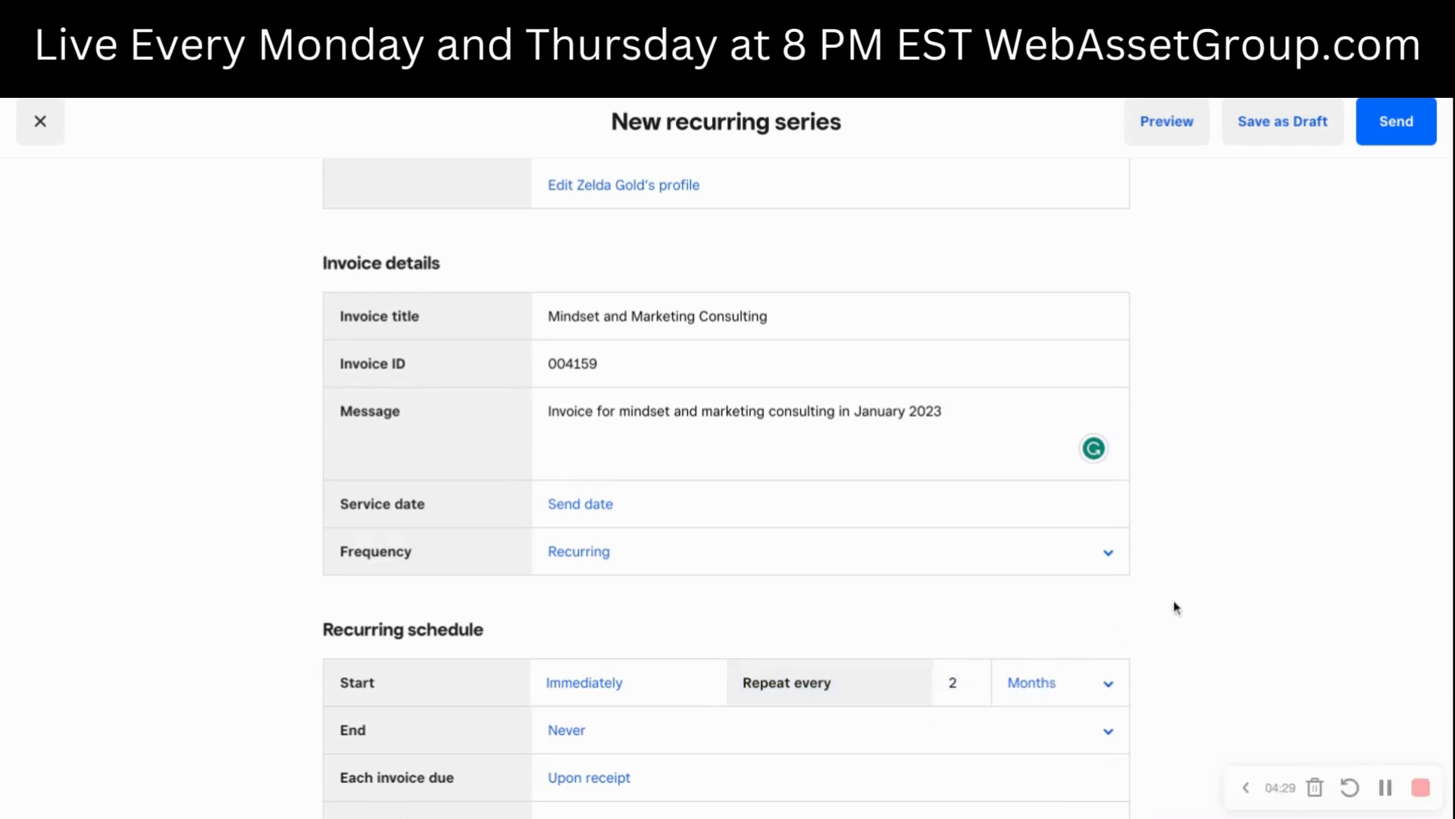
{"action": "double_click", "coordinate": [961, 685]}
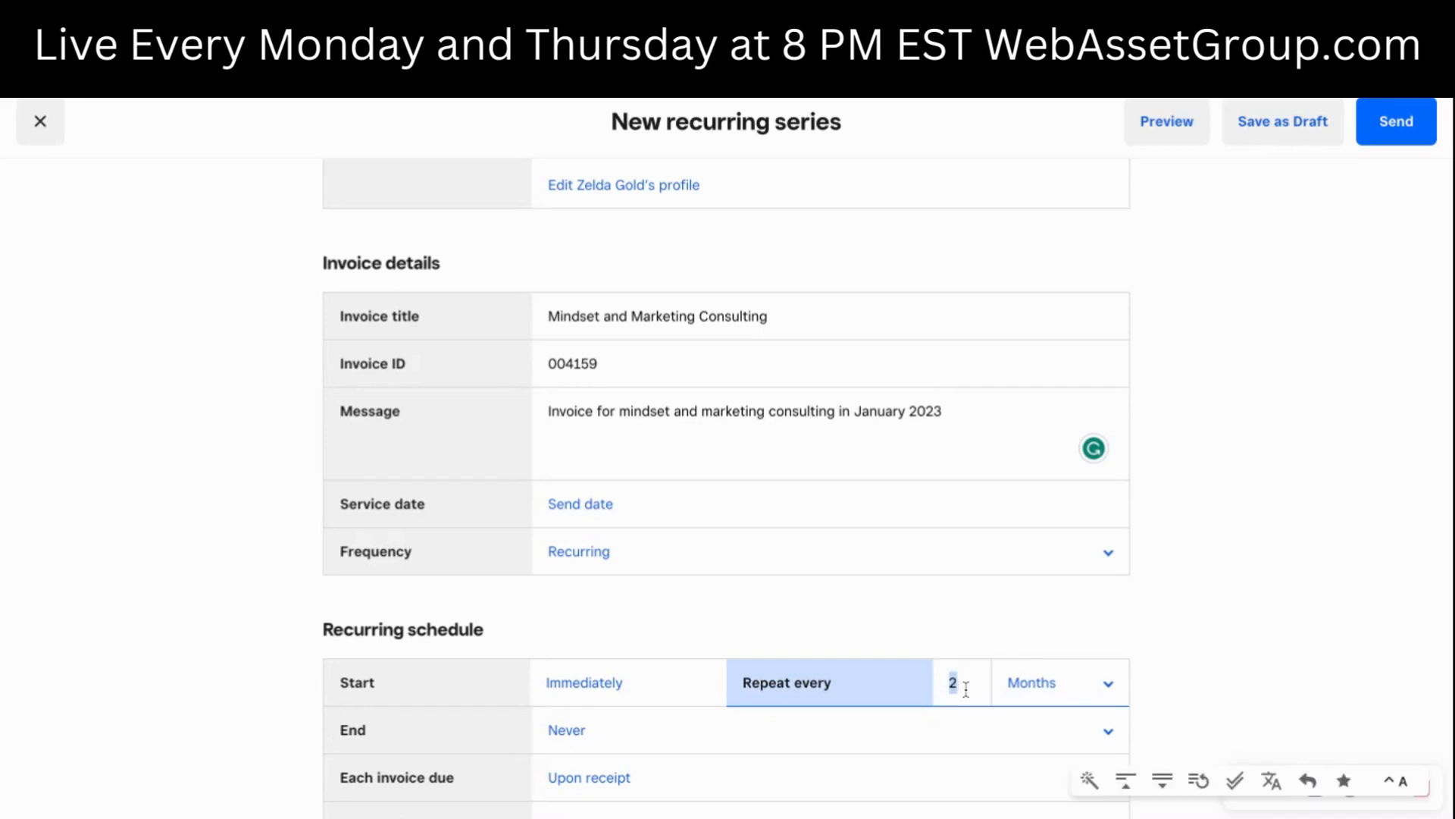
{"action": "type", "text": "1"}
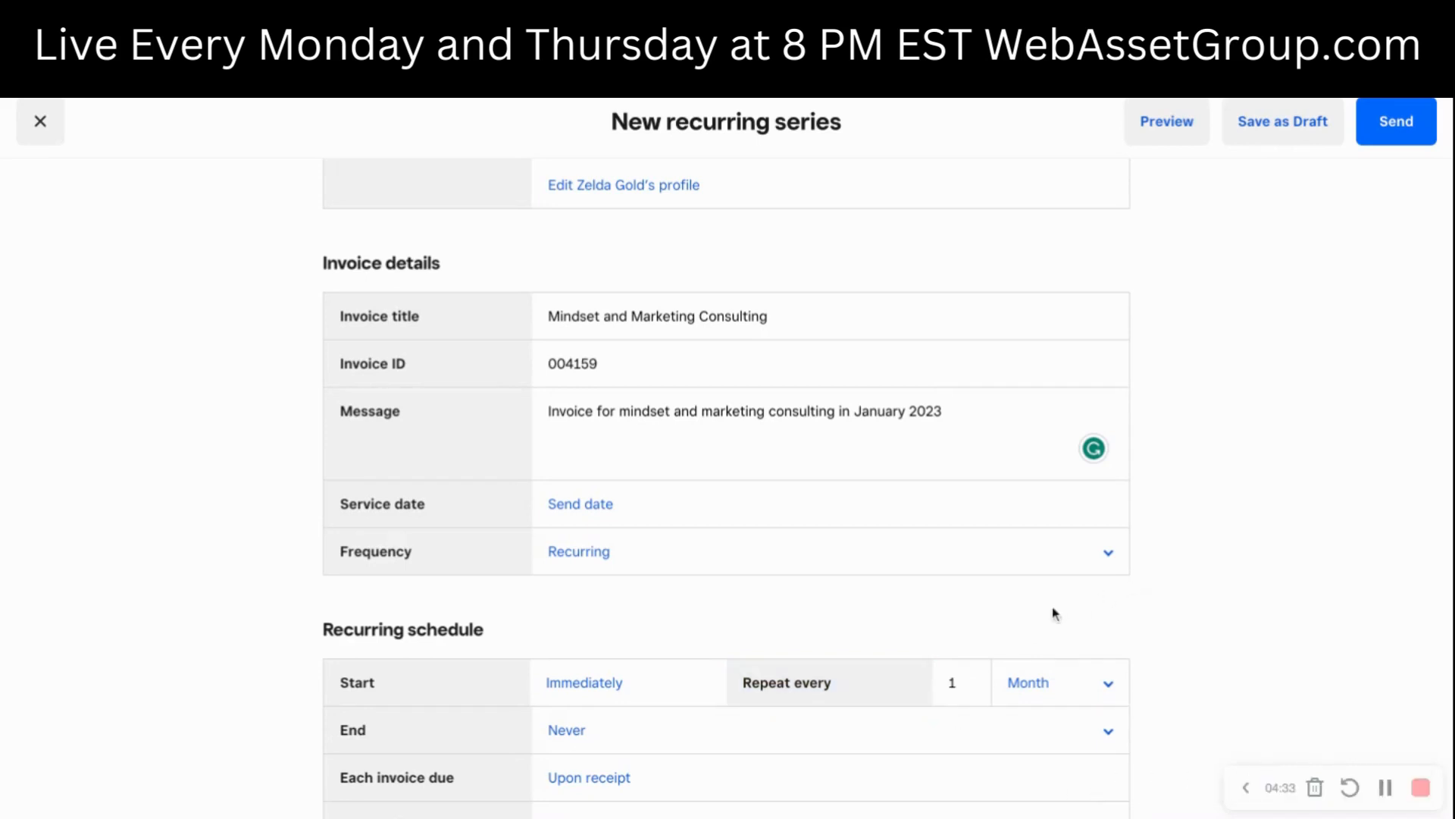
- Look at the end options and the start date calendar of the recurring schedule without changing them
{"action": "left_click", "coordinate": [614, 735]}
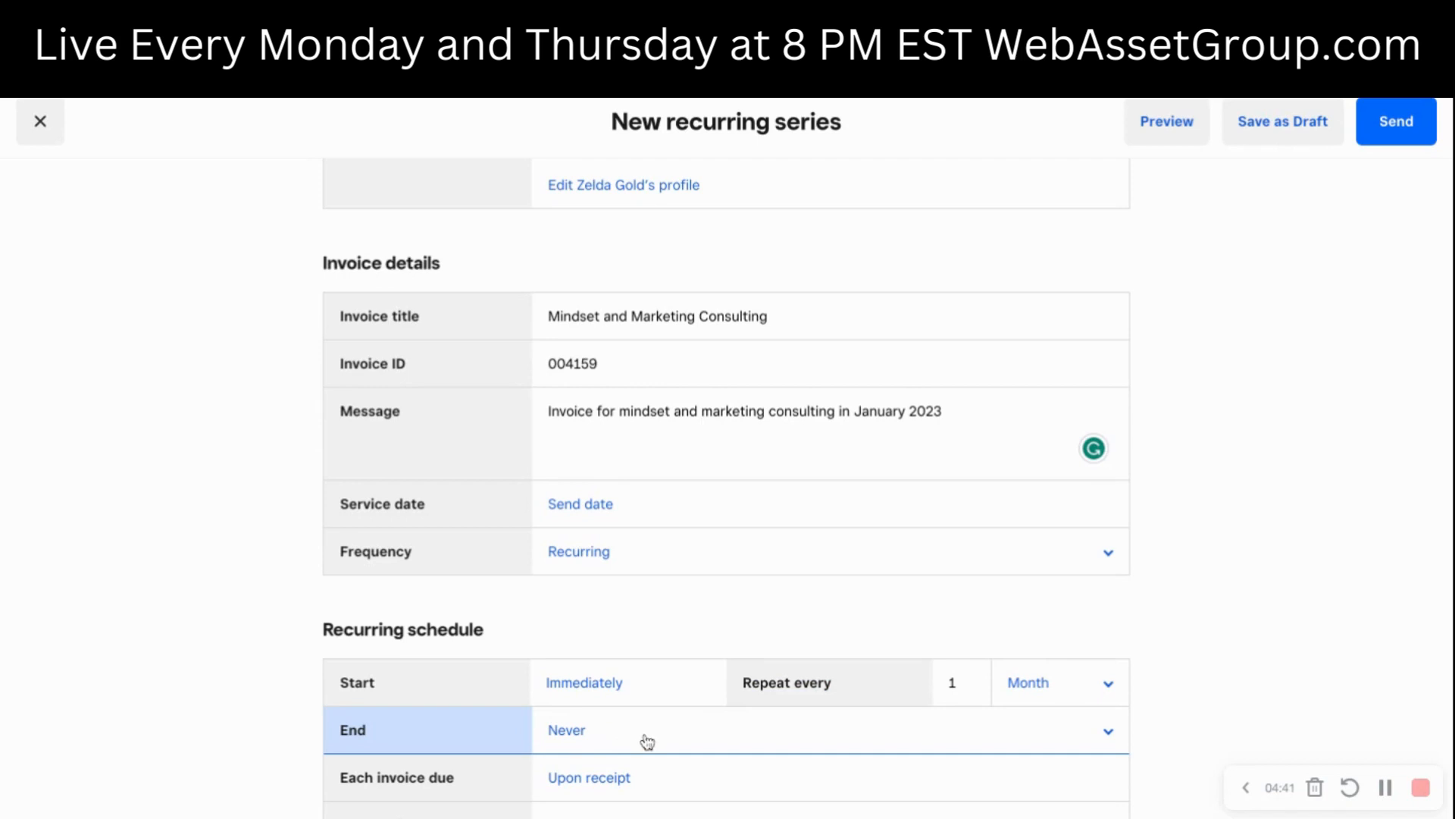
{"action": "left_click", "coordinate": [605, 694]}
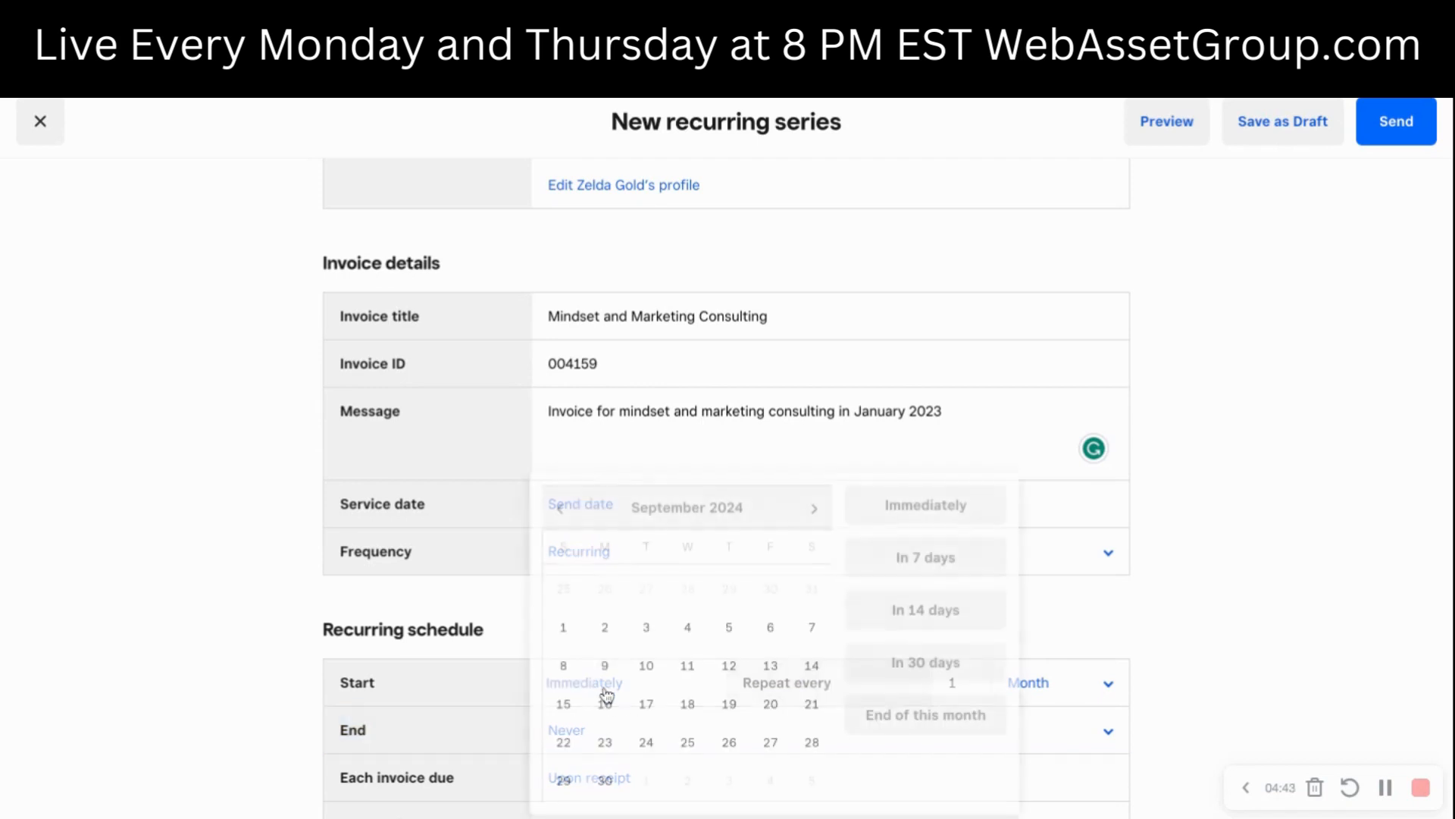
{"action": "left_click", "coordinate": [685, 455]}
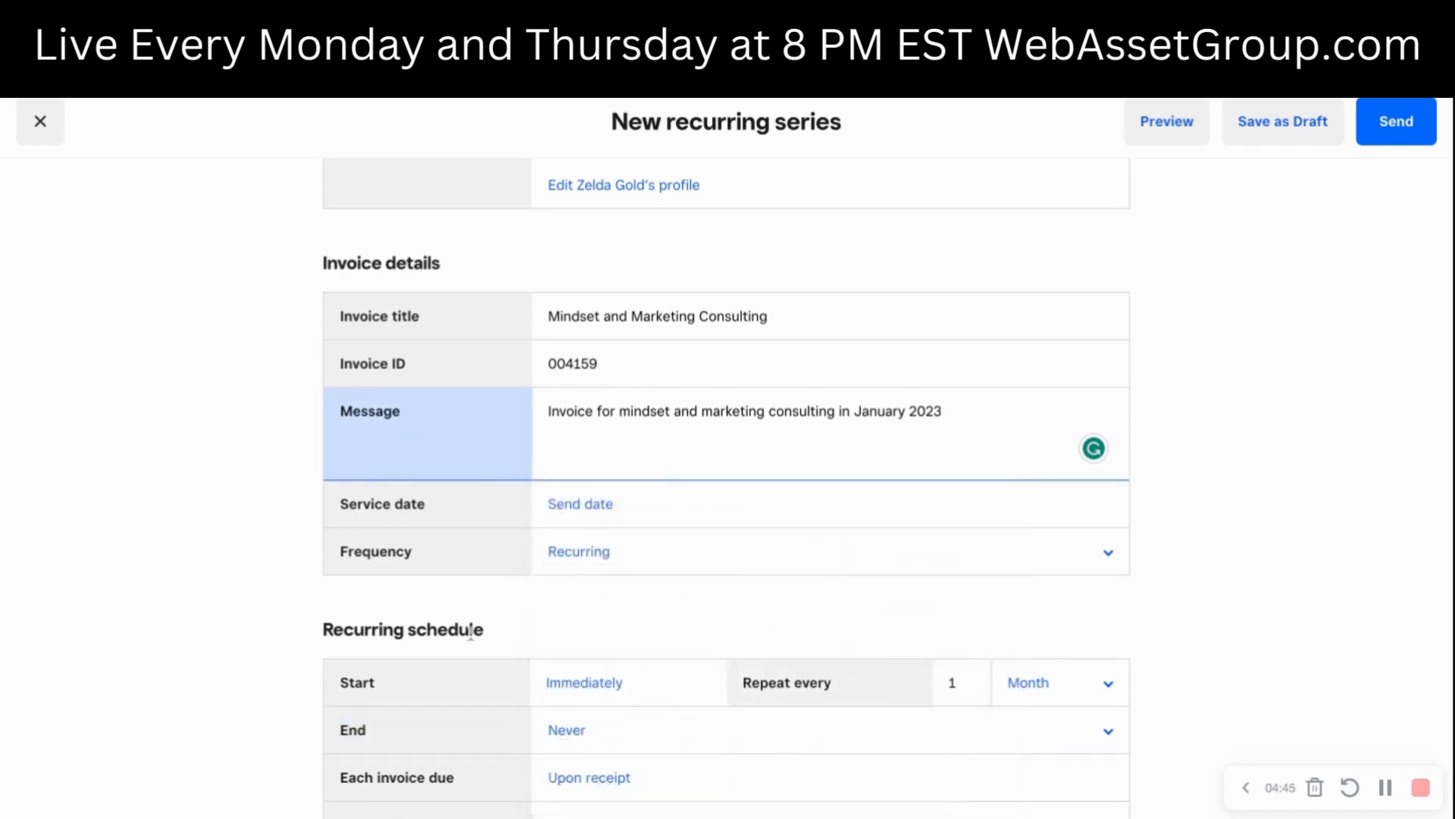
- Switch the invoice frequency to One-time, look at the send date choices, and return the frequency to Recurring
{"action": "left_click", "coordinate": [588, 554]}
{"action": "left_click", "coordinate": [588, 535]}
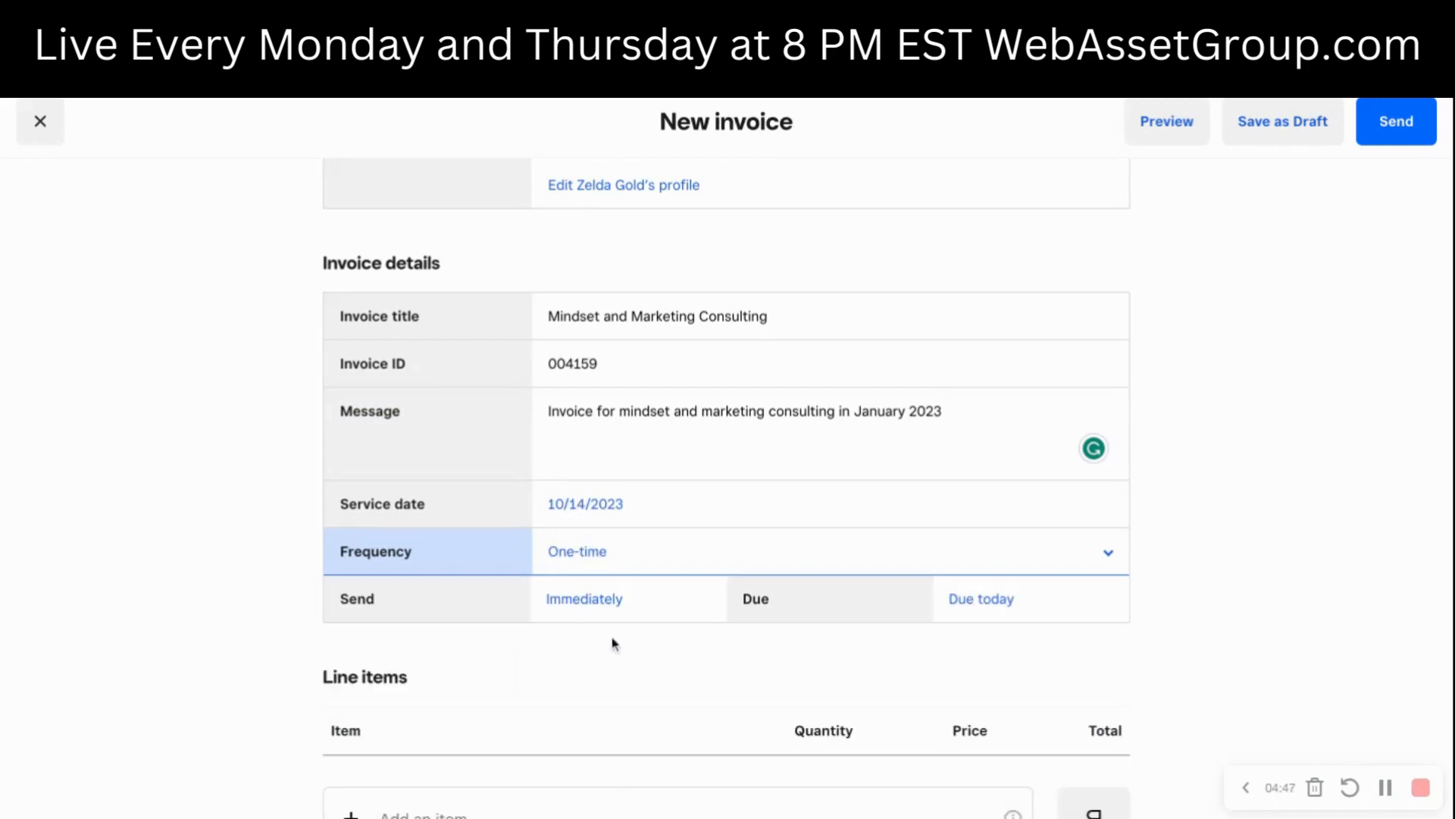
{"action": "left_click", "coordinate": [599, 598]}
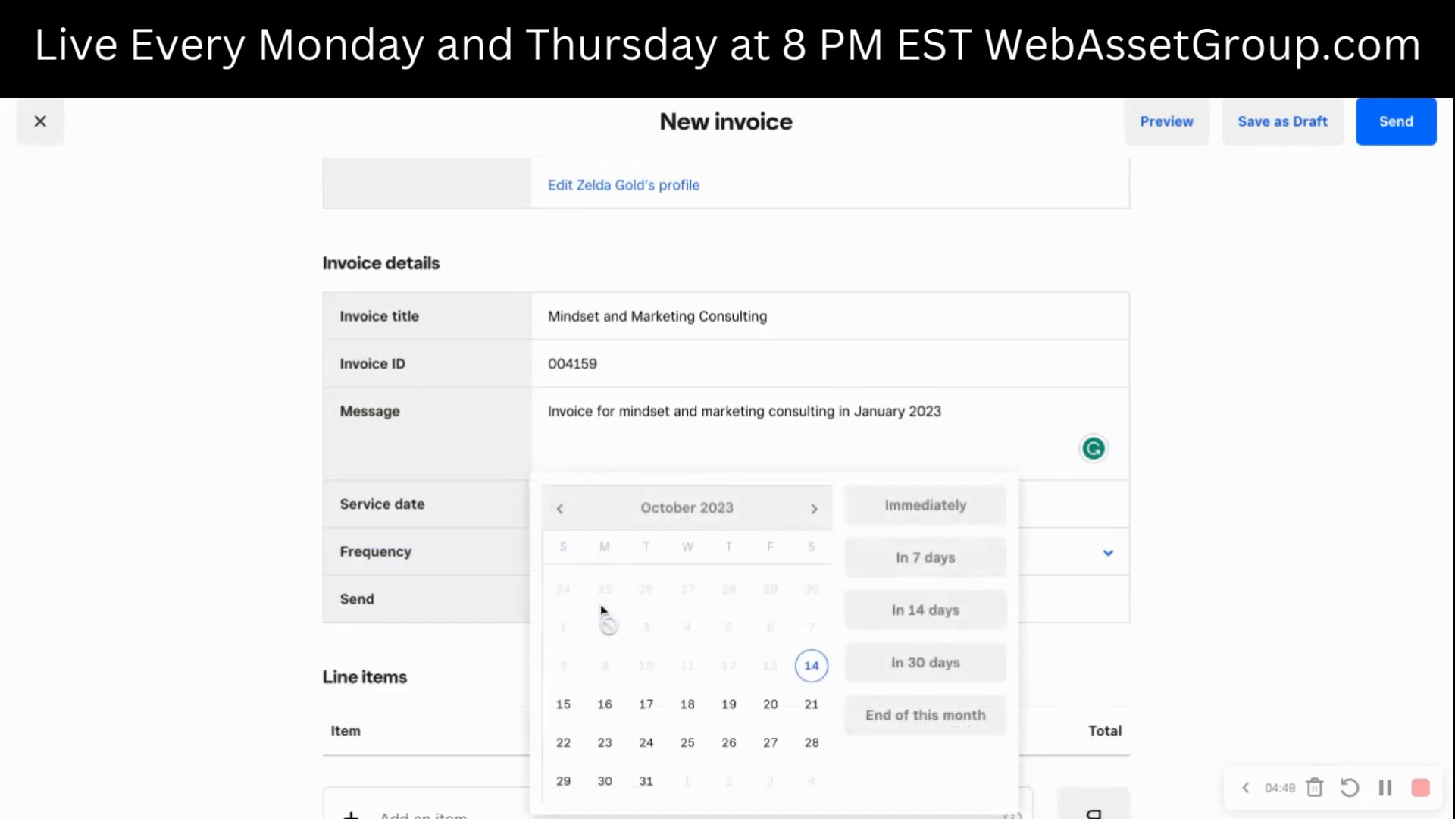
{"action": "left_click", "coordinate": [614, 445]}
{"action": "left_click", "coordinate": [601, 571]}
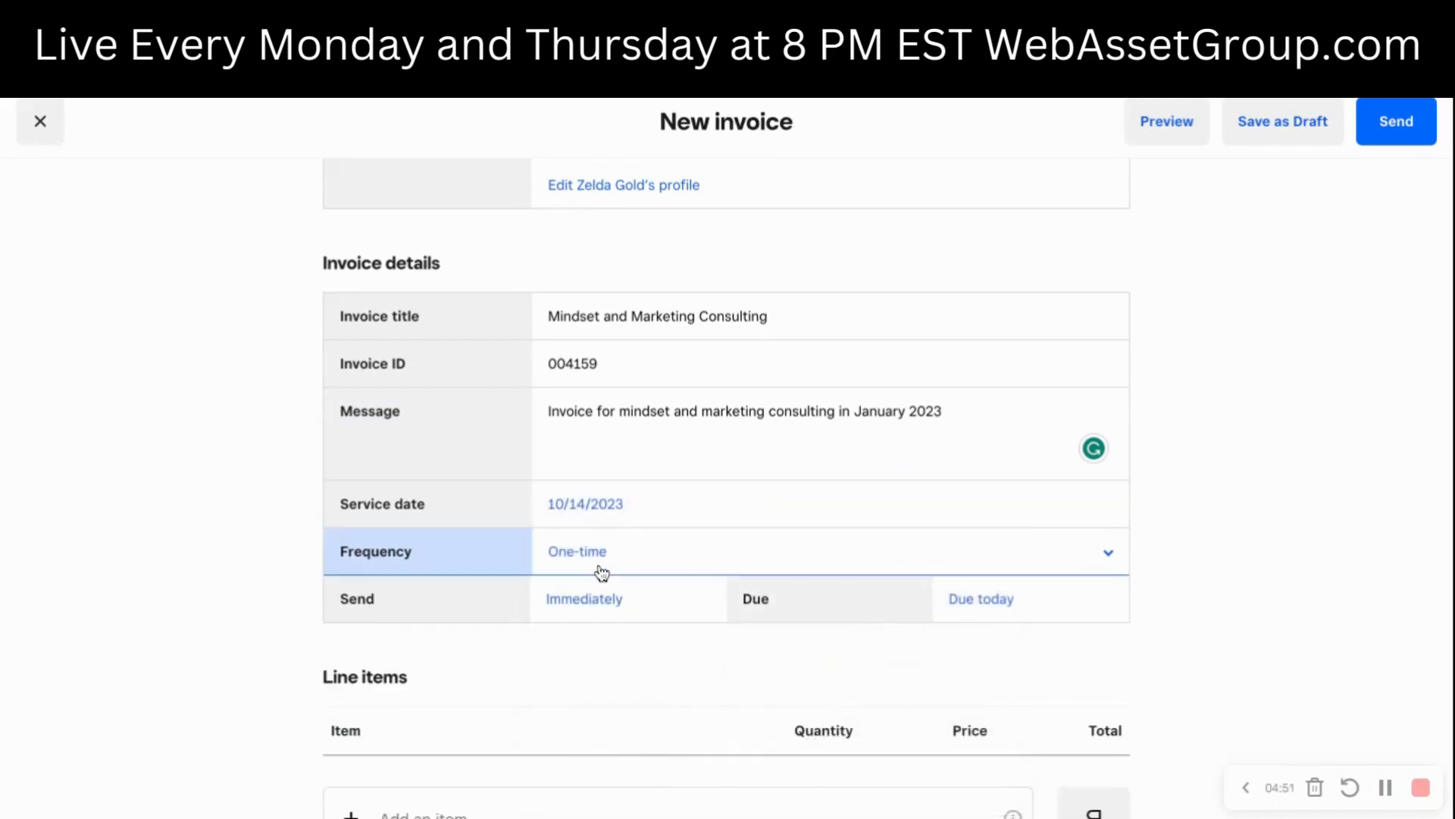
{"action": "left_click", "coordinate": [596, 601]}
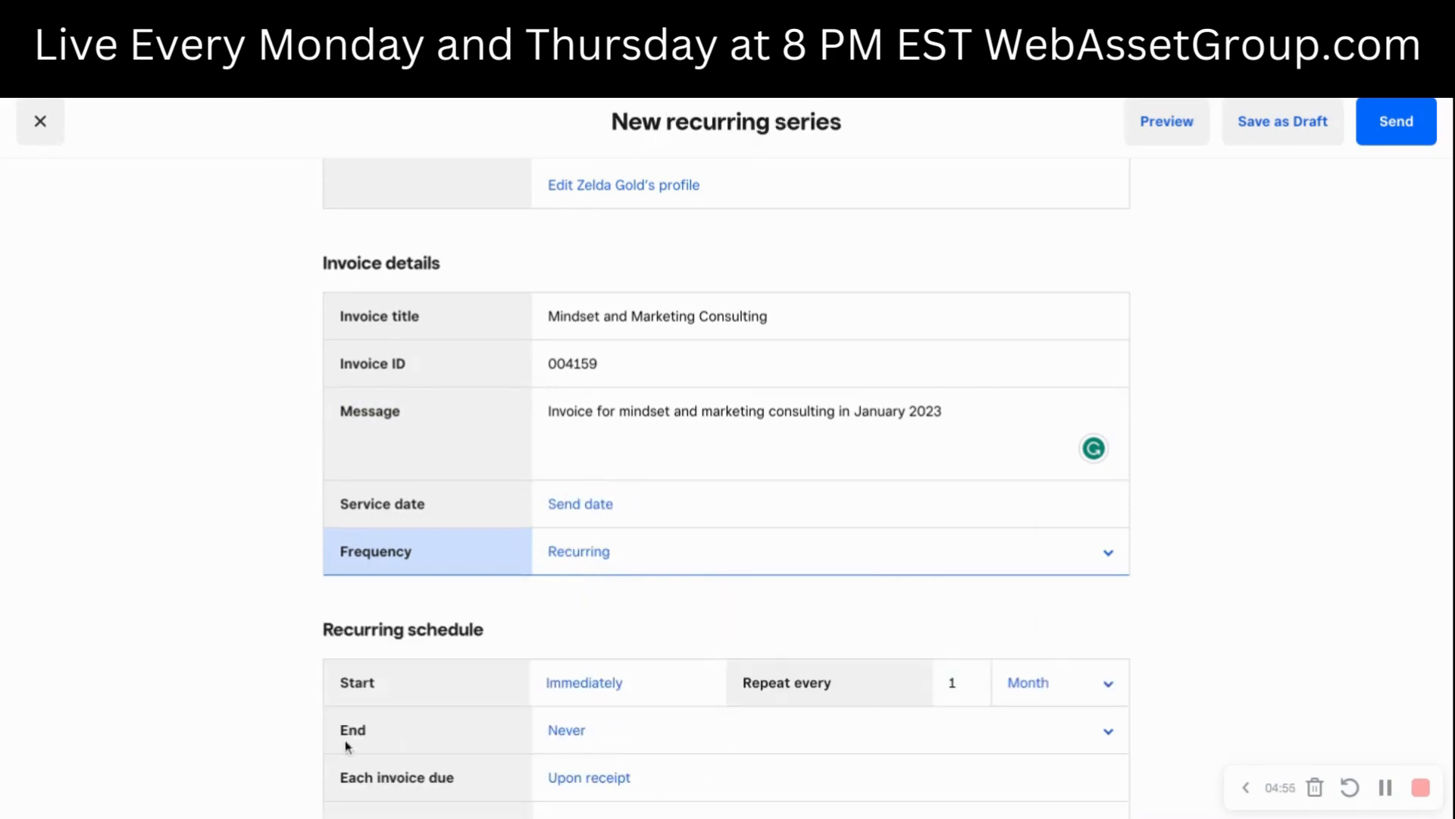
- Look at the recurring schedule's end options and the due date choices for each invoice without changing them
{"action": "left_click", "coordinate": [589, 733]}
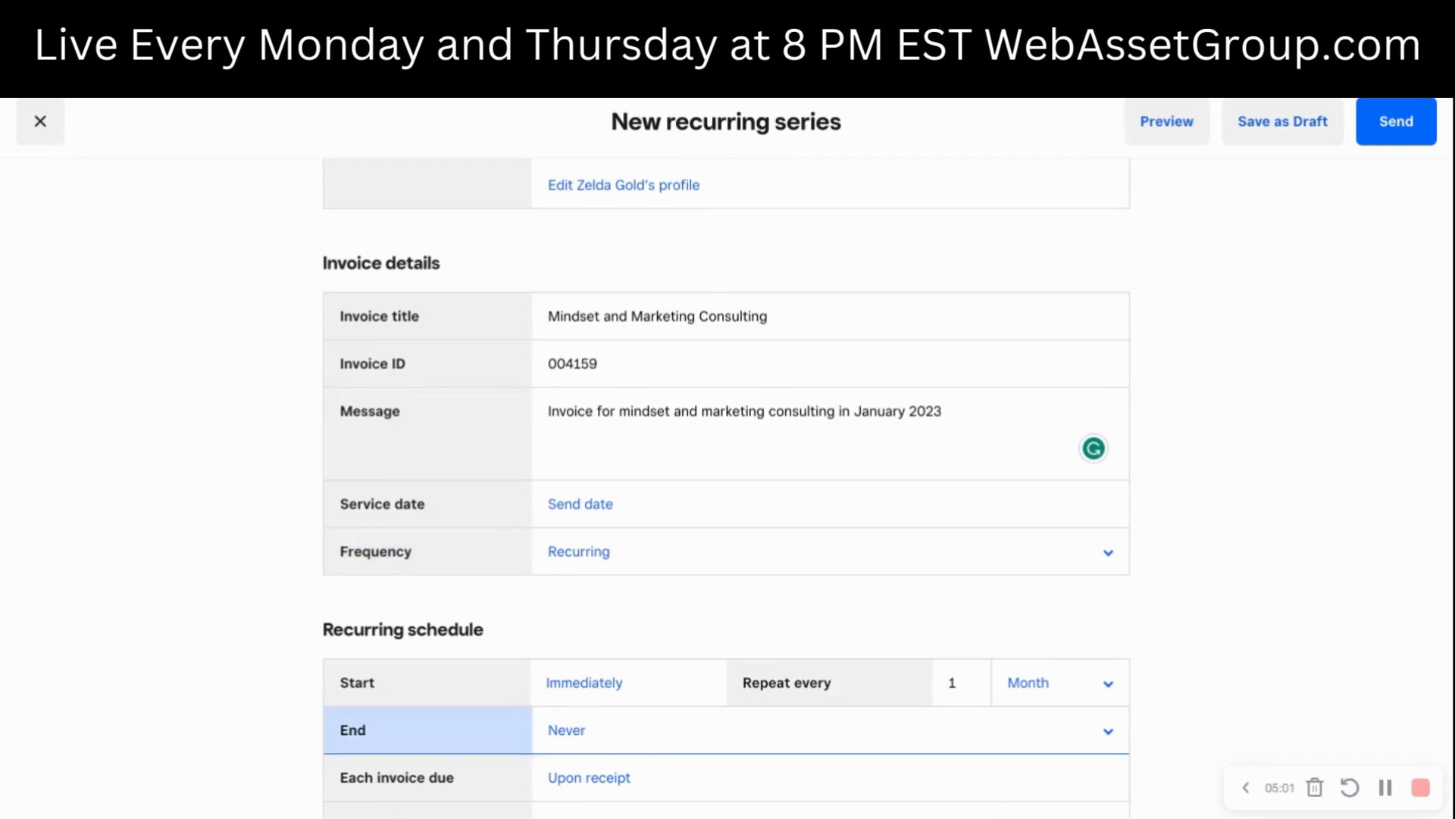
{"action": "scroll", "coordinate": [608, 749], "scroll_direction": "down", "scroll_amount": 1}
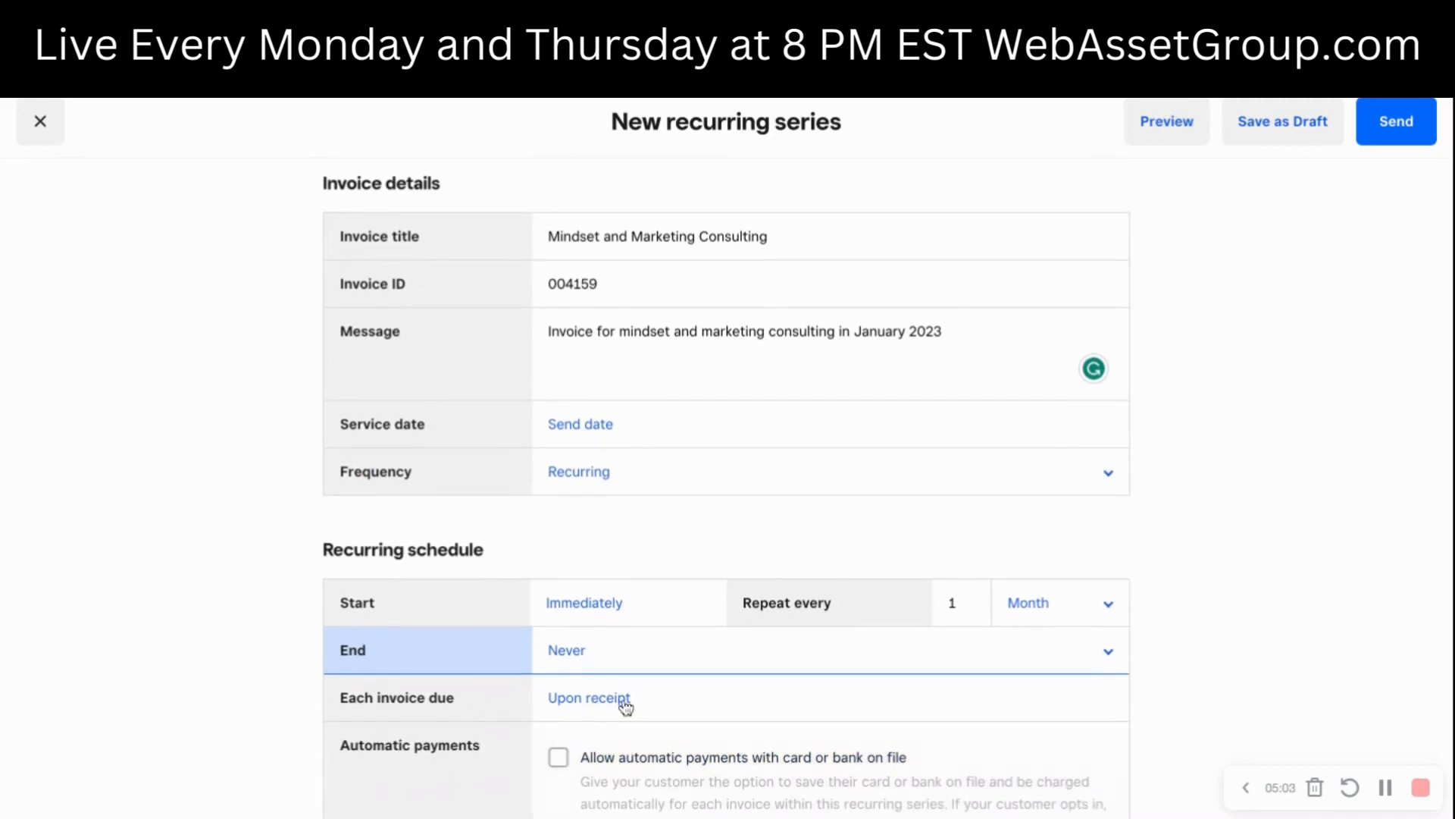
{"action": "left_click", "coordinate": [594, 705]}
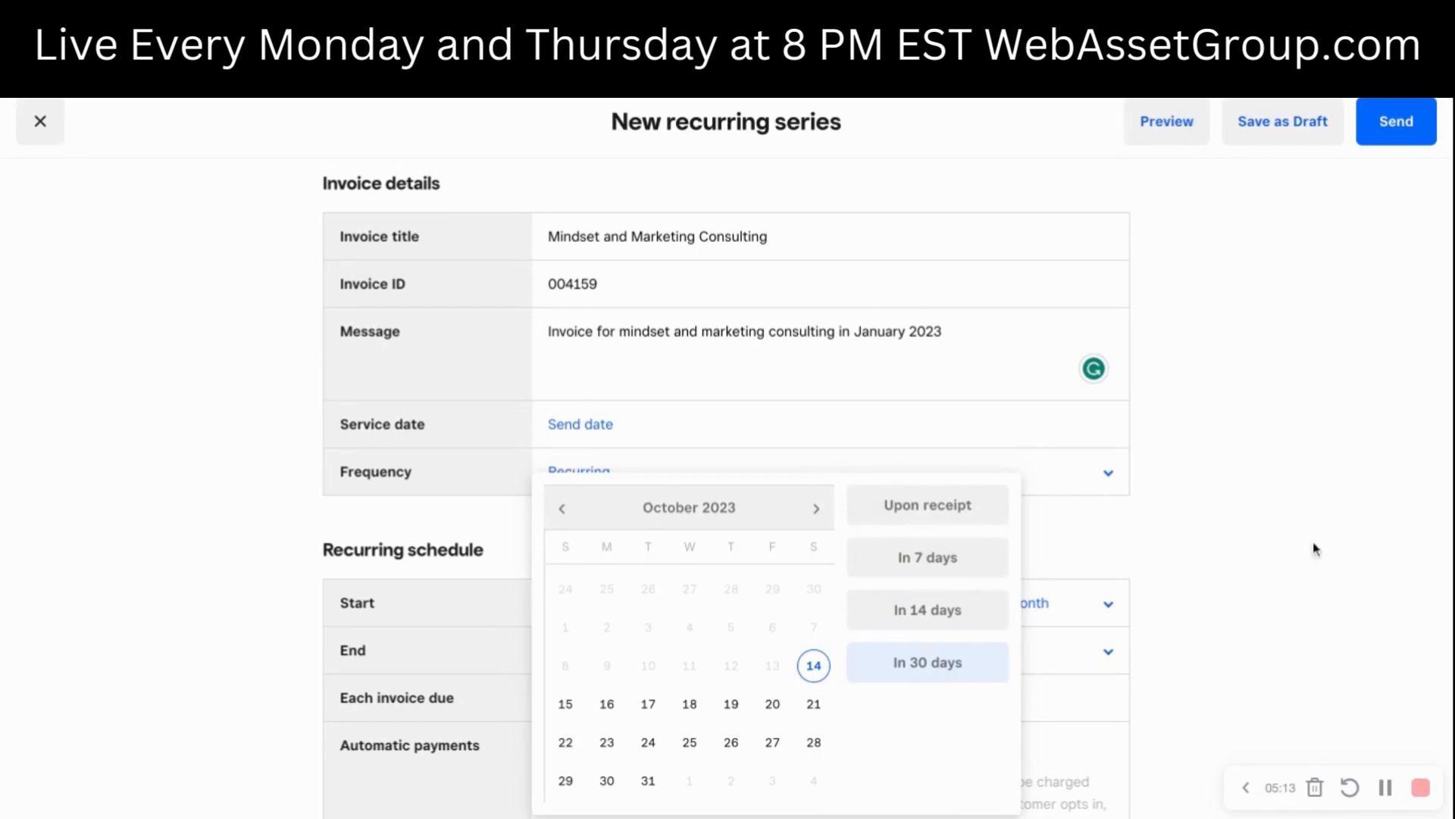
{"action": "left_click", "coordinate": [1365, 537]}
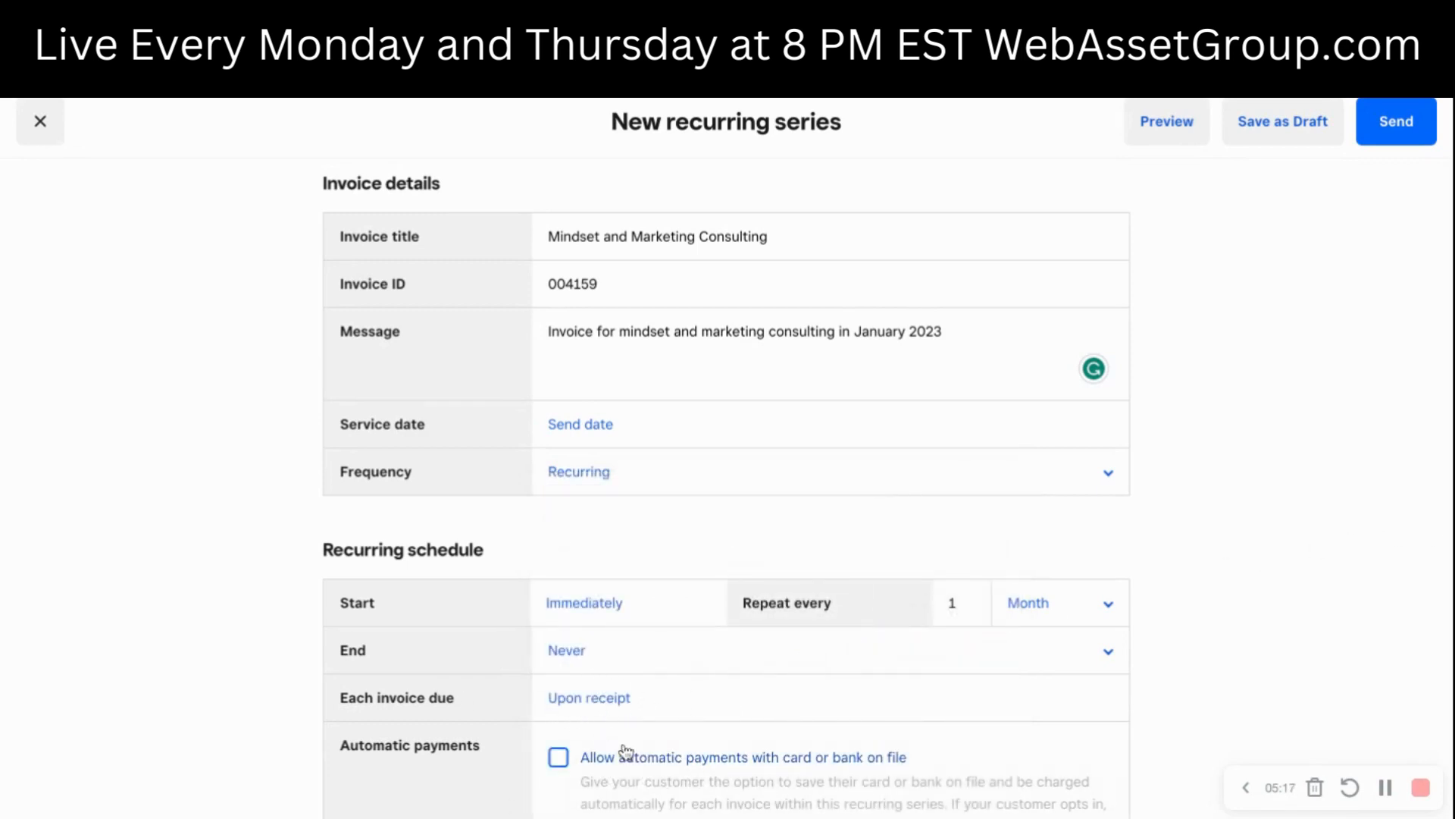
- Allow automatic payments with card or bank on file for the recurring series
{"action": "scroll", "coordinate": [523, 743], "scroll_direction": "down", "scroll_amount": 1}
{"action": "scroll", "coordinate": [528, 748], "scroll_direction": "down", "scroll_amount": 1}
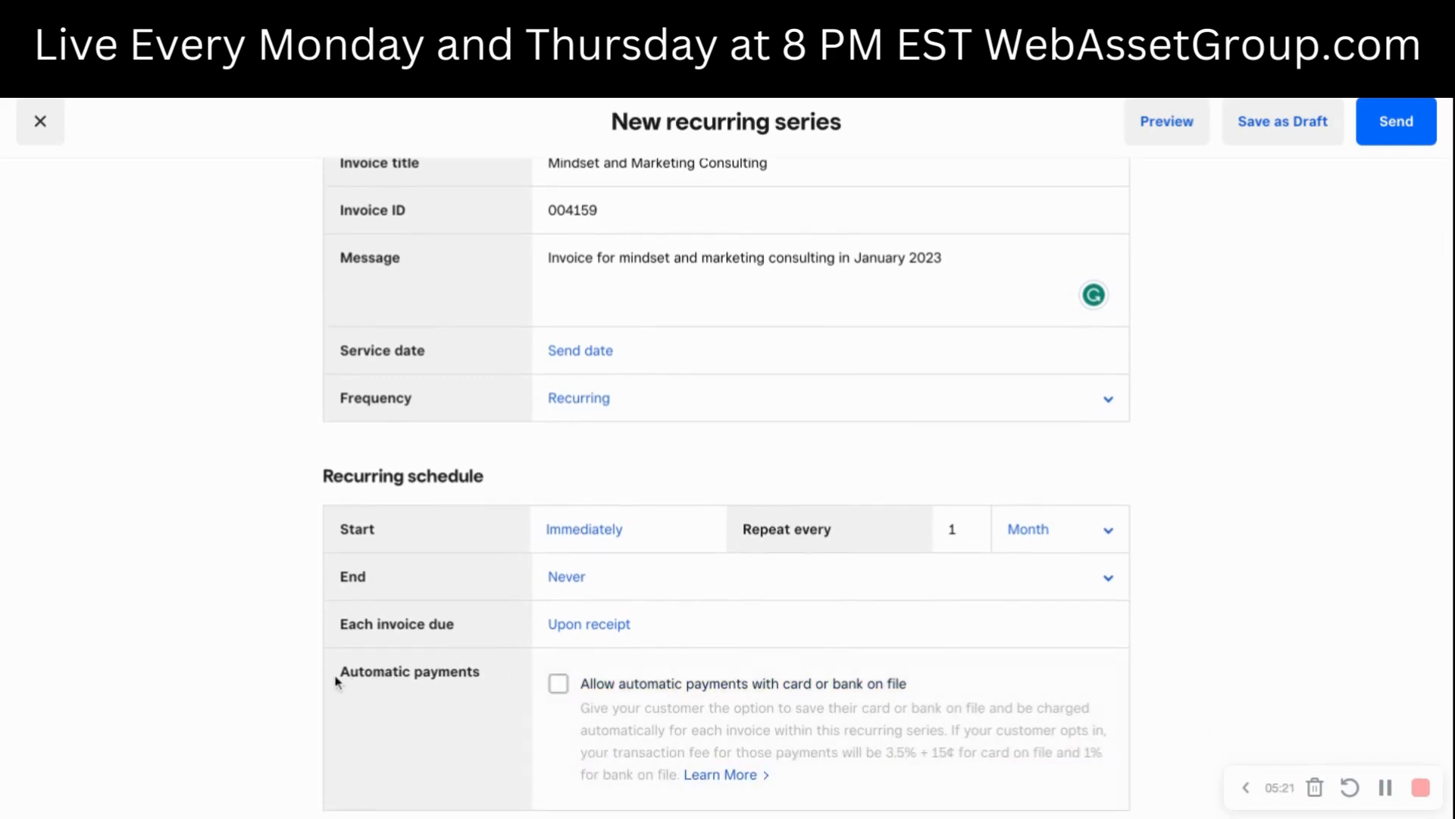
{"action": "left_click", "coordinate": [558, 684]}
- Copy the invoice title text "Mindset and Marketing Consulting" for use as a line item name
{"action": "scroll", "coordinate": [726, 486], "scroll_direction": "down", "scroll_amount": 5}
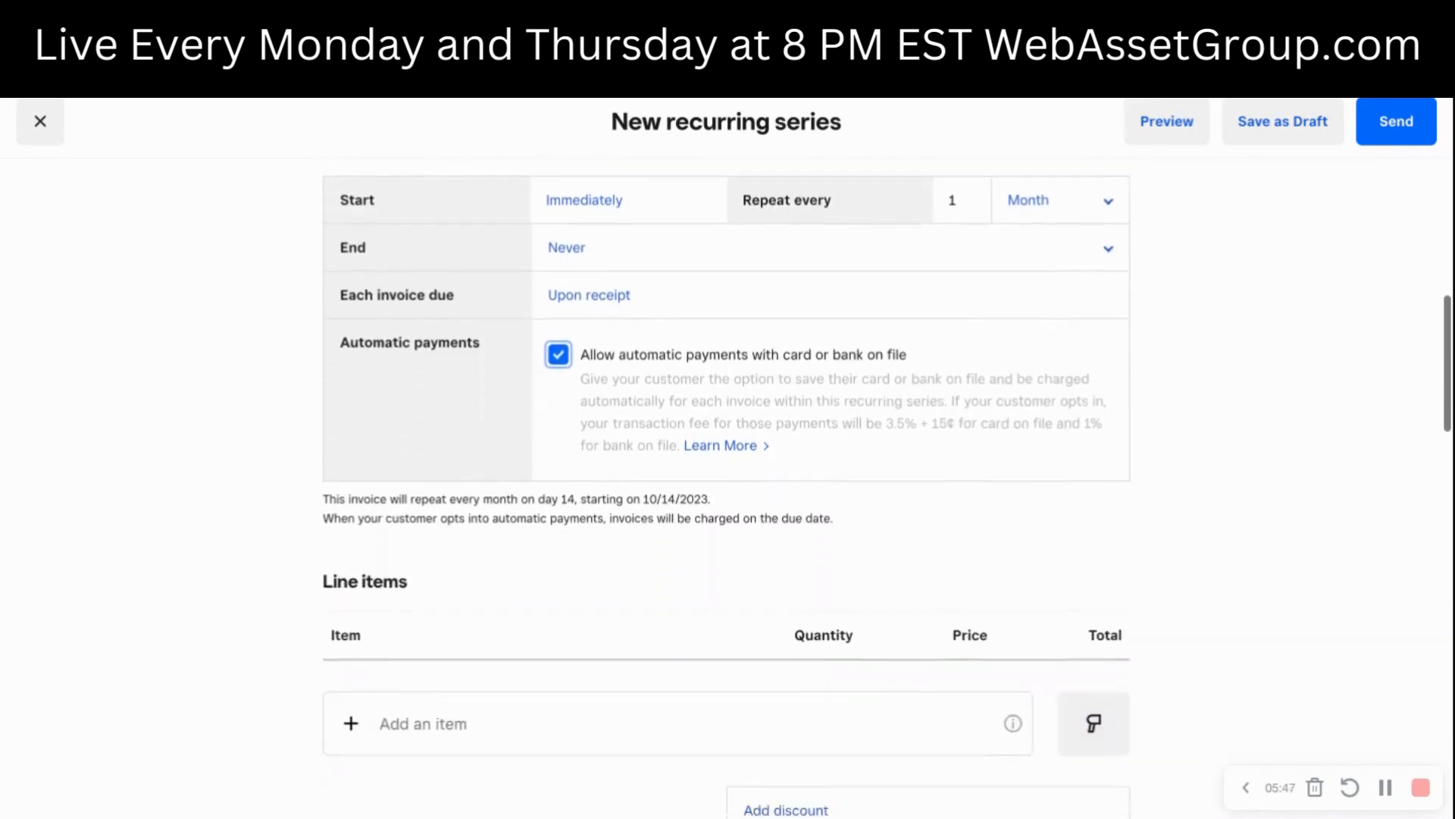
{"action": "scroll", "coordinate": [1090, 694], "scroll_direction": "down", "scroll_amount": 1}
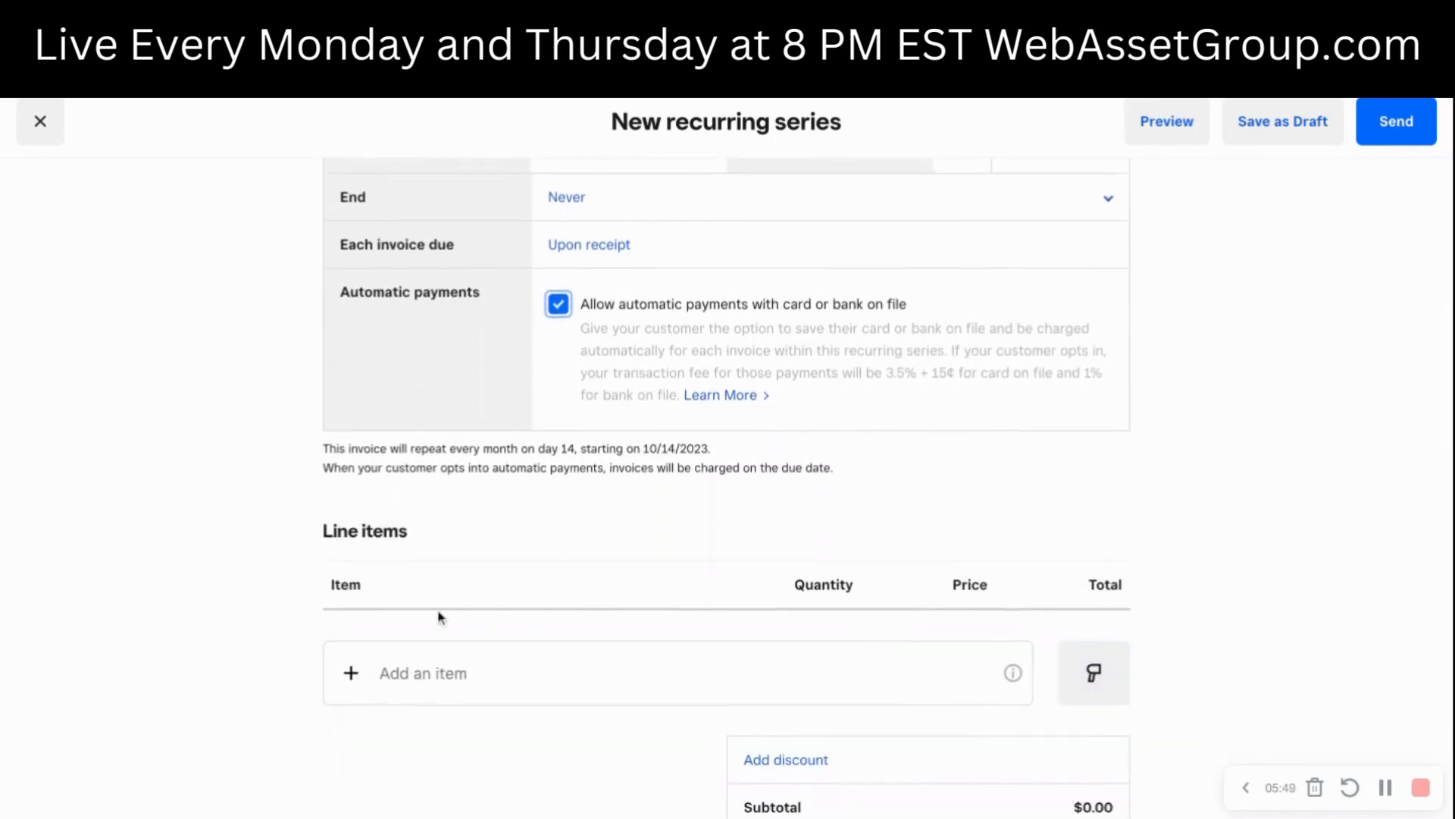
{"action": "scroll", "coordinate": [438, 617], "scroll_direction": "up", "scroll_amount": 10}
{"action": "left_click", "coordinate": [541, 468]}
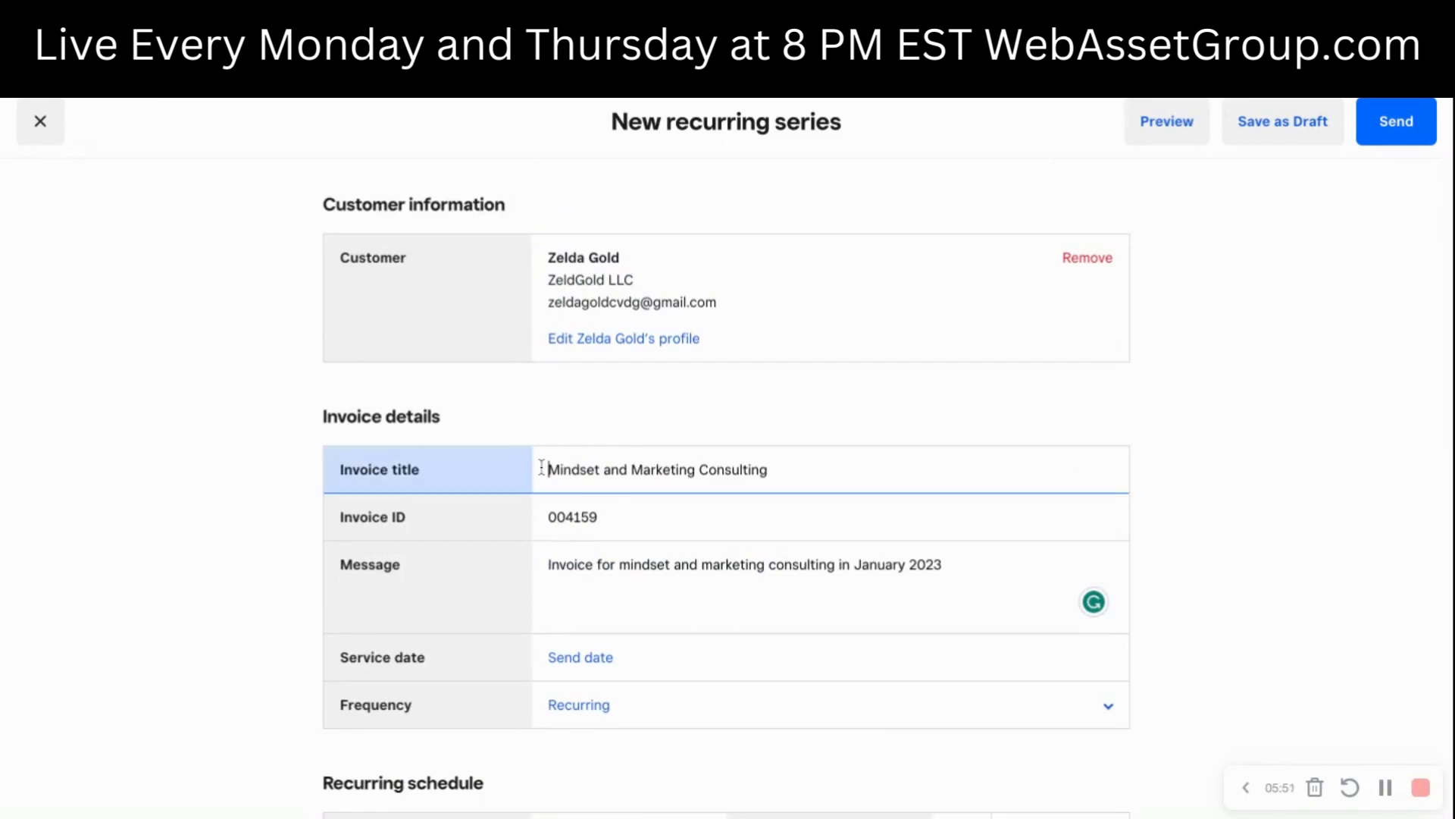
{"action": "triple_click", "coordinate": [541, 468]}
{"action": "key", "text": "ctrl+c"}
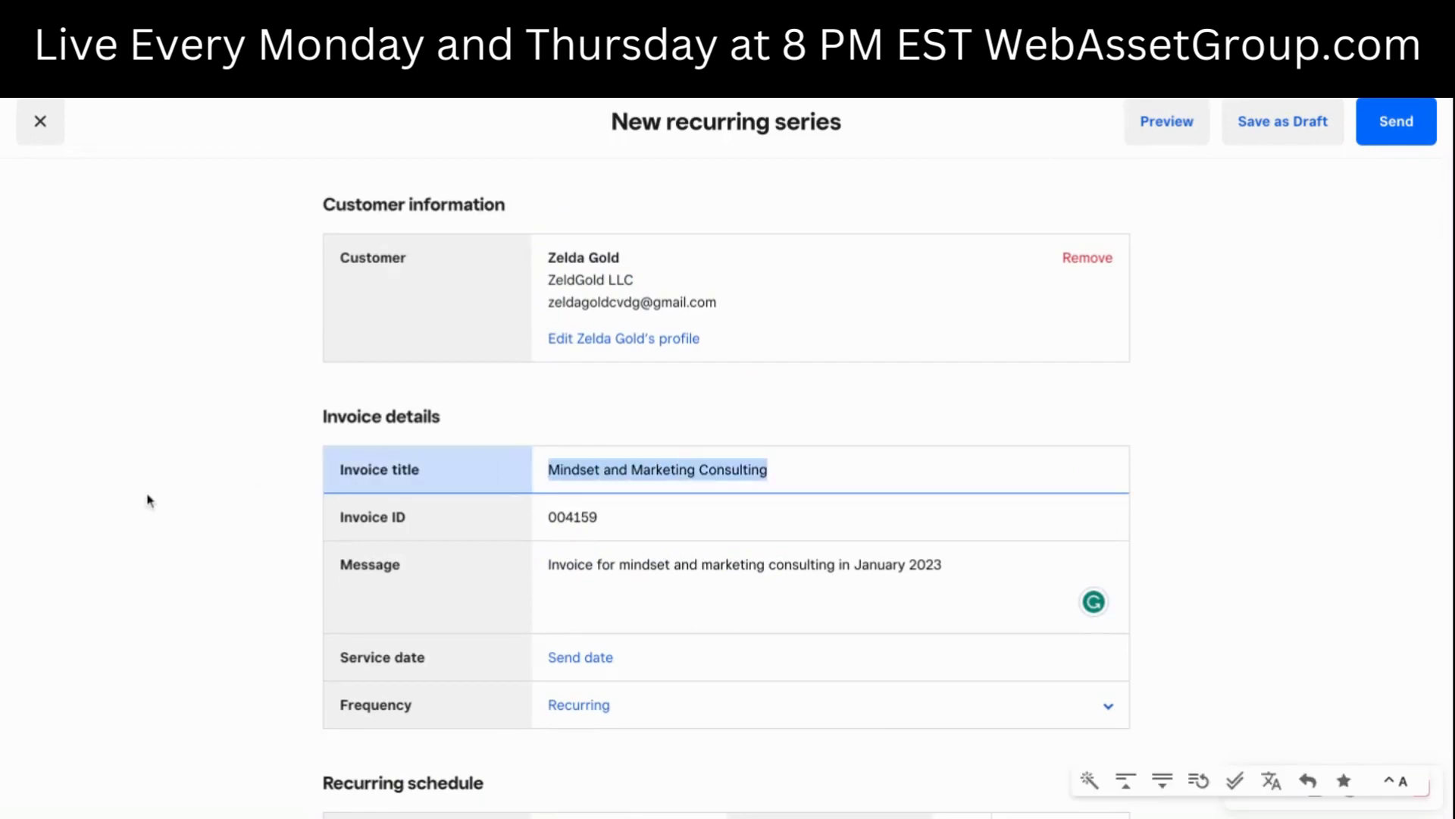
{"action": "scroll", "coordinate": [199, 522], "scroll_direction": "down", "scroll_amount": 10}
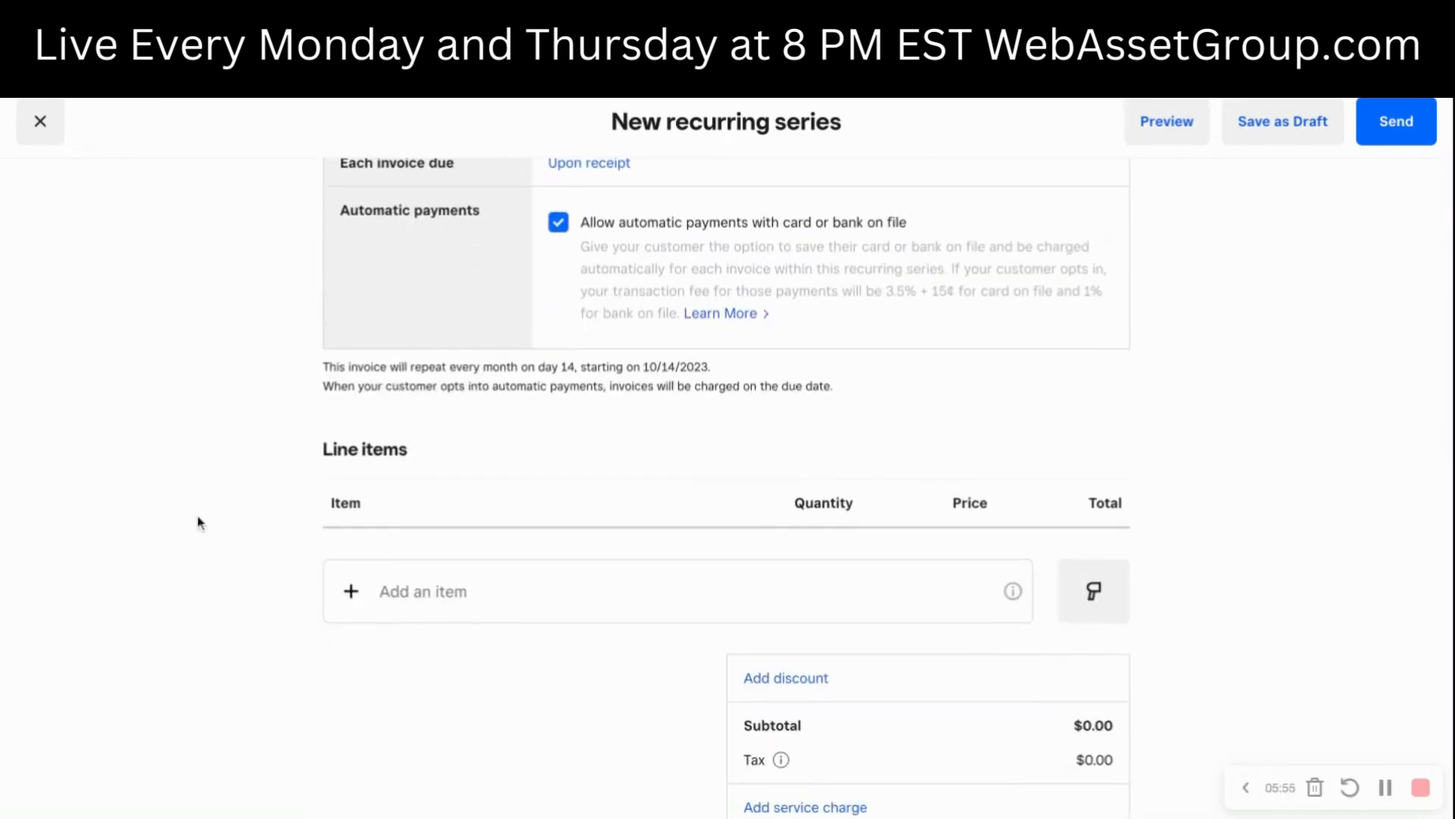
- Create and save a new library item from the line items section, named "Mindset and Marketing Consulting" with the default item settings
{"action": "left_click", "coordinate": [465, 592]}
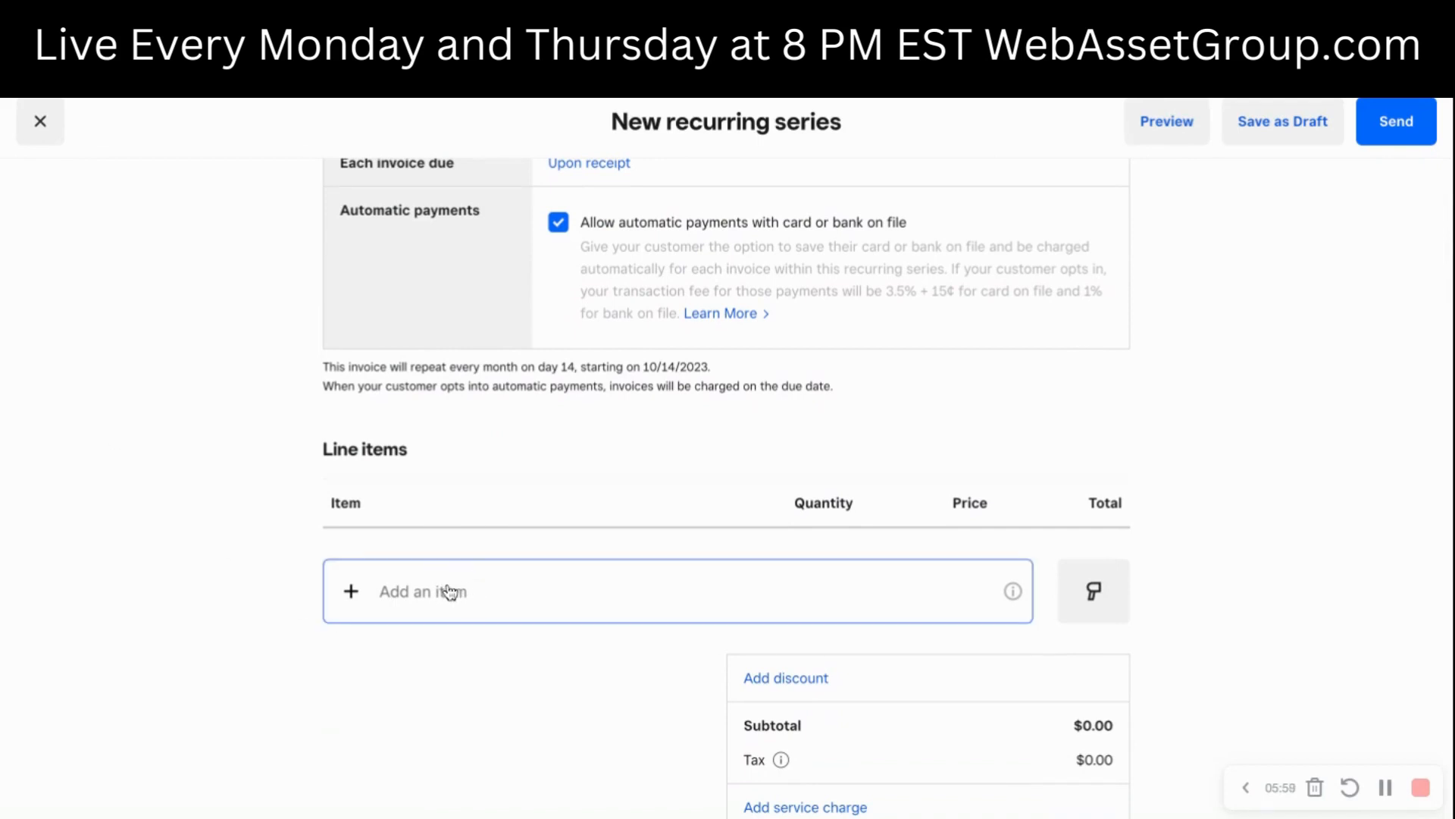
{"action": "left_click", "coordinate": [450, 591]}
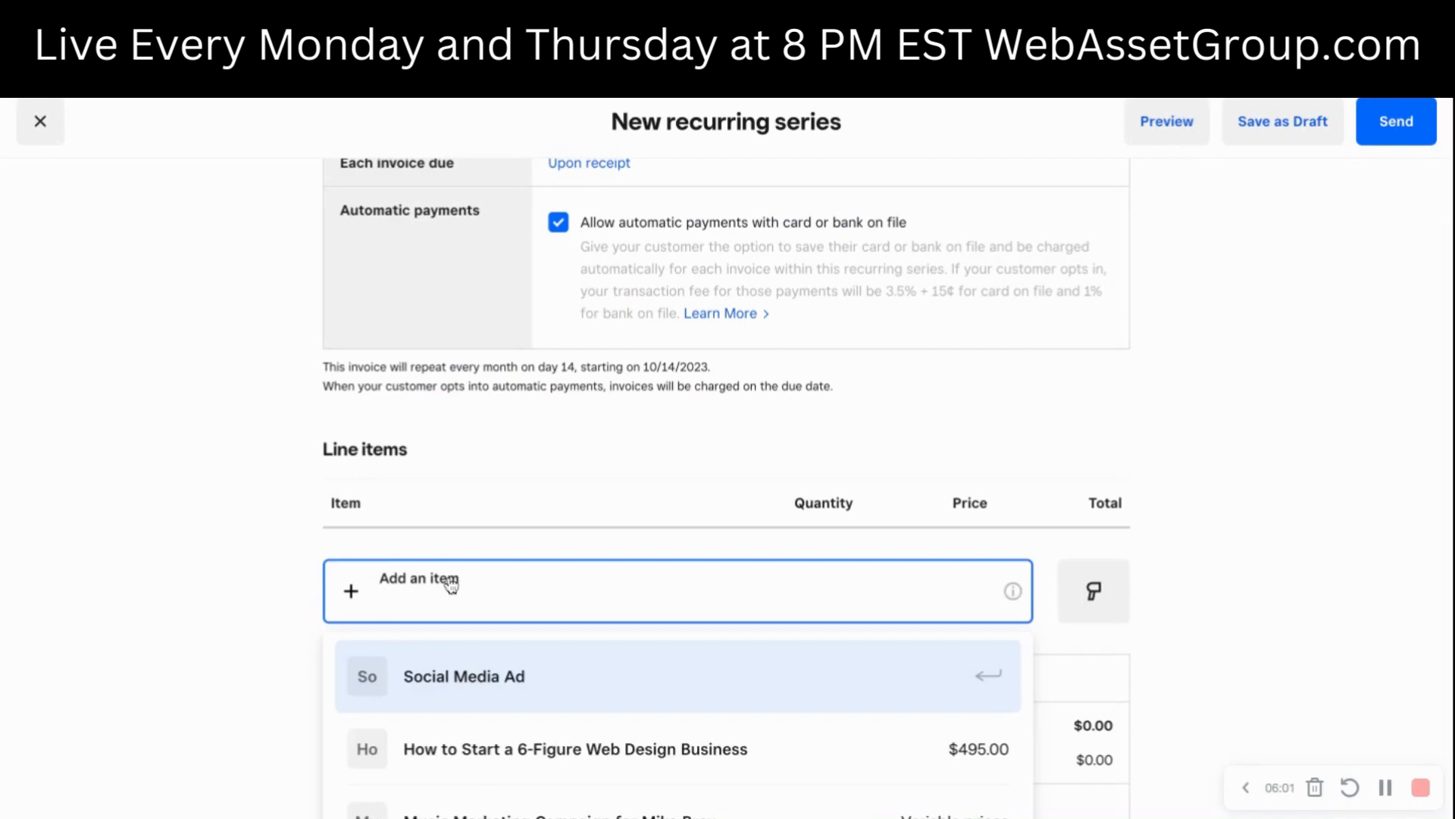
{"action": "left_click", "coordinate": [451, 585]}
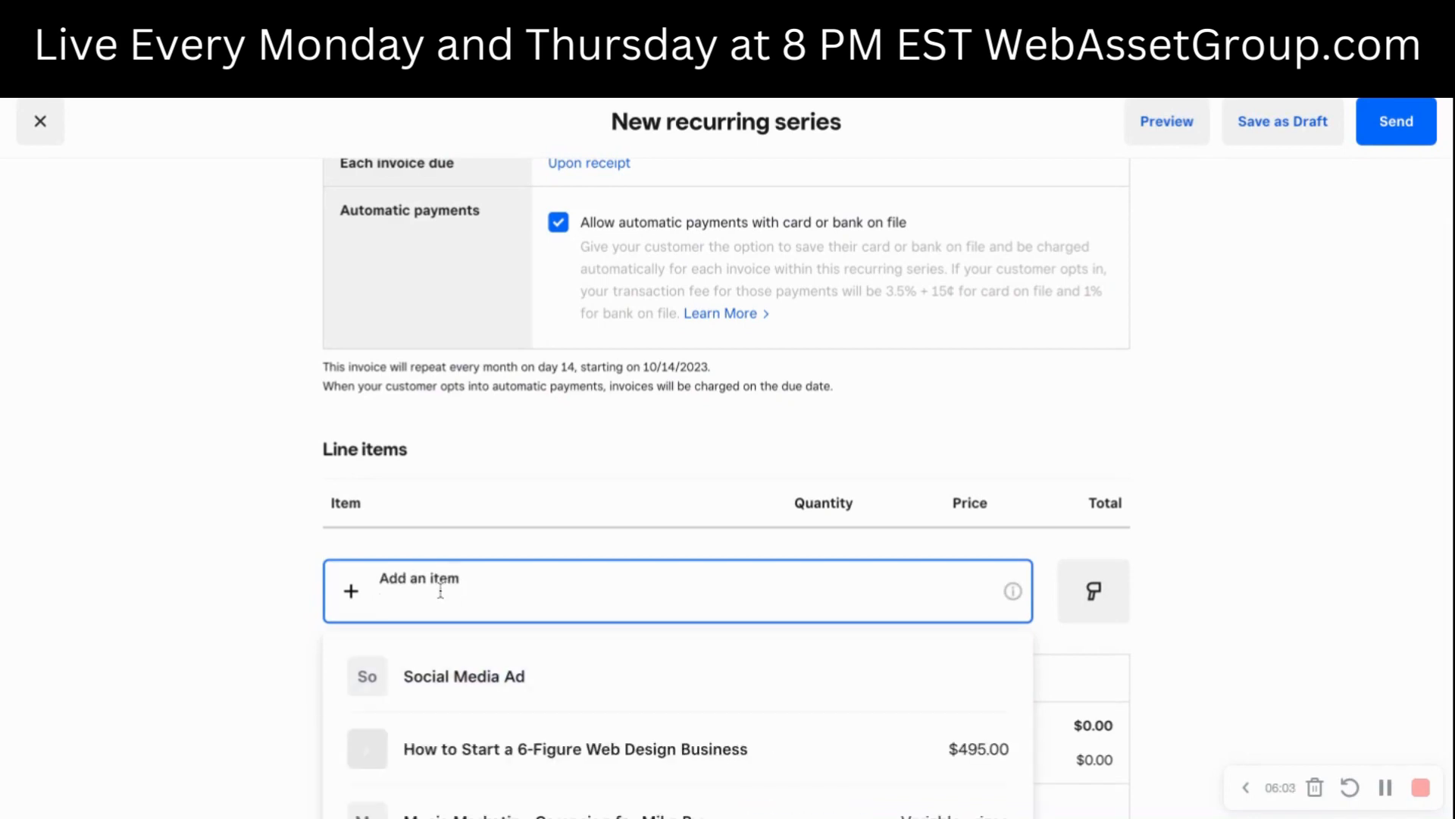
{"action": "key", "text": "ctrl+v"}
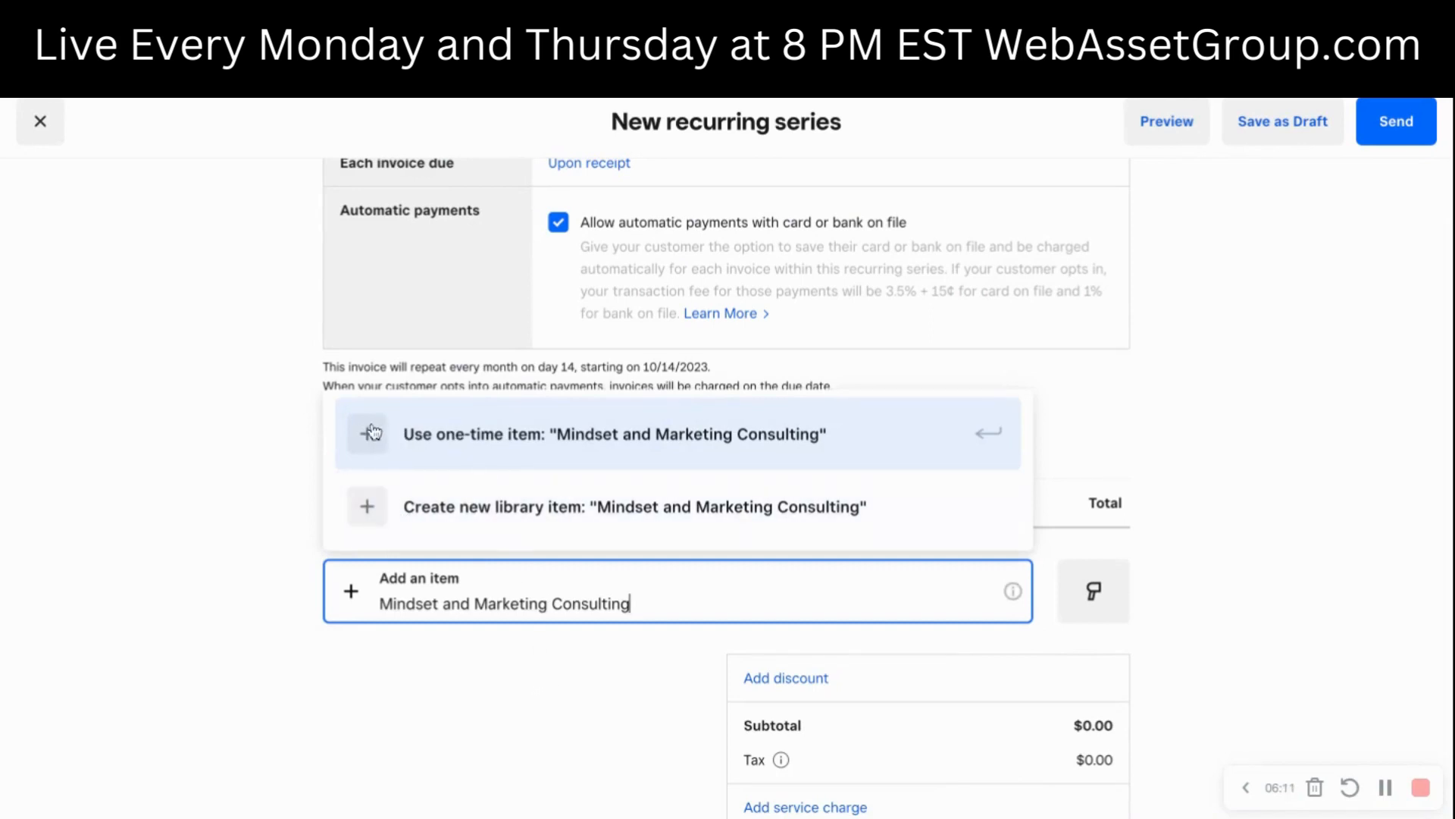
{"action": "left_click", "coordinate": [385, 507]}
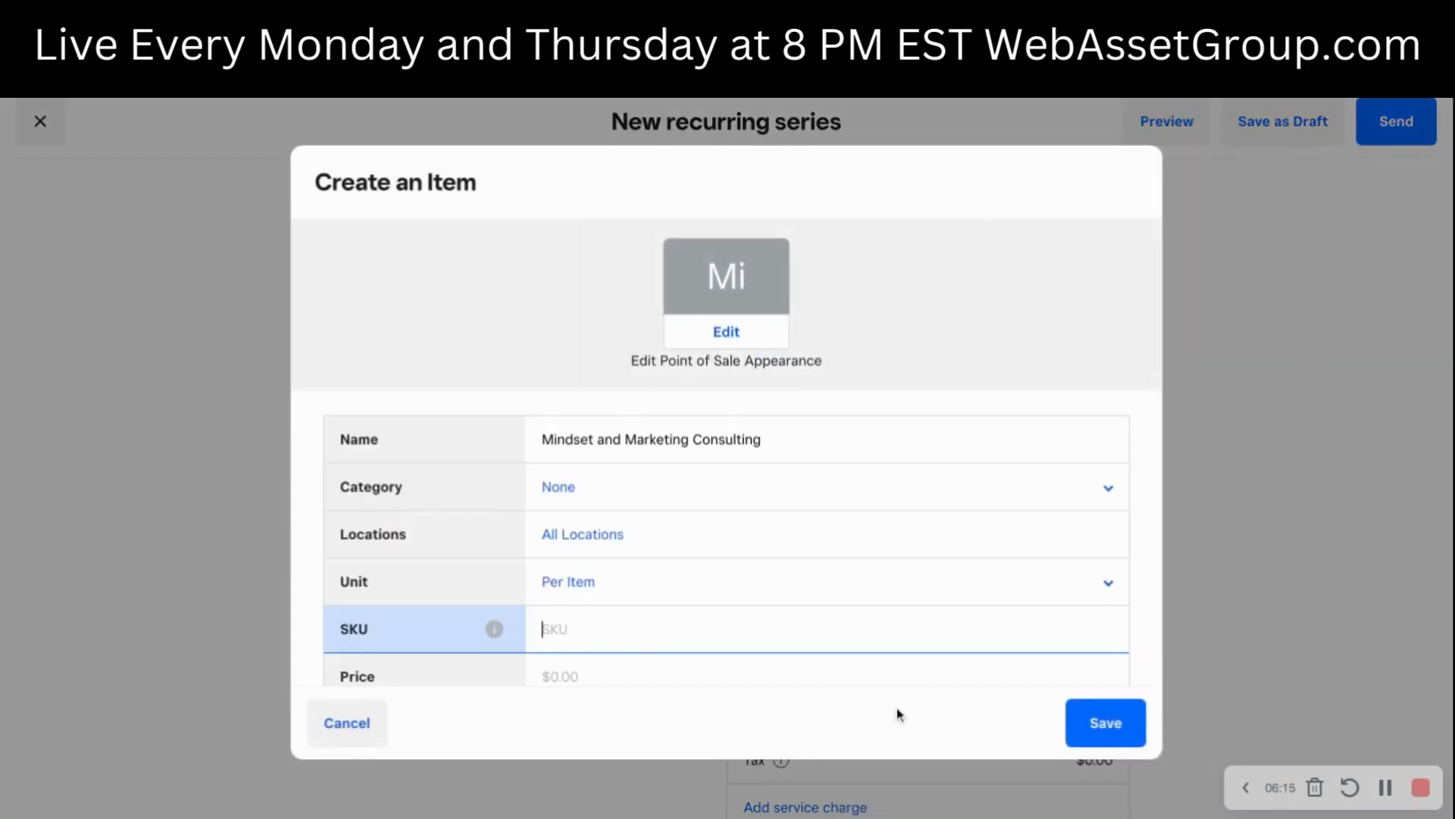
{"action": "left_click", "coordinate": [1101, 726]}
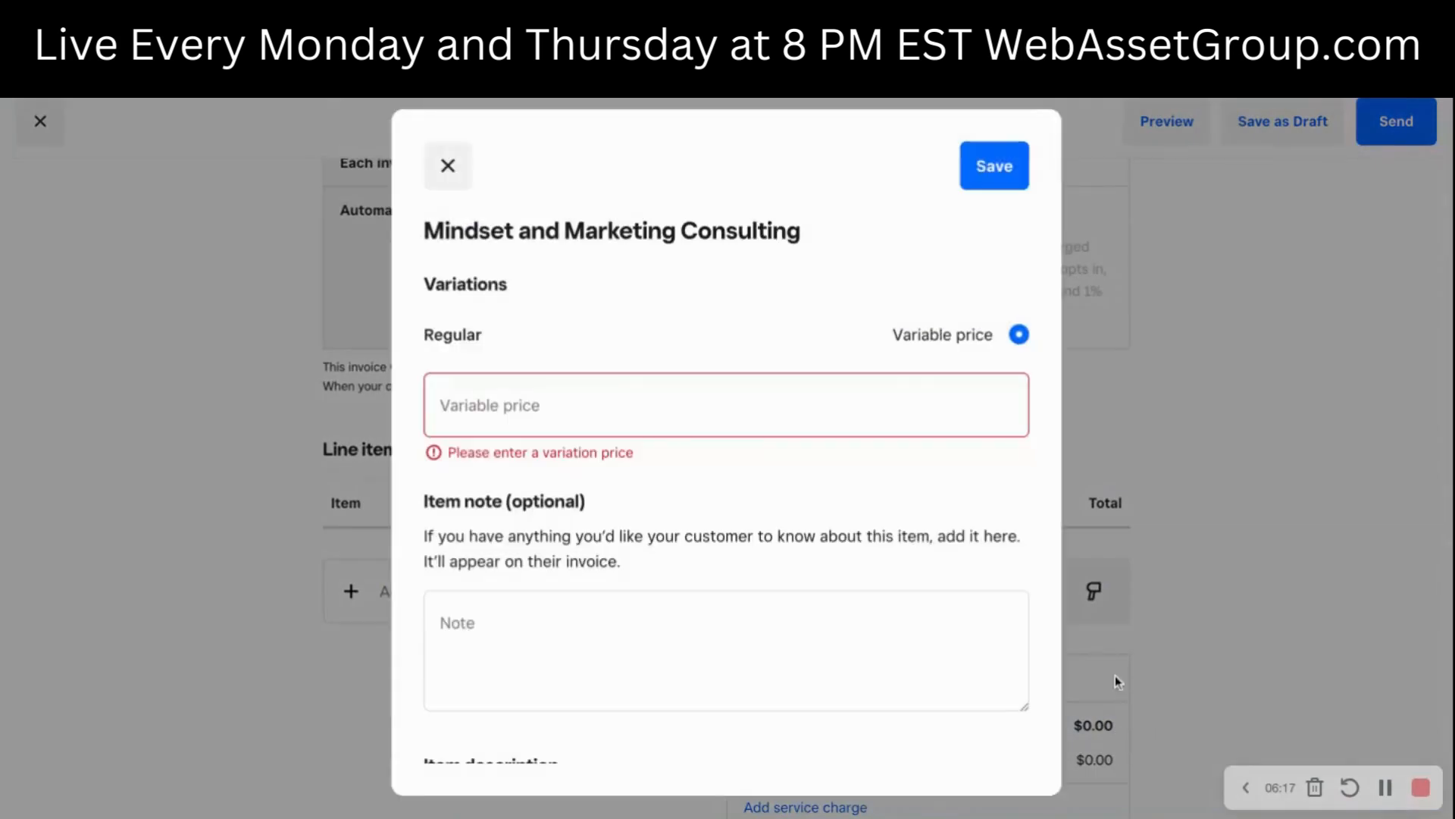
- Set the item's variable price to $2,500.00 and save it to the invoice as a line item
{"action": "left_click", "coordinate": [536, 408]}
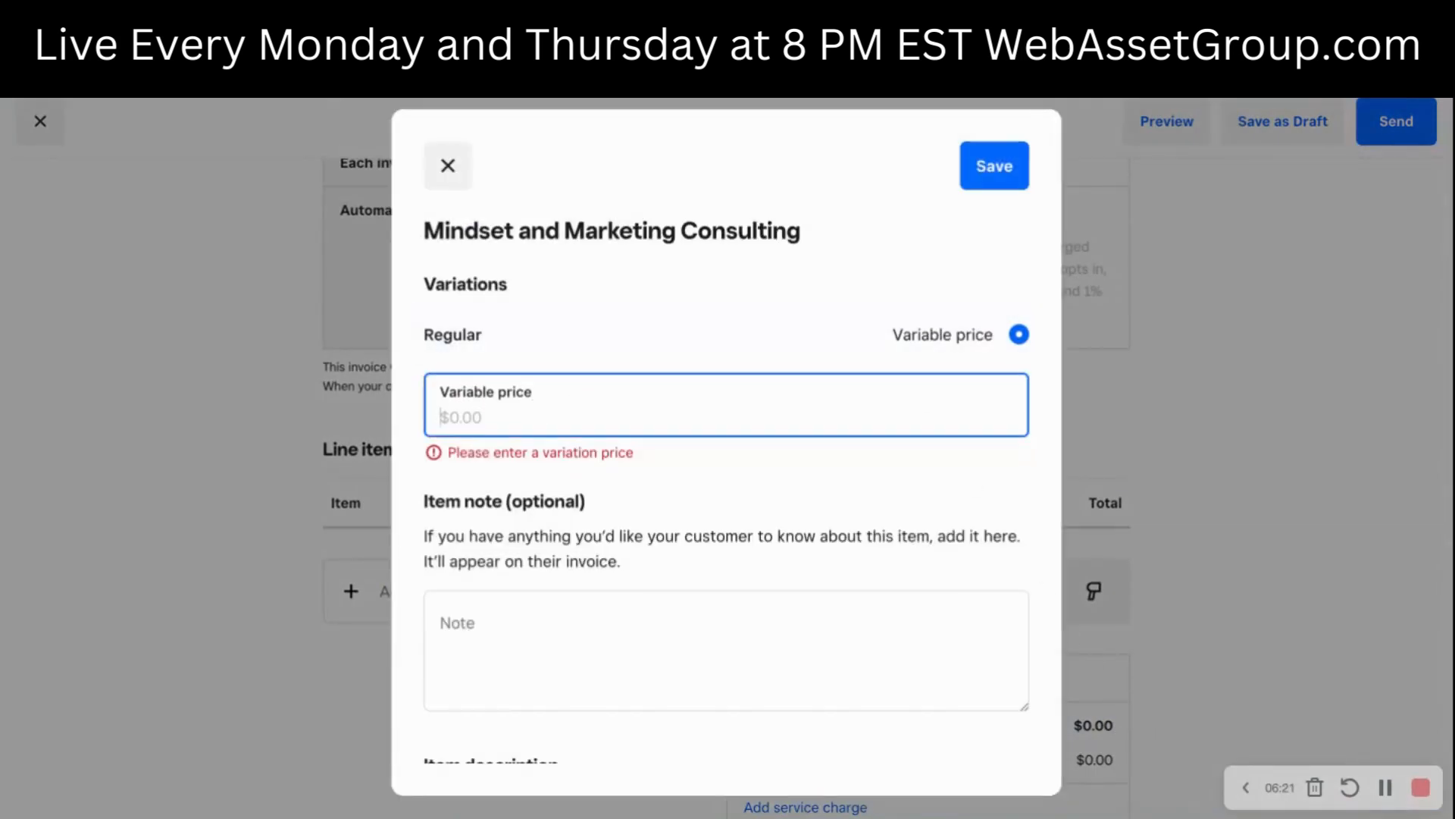
{"action": "type", "text": "2500"}
{"action": "left_click", "coordinate": [660, 489]}
{"action": "scroll", "coordinate": [618, 625], "scroll_direction": "down", "scroll_amount": 3}
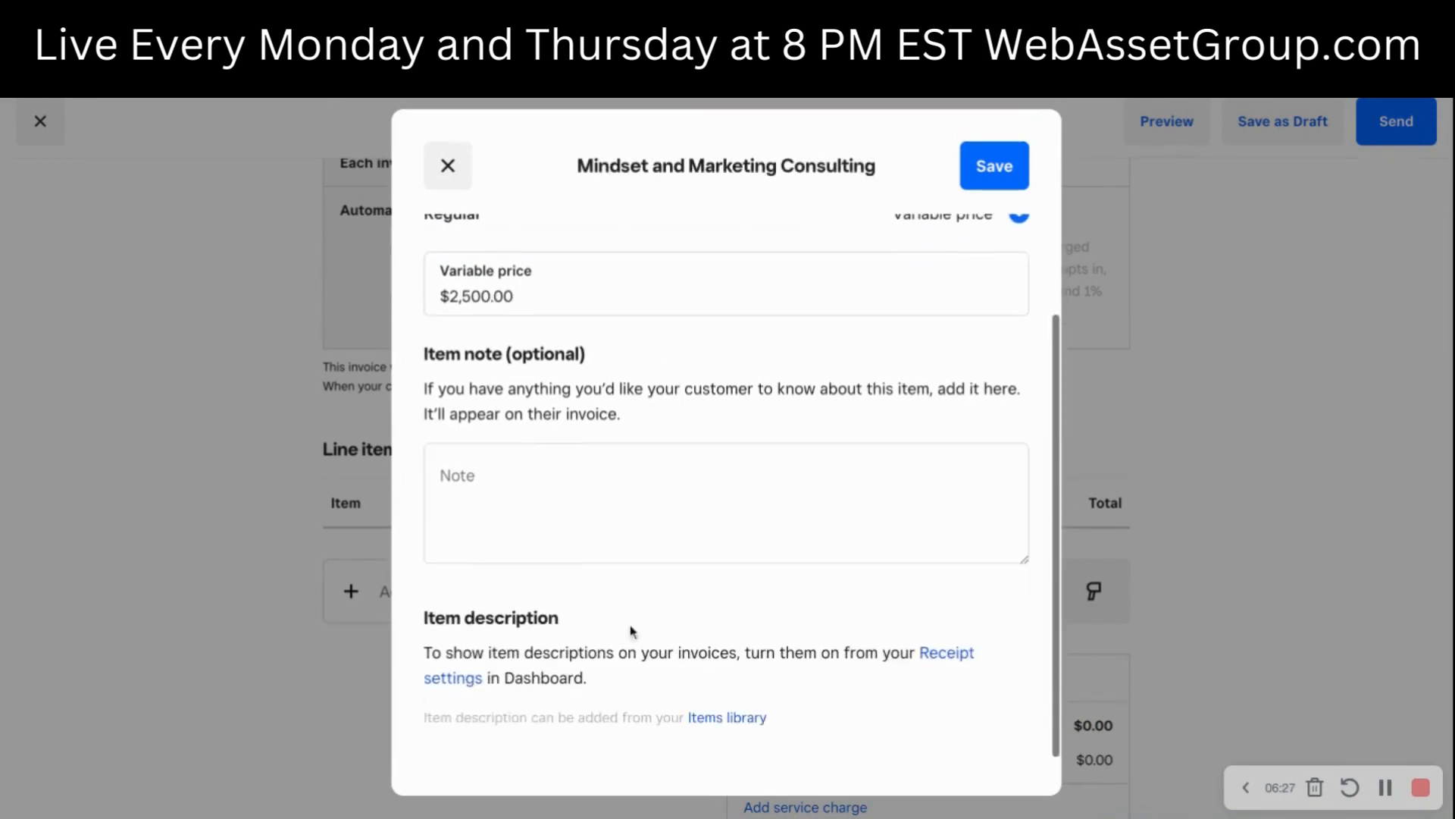
{"action": "left_click", "coordinate": [1011, 185]}
- View the card-on-file form in the payment options and close it without adding a card
{"action": "scroll", "coordinate": [1169, 412], "scroll_direction": "down", "scroll_amount": 3}
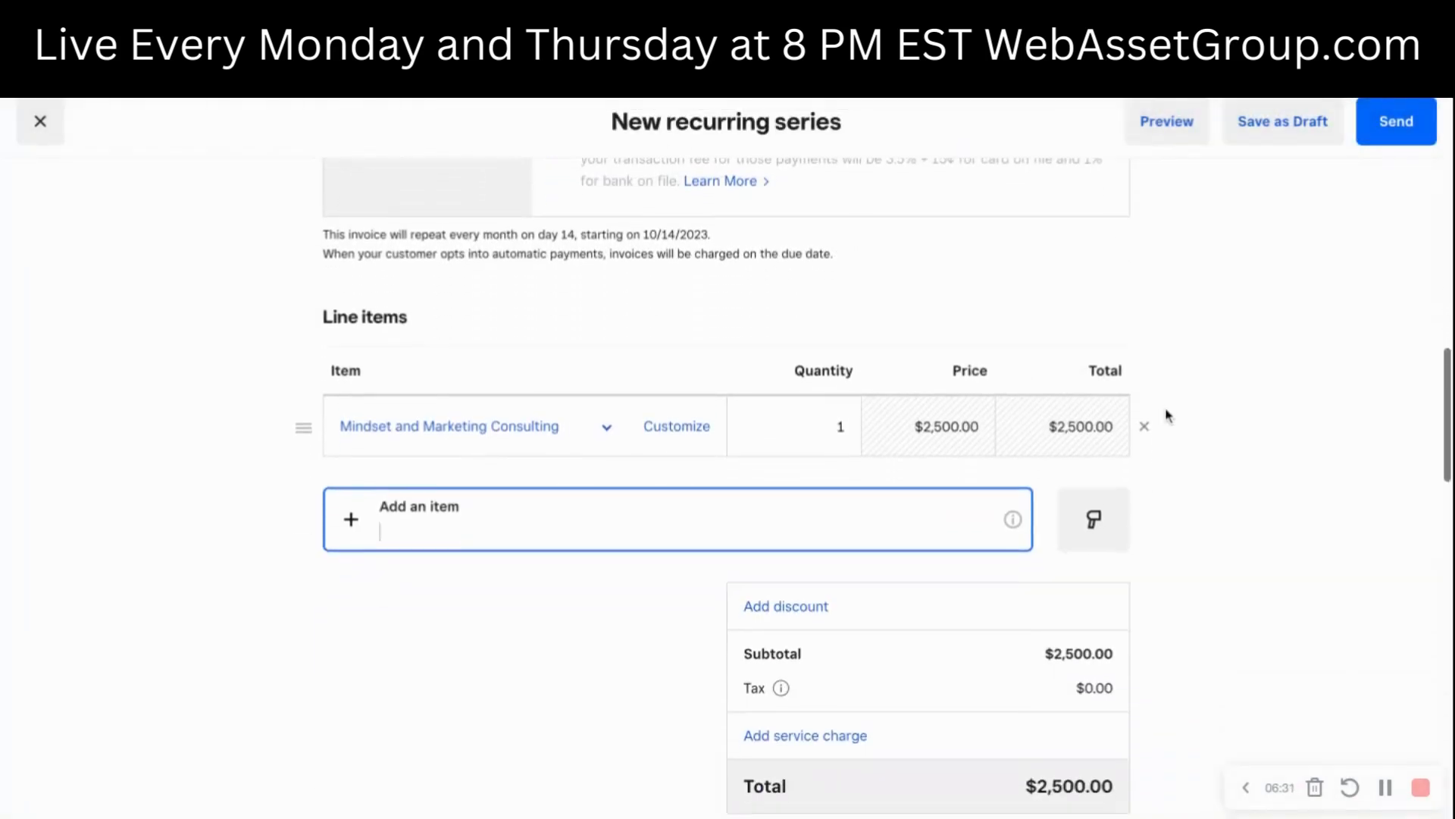
{"action": "scroll", "coordinate": [1167, 416], "scroll_direction": "down", "scroll_amount": 3}
{"action": "scroll", "coordinate": [1166, 413], "scroll_direction": "down", "scroll_amount": 1}
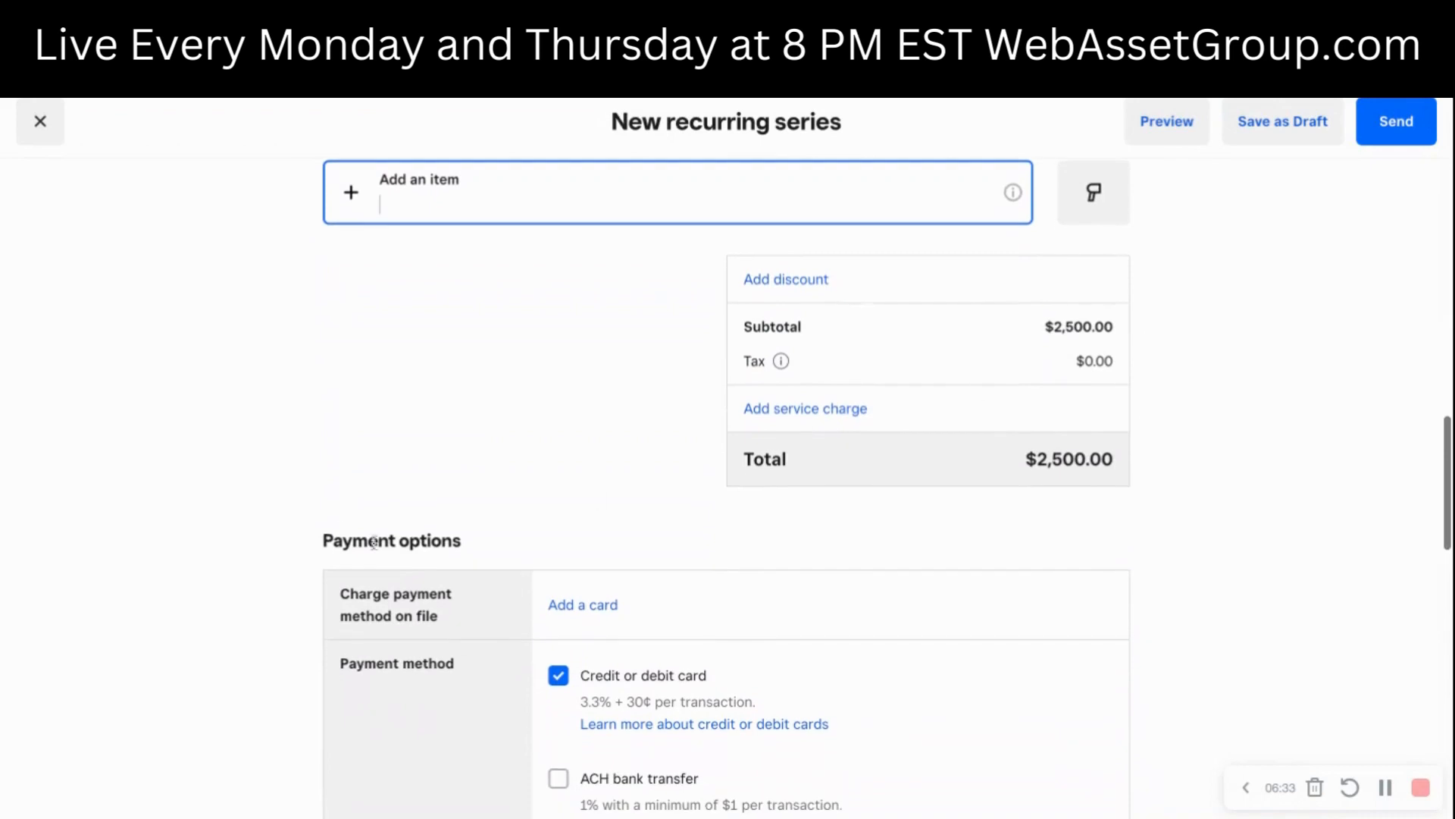
{"action": "left_click", "coordinate": [580, 623]}
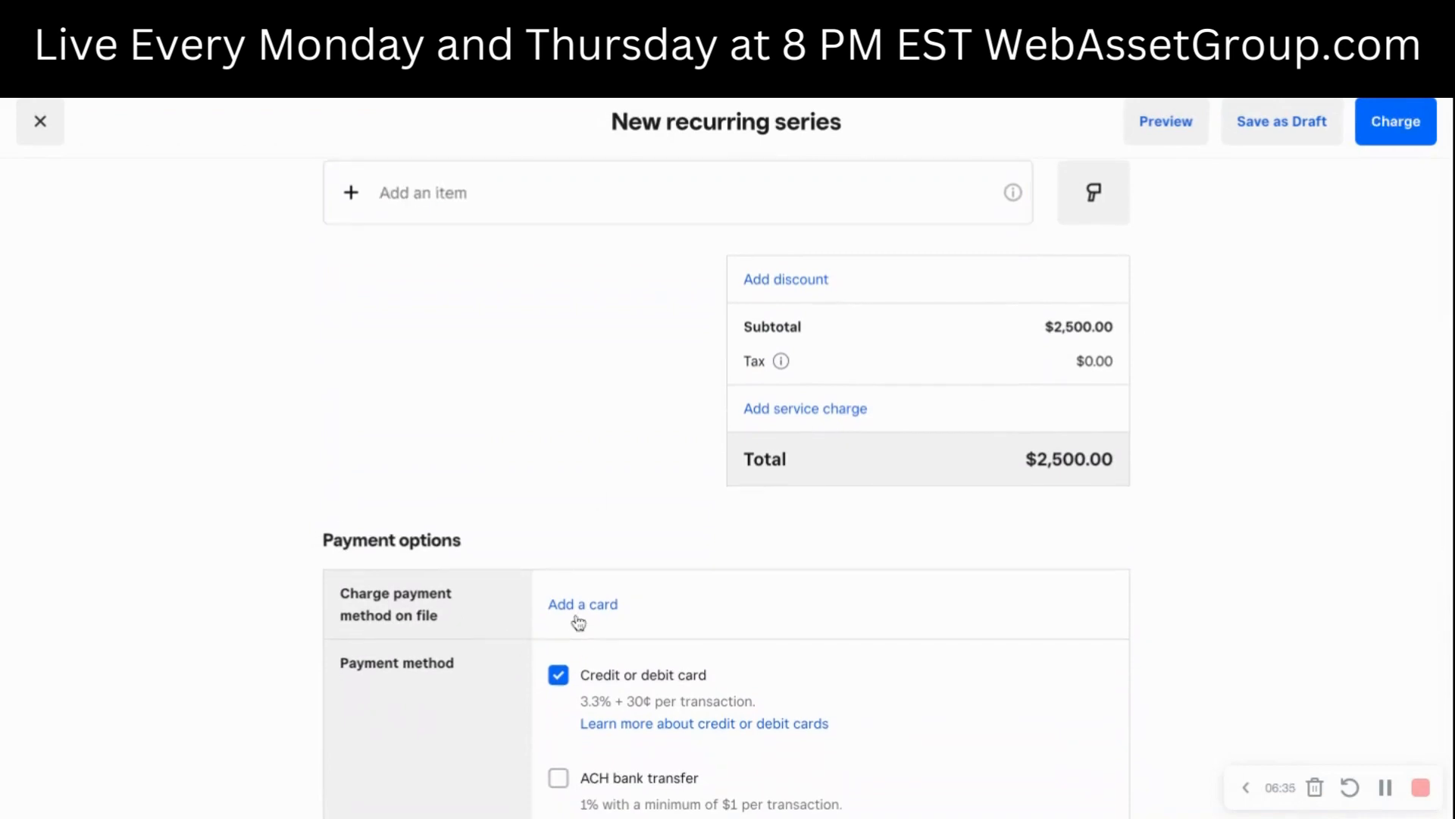
{"action": "left_click", "coordinate": [579, 618]}
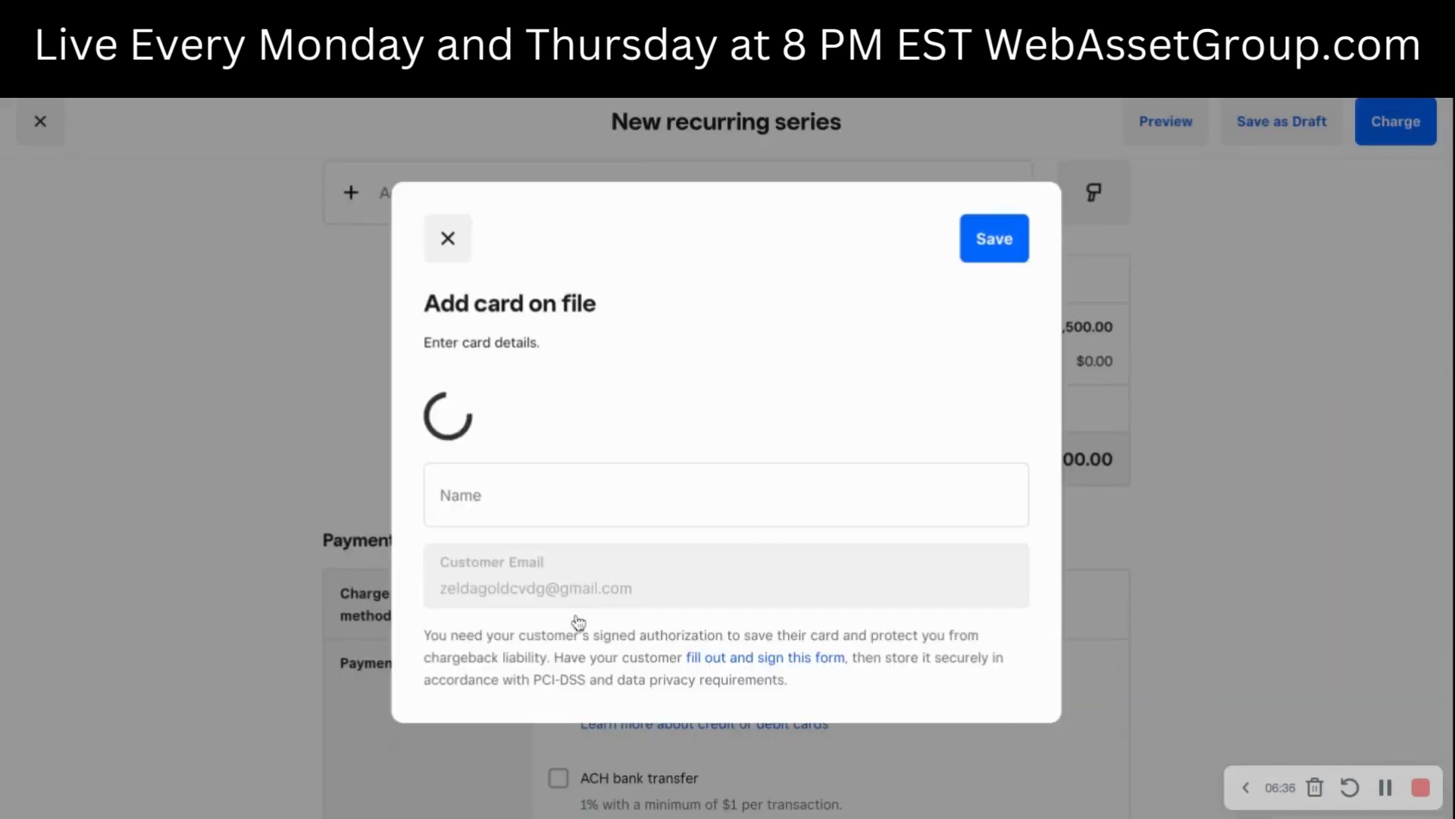
{"action": "left_click", "coordinate": [453, 232]}
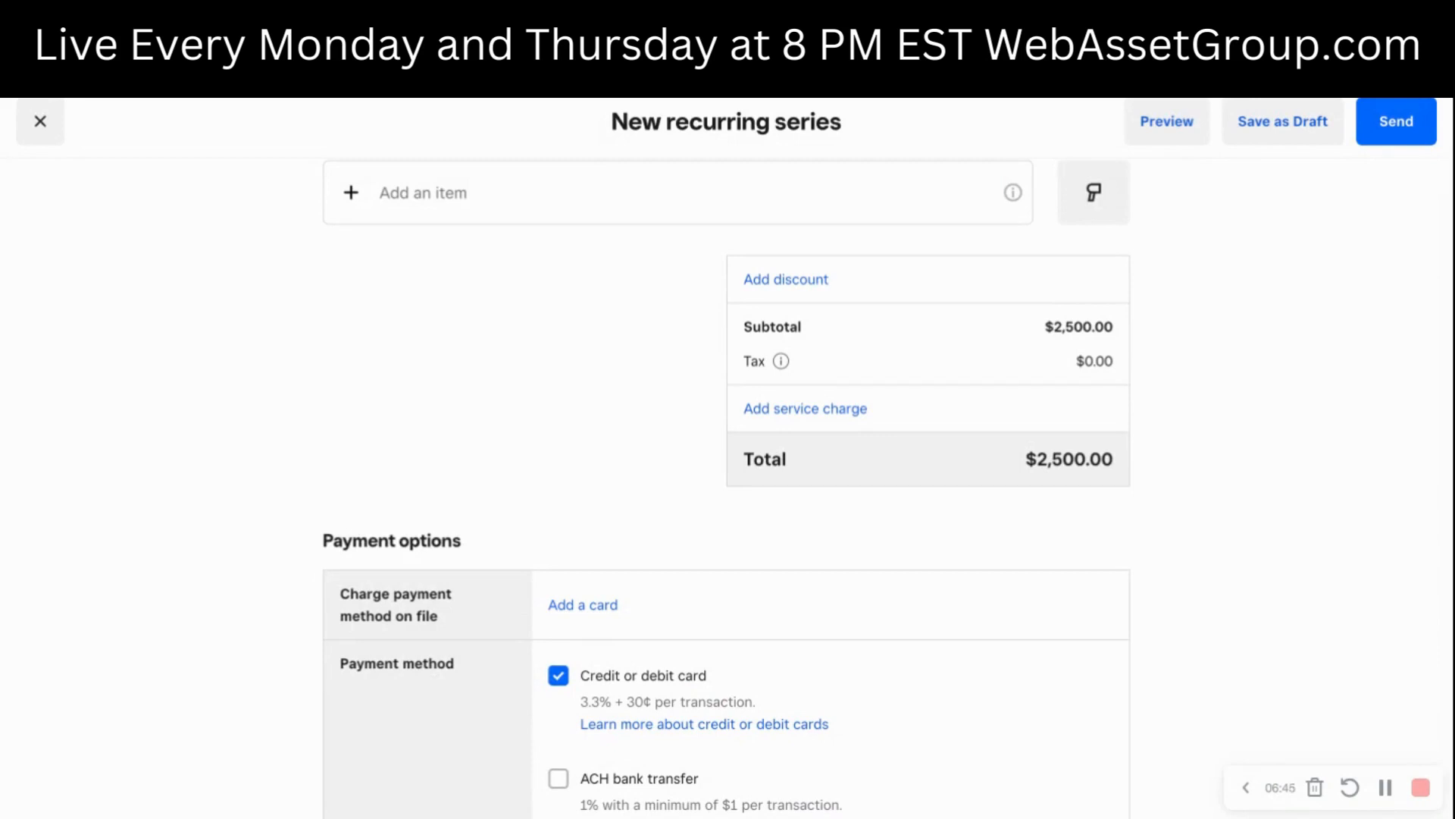
- Examine the accepted payment methods, tipping, saved payment method and communication settings of the recurring series
{"action": "scroll", "coordinate": [396, 607], "scroll_direction": "down", "scroll_amount": 1}
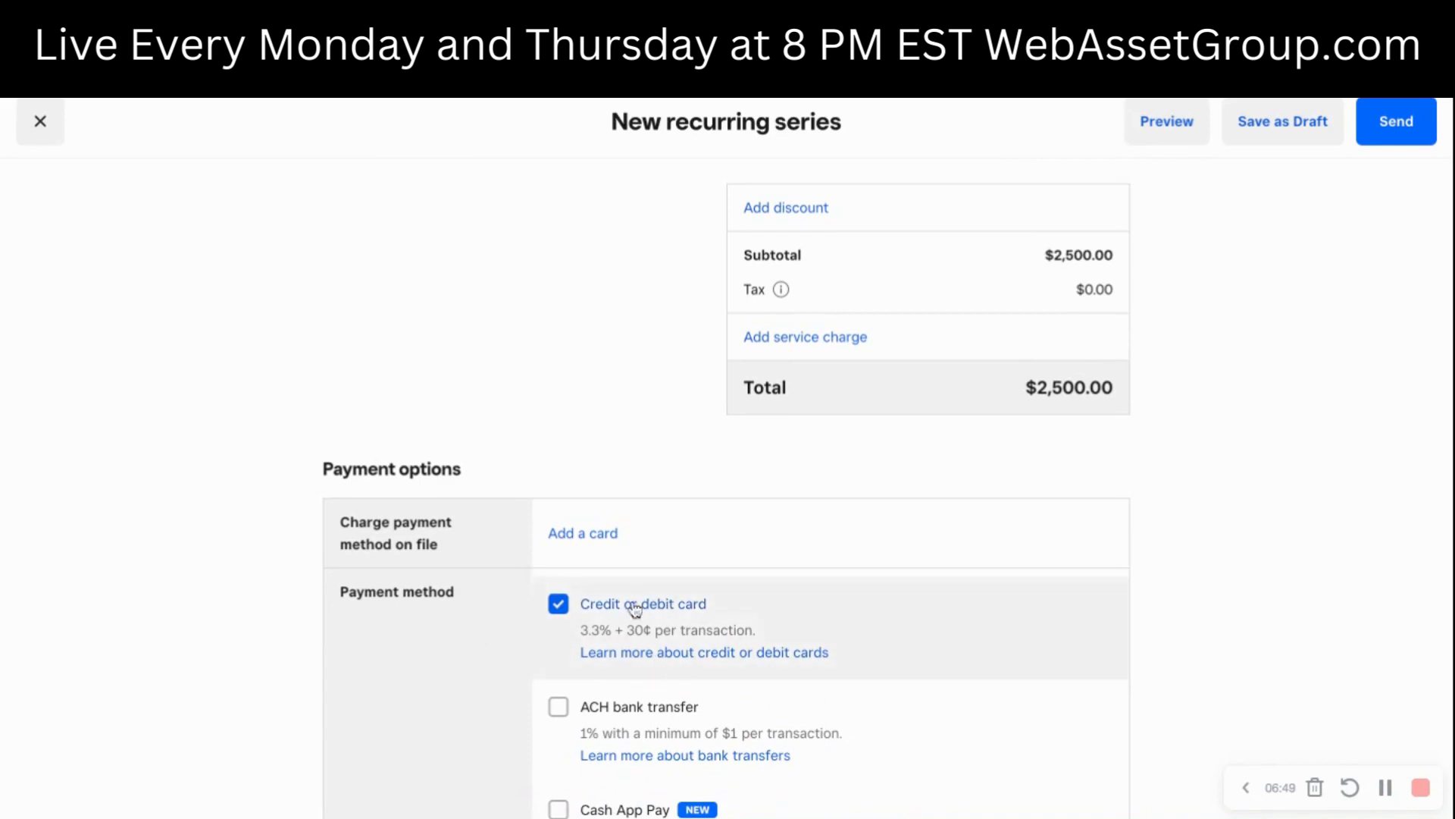
{"action": "scroll", "coordinate": [592, 702], "scroll_direction": "down", "scroll_amount": 2}
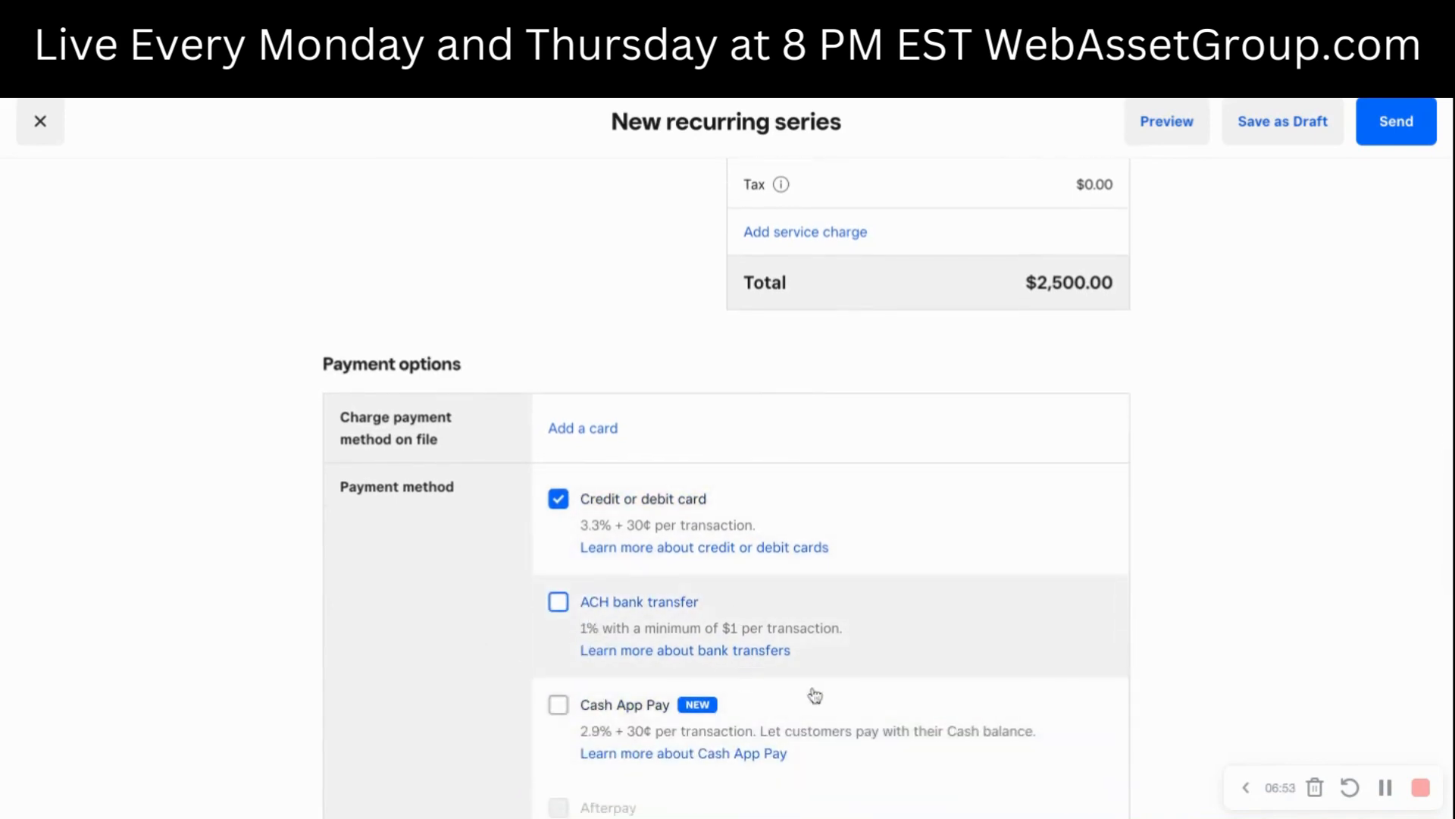
{"action": "scroll", "coordinate": [814, 701], "scroll_direction": "down", "scroll_amount": 2}
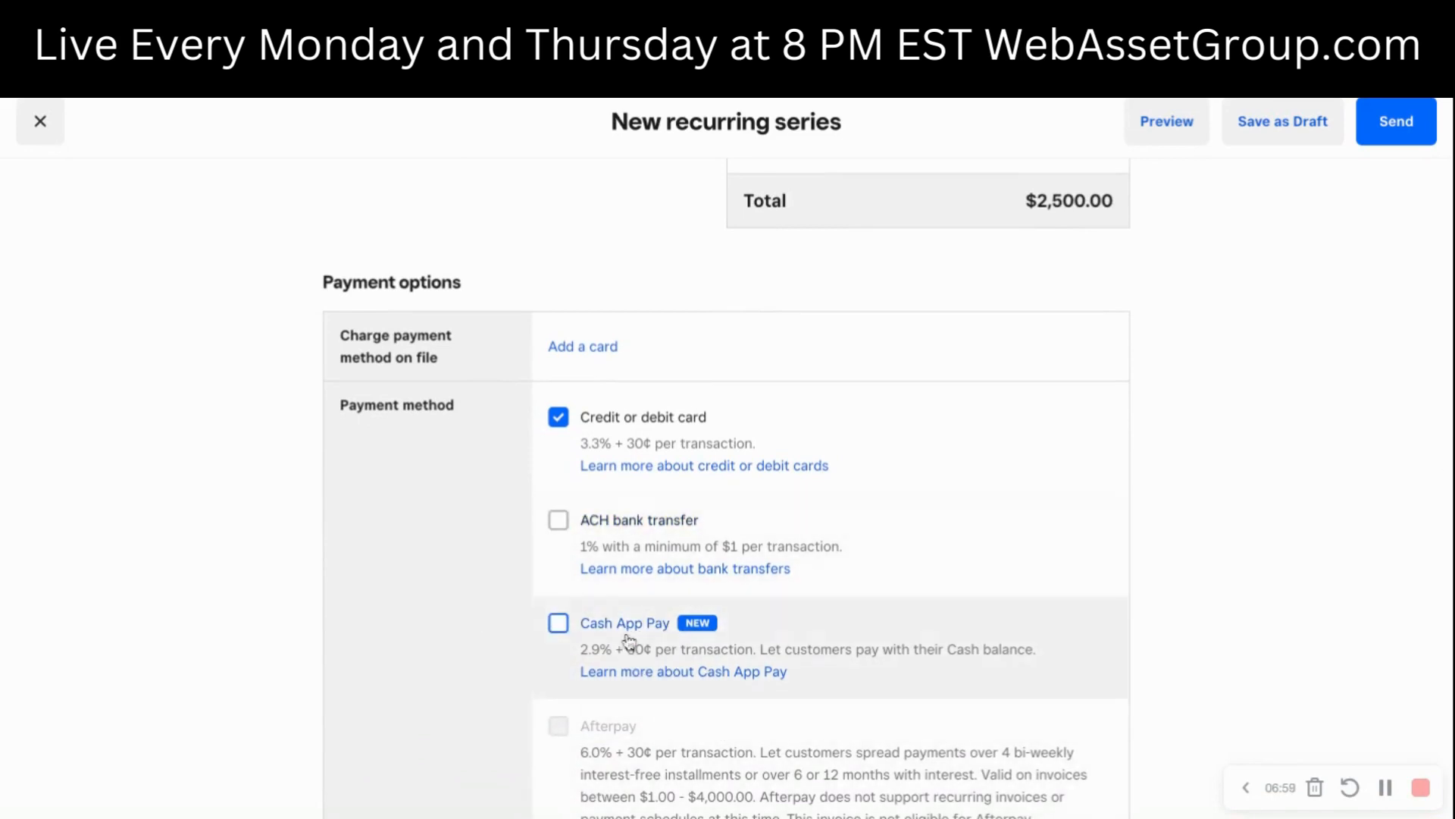
{"action": "scroll", "coordinate": [646, 627], "scroll_direction": "down", "scroll_amount": 2}
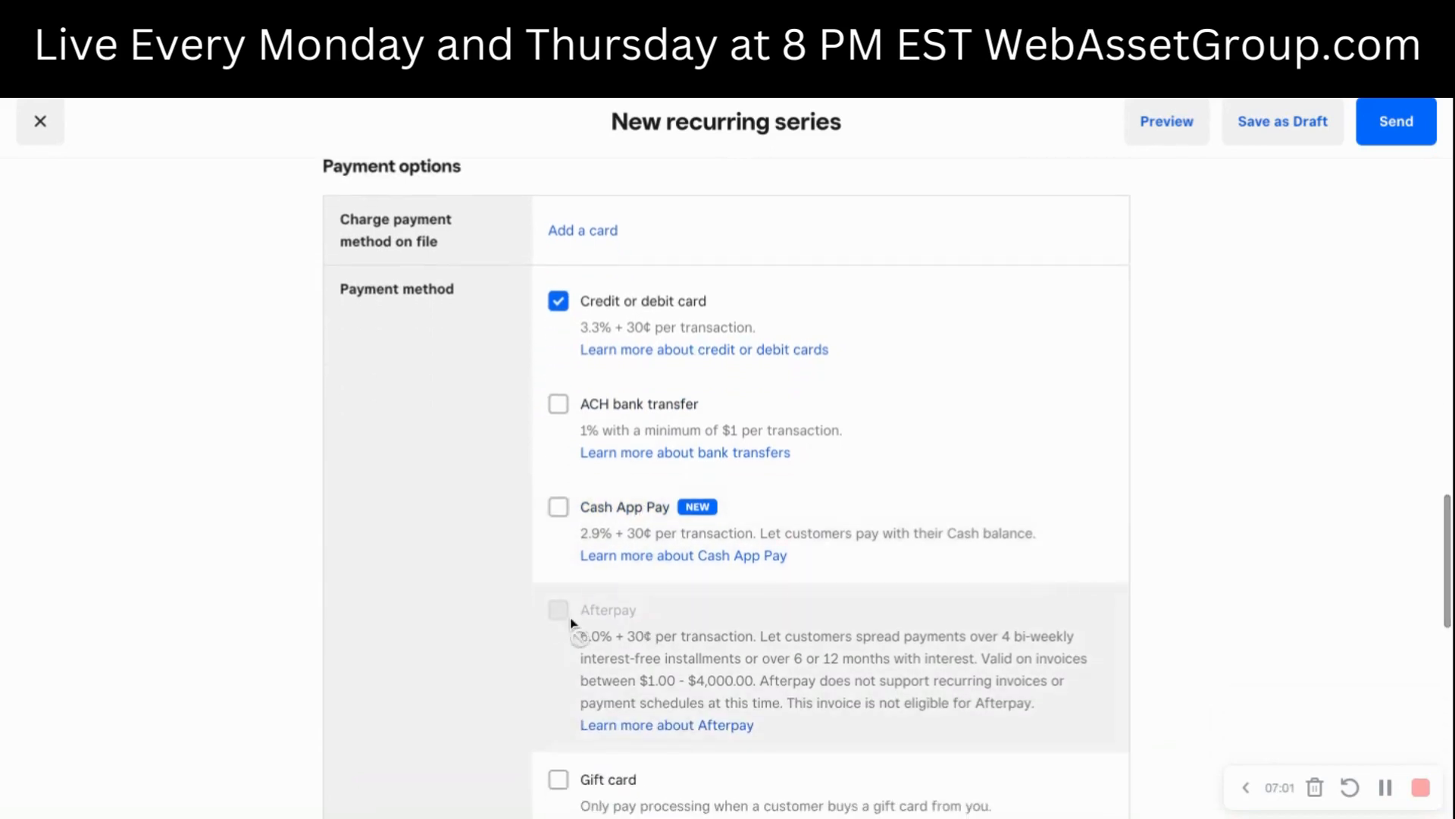
{"action": "scroll", "coordinate": [613, 644], "scroll_direction": "down", "scroll_amount": 2}
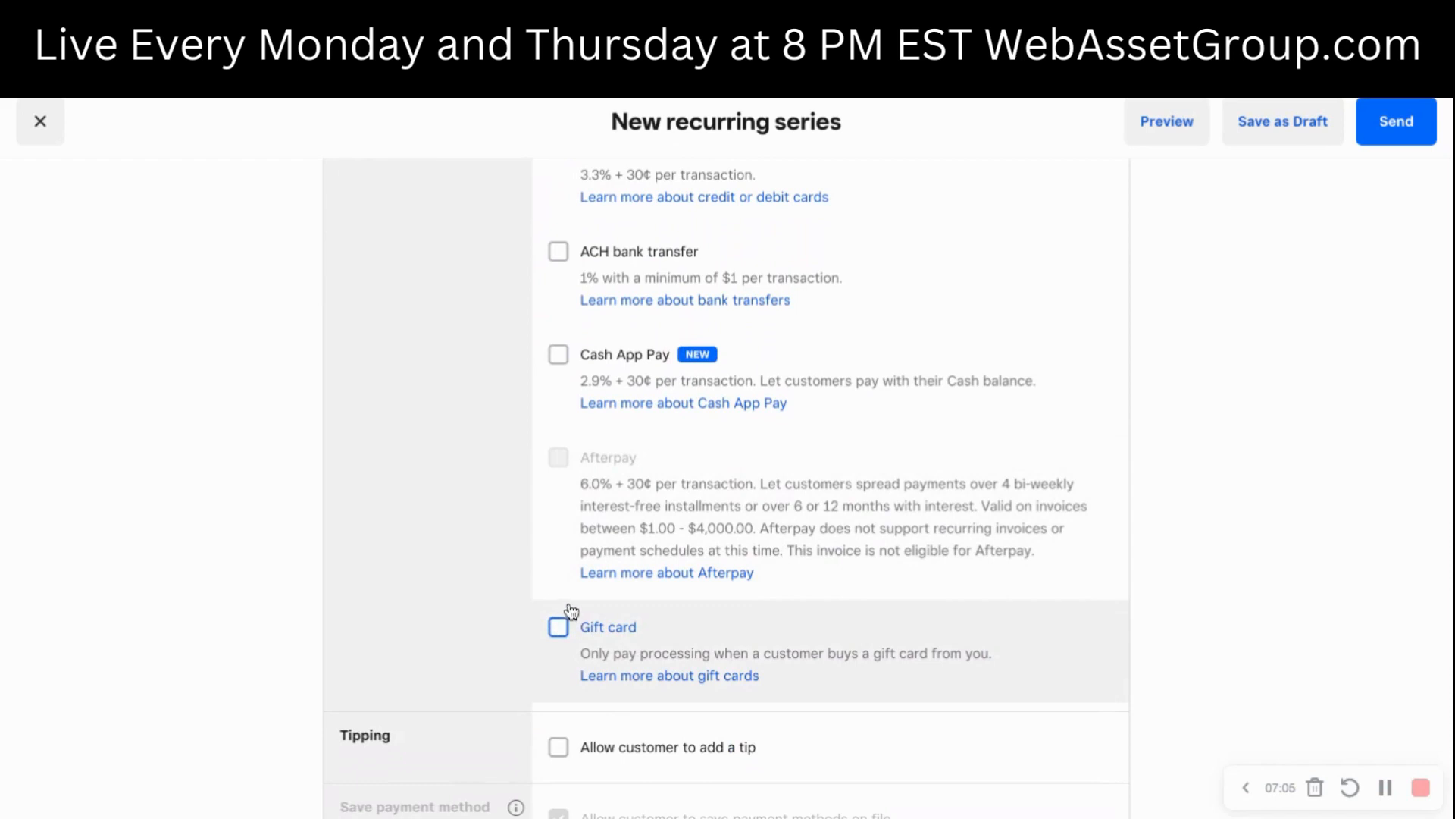
{"action": "scroll", "coordinate": [567, 616], "scroll_direction": "down", "scroll_amount": 2}
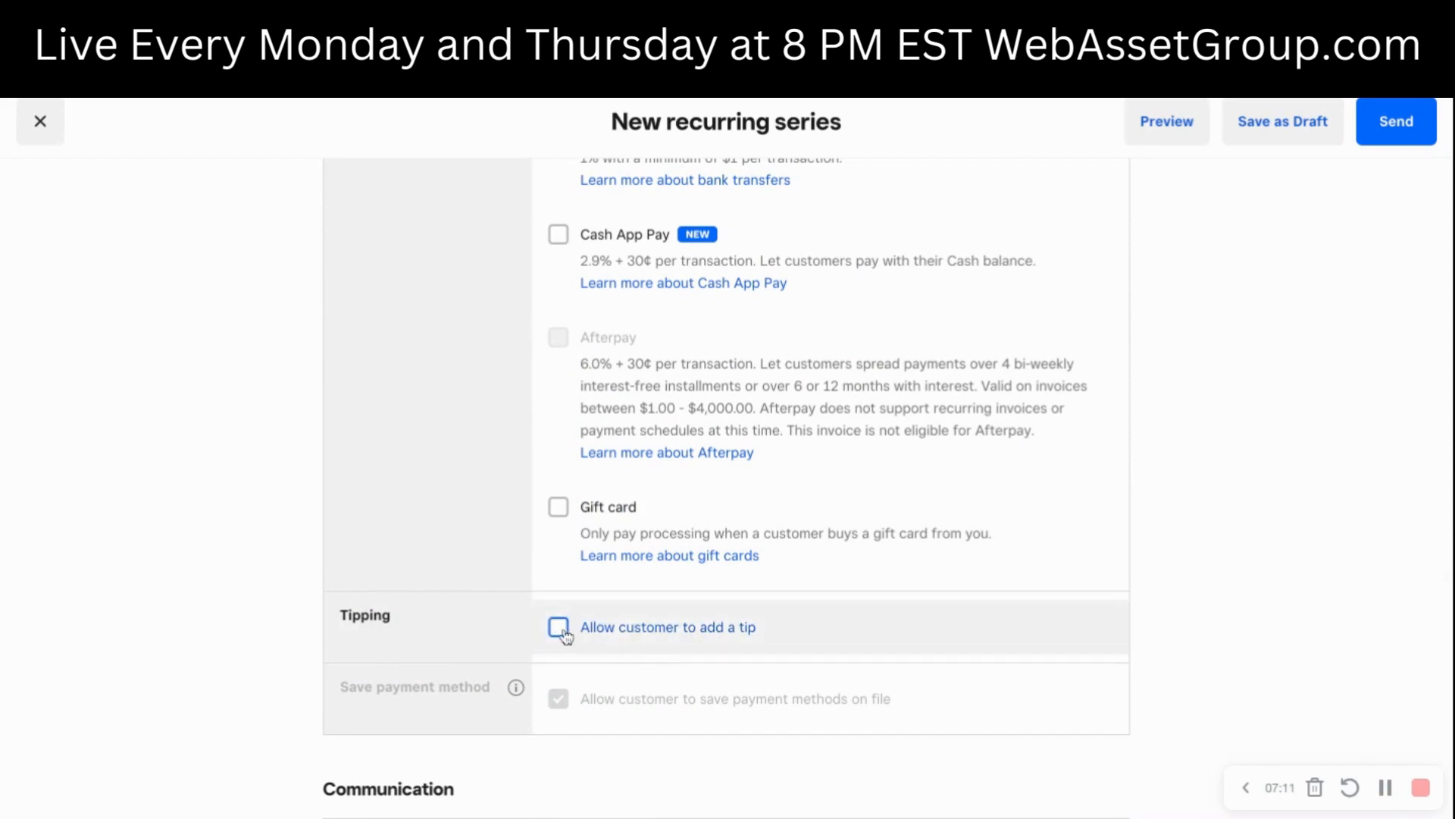
{"action": "scroll", "coordinate": [556, 641], "scroll_direction": "down", "scroll_amount": 3}
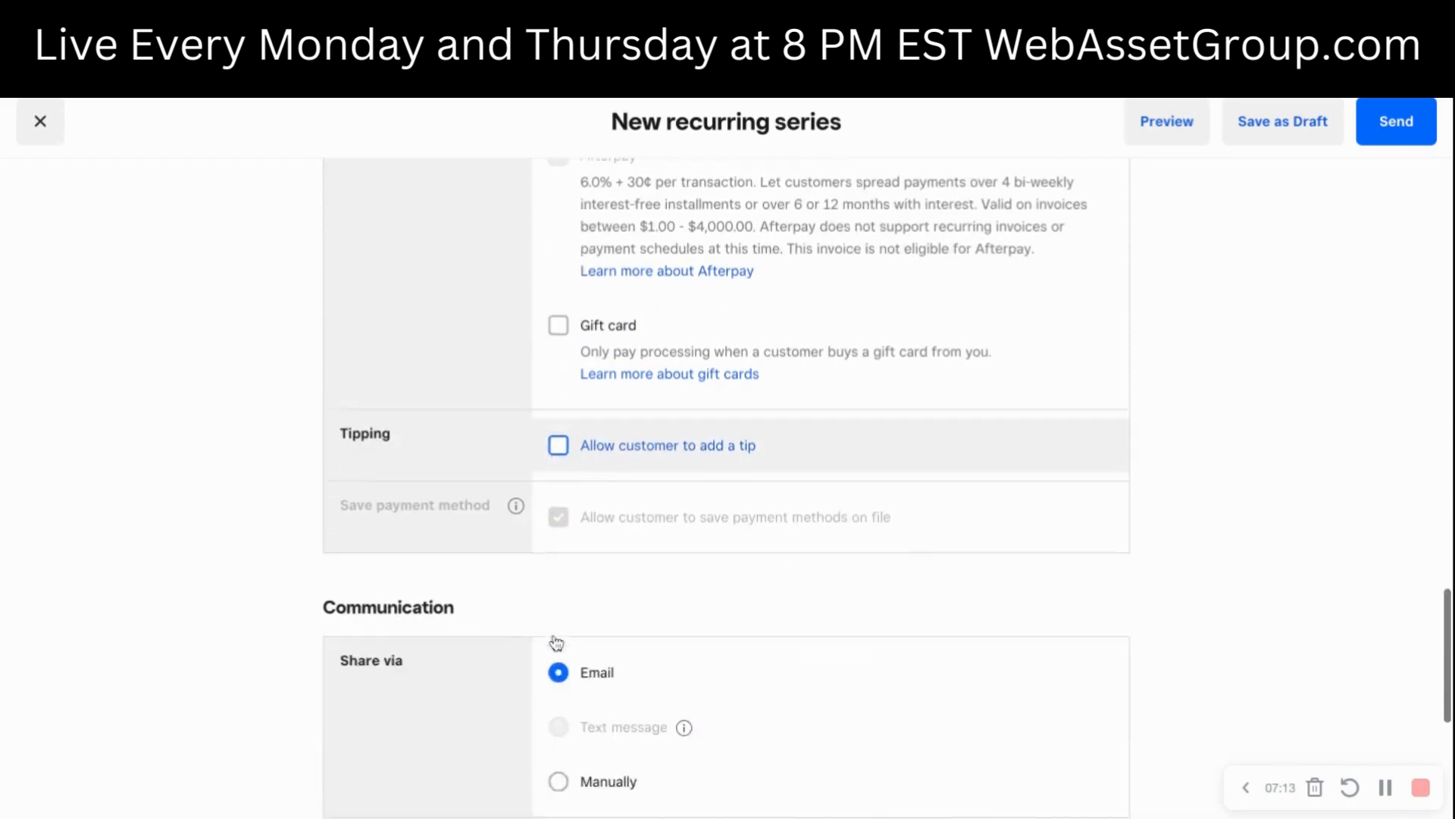
{"action": "scroll", "coordinate": [555, 642], "scroll_direction": "down", "scroll_amount": 3}
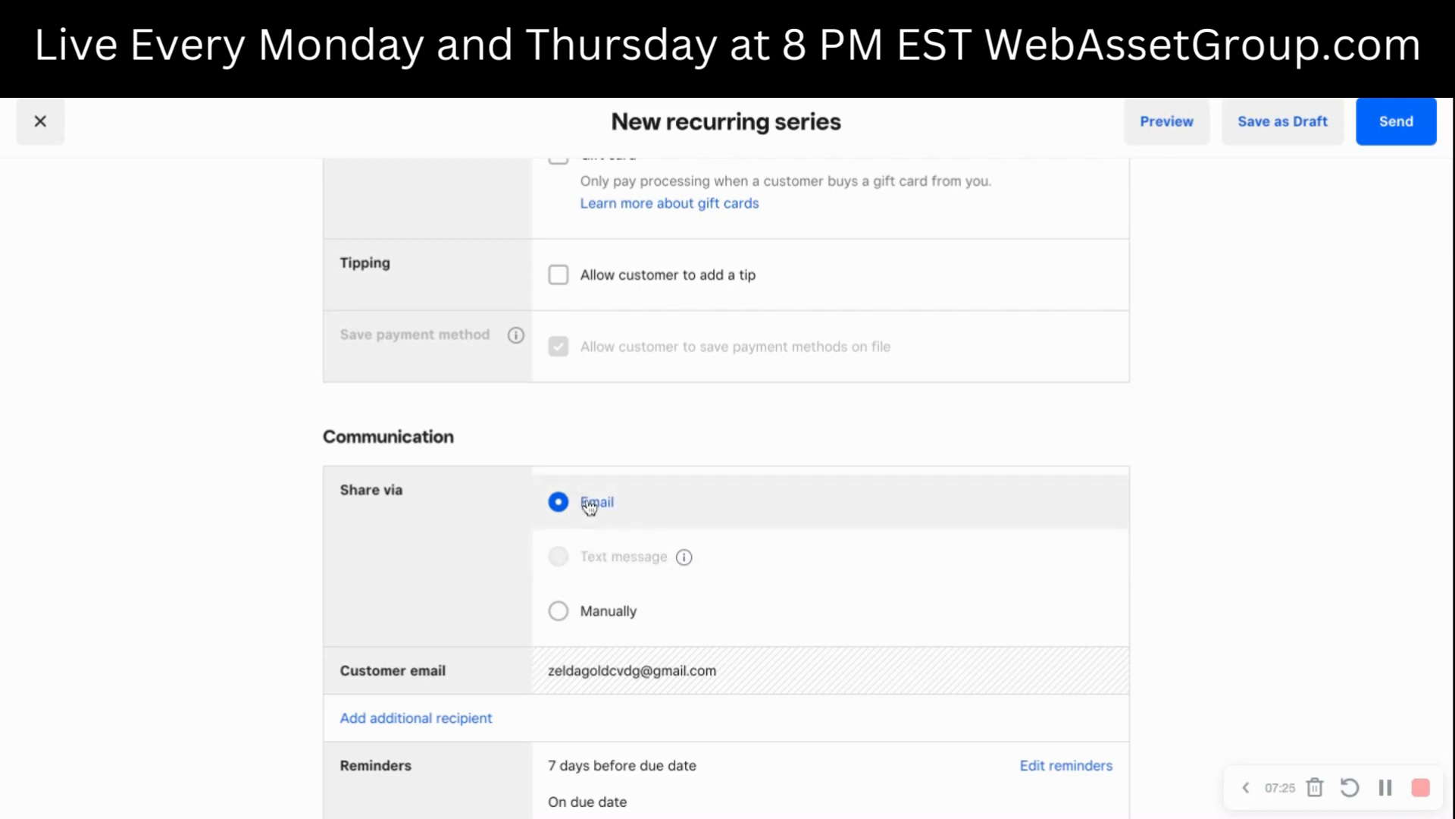
{"action": "scroll", "coordinate": [753, 545], "scroll_direction": "down", "scroll_amount": 2}
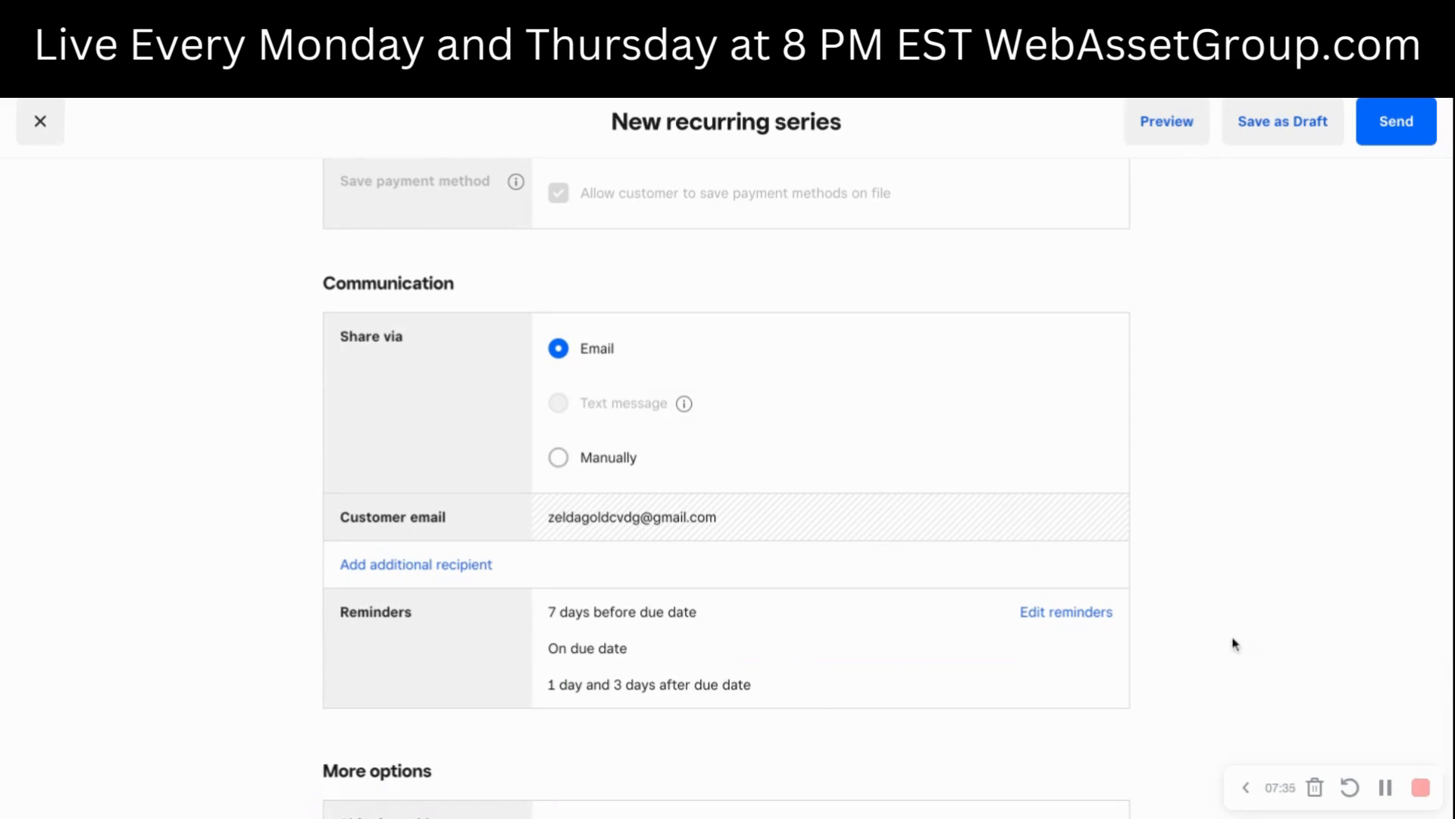
- Try adding another customer reminder for 4 days after the due date, and close the reminder settings without saving
{"action": "left_click", "coordinate": [1081, 620]}
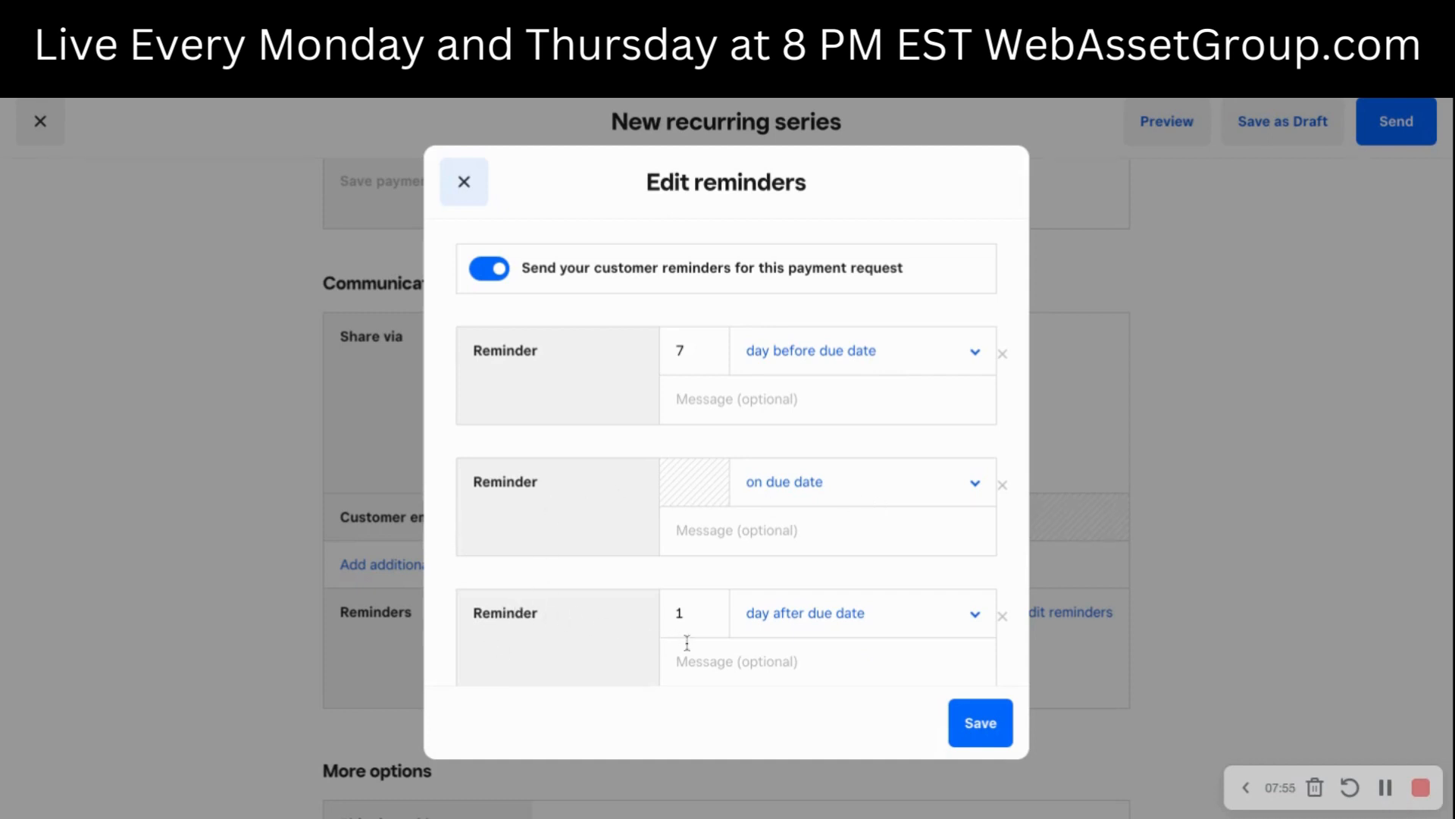
{"action": "scroll", "coordinate": [835, 520], "scroll_direction": "down", "scroll_amount": 3}
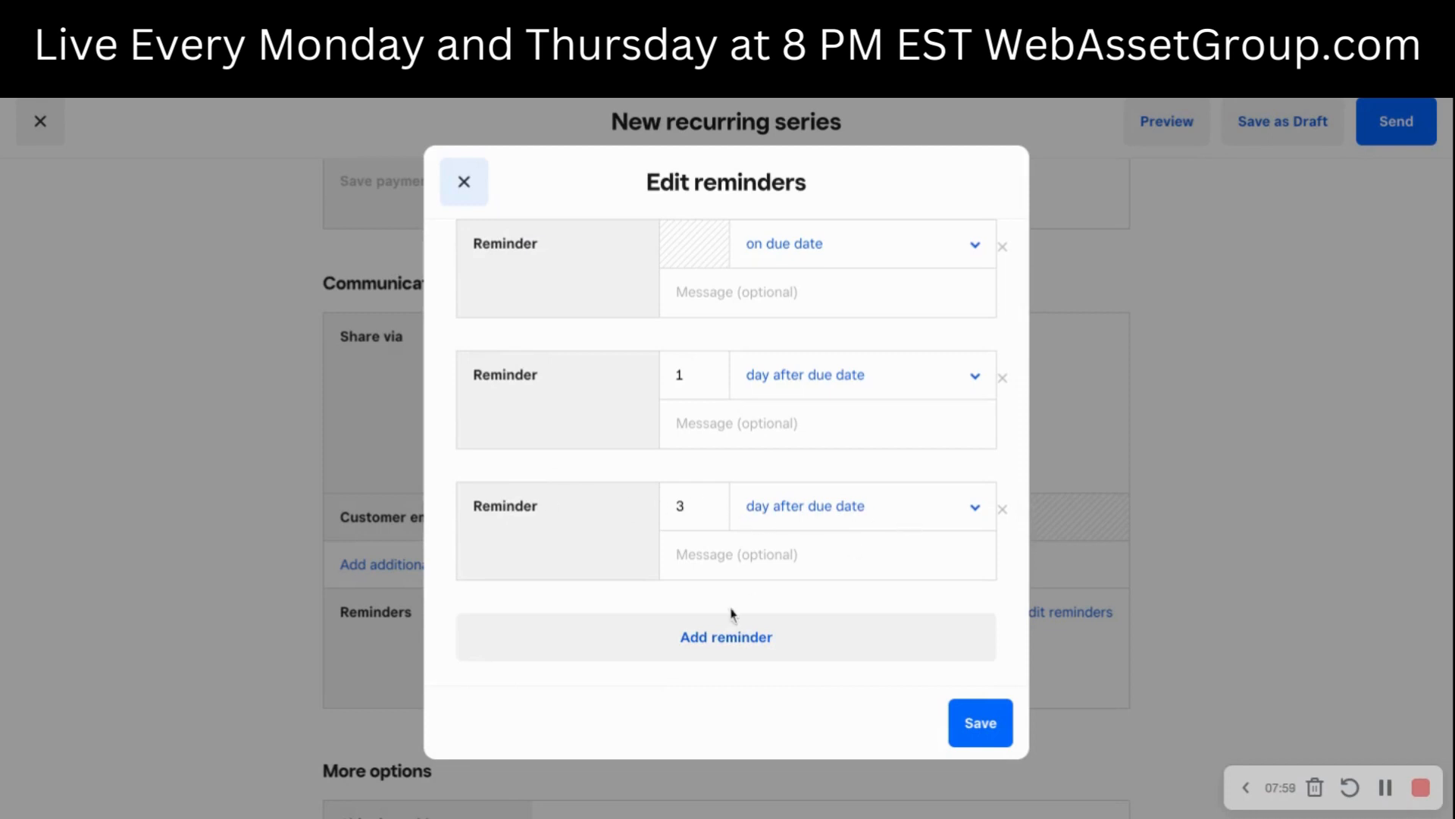
{"action": "left_click", "coordinate": [813, 649]}
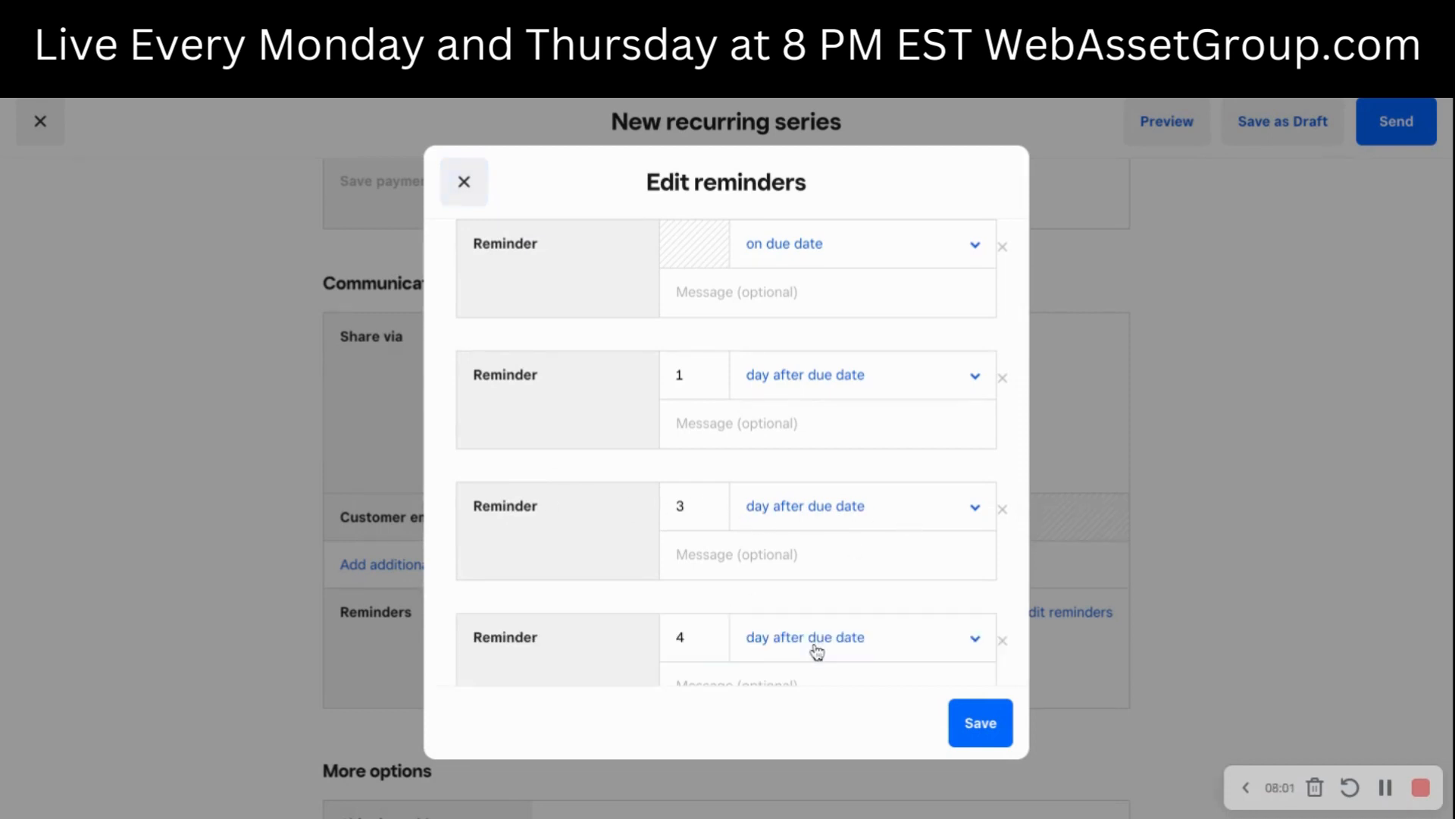
{"action": "scroll", "coordinate": [873, 515], "scroll_direction": "down", "scroll_amount": 2}
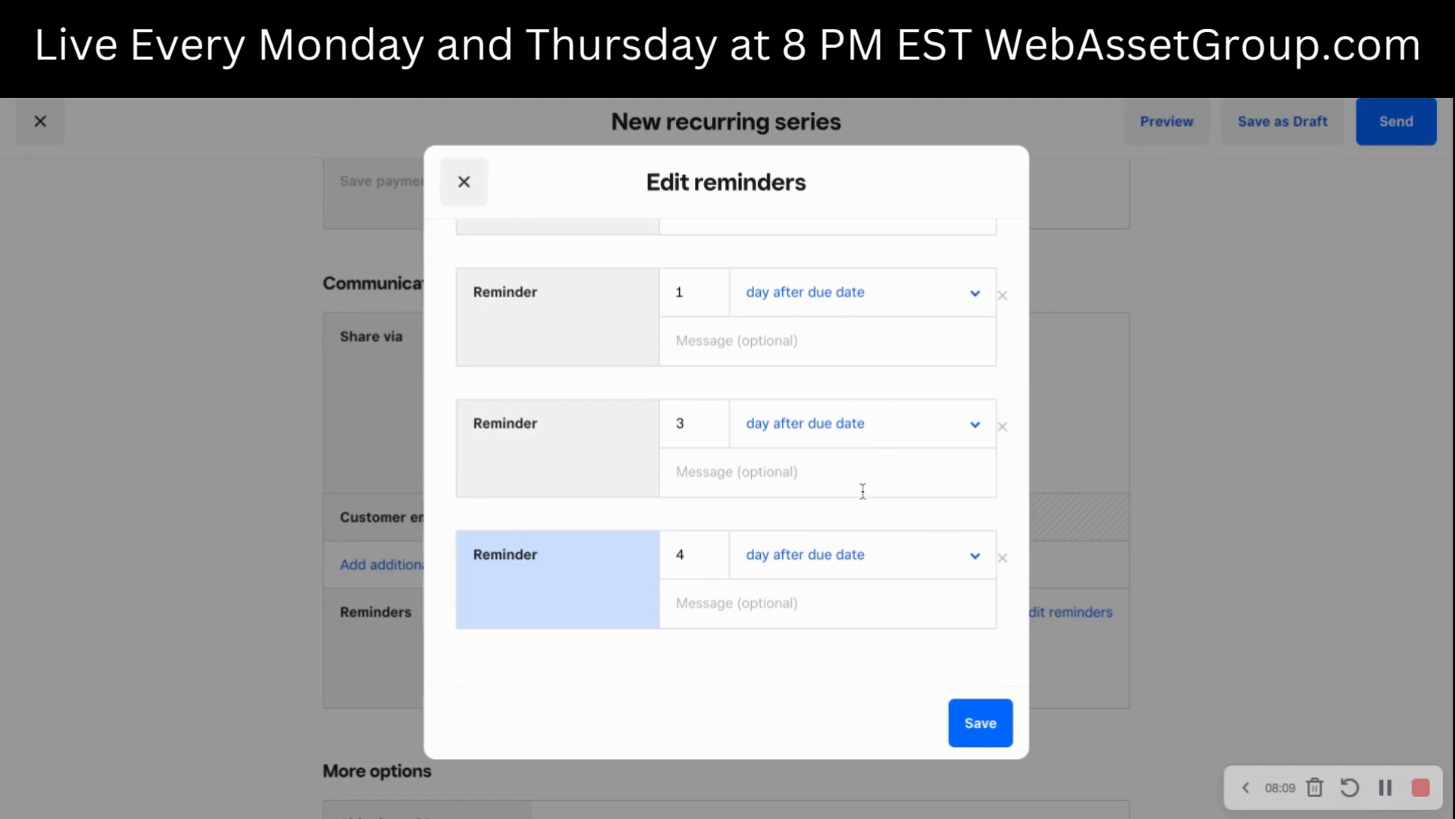
{"action": "left_click", "coordinate": [698, 558]}
{"action": "left_click", "coordinate": [464, 182]}
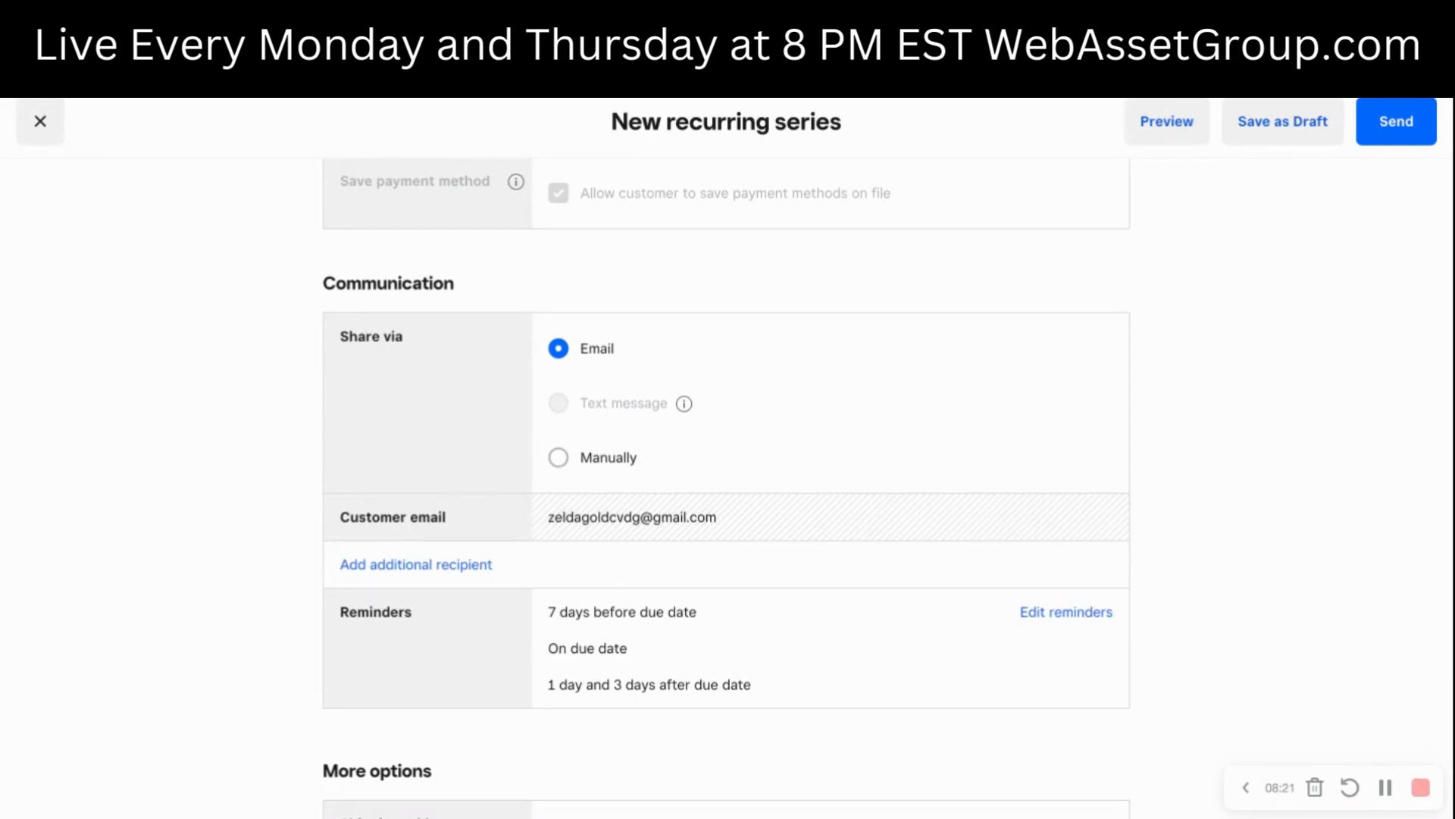
- Try the shipping address request in the additional invoice options and turn it off again
{"action": "scroll", "coordinate": [1286, 435], "scroll_direction": "down", "scroll_amount": 2}
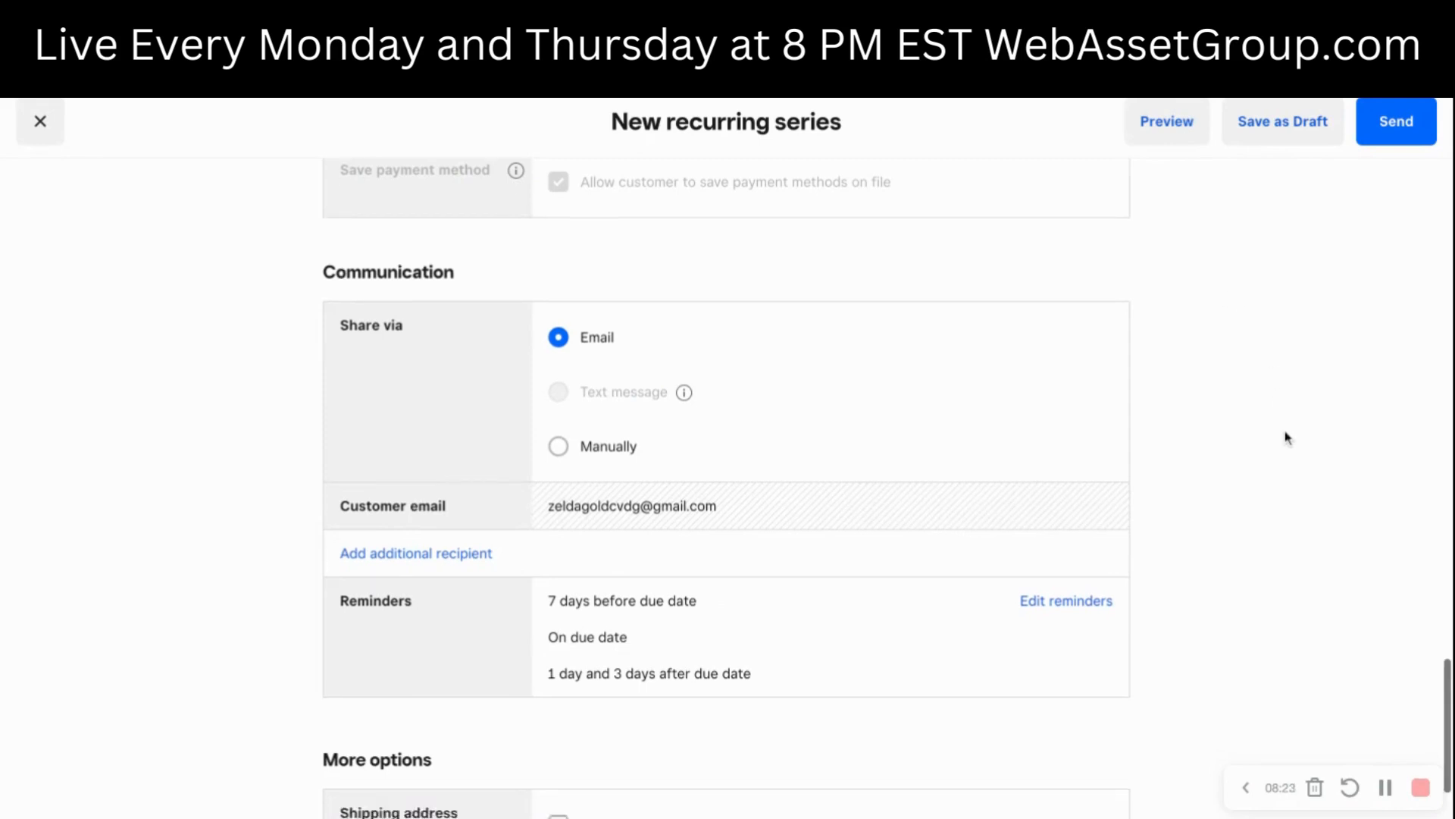
{"action": "scroll", "coordinate": [1287, 437], "scroll_direction": "down", "scroll_amount": 1}
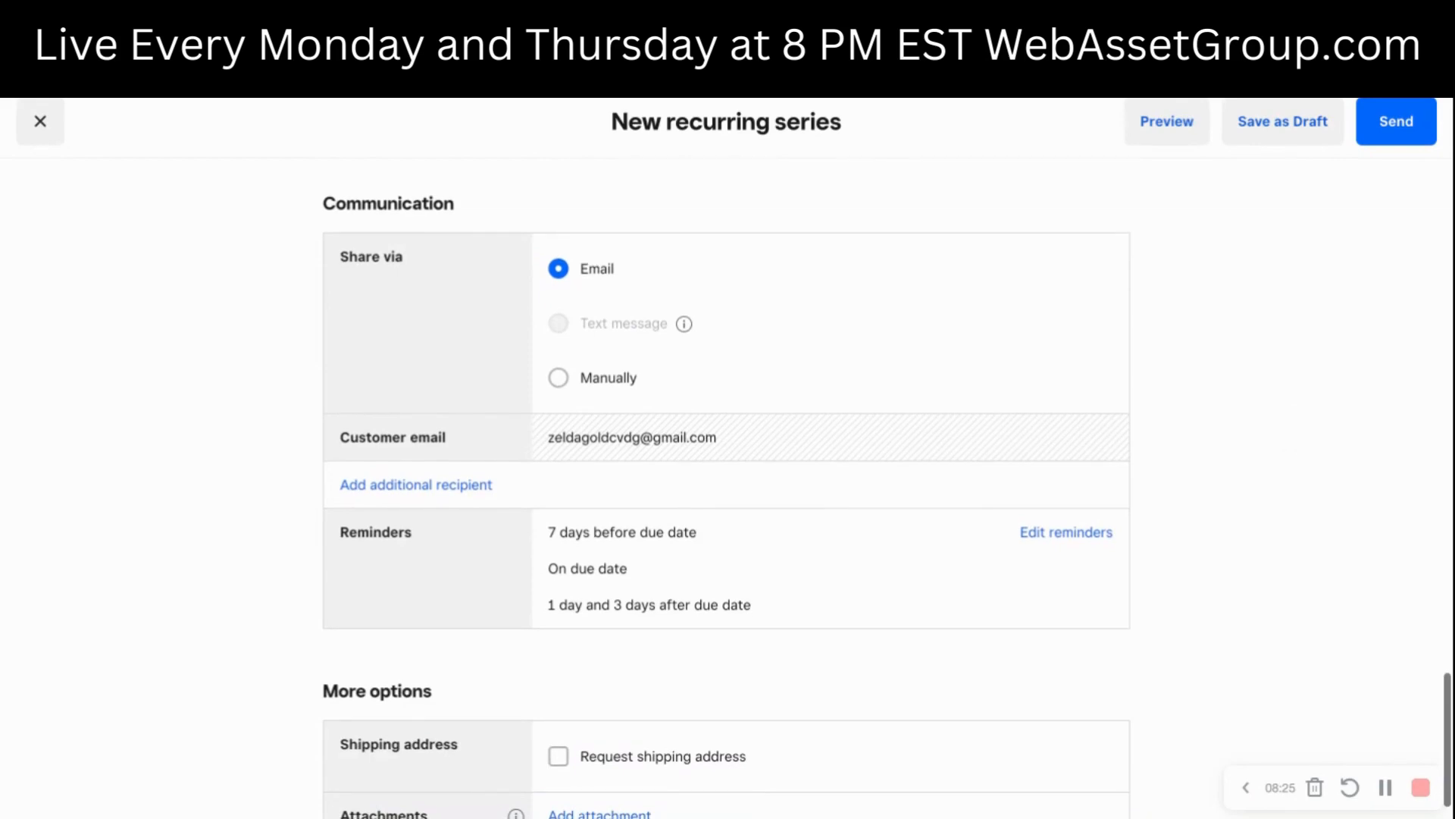
{"action": "scroll", "coordinate": [887, 488], "scroll_direction": "down", "scroll_amount": 1}
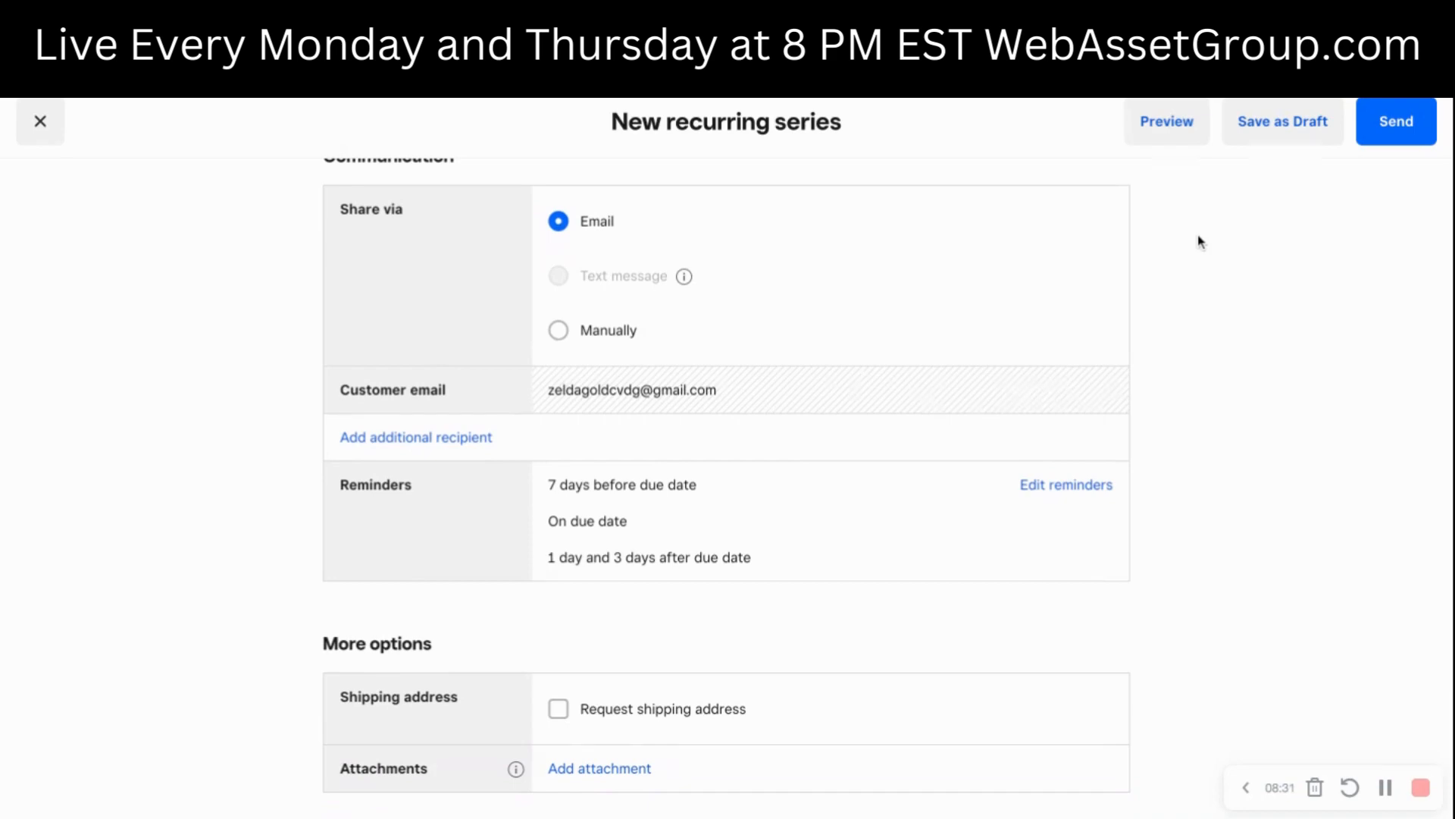
{"action": "scroll", "coordinate": [1199, 241], "scroll_direction": "down", "scroll_amount": 1}
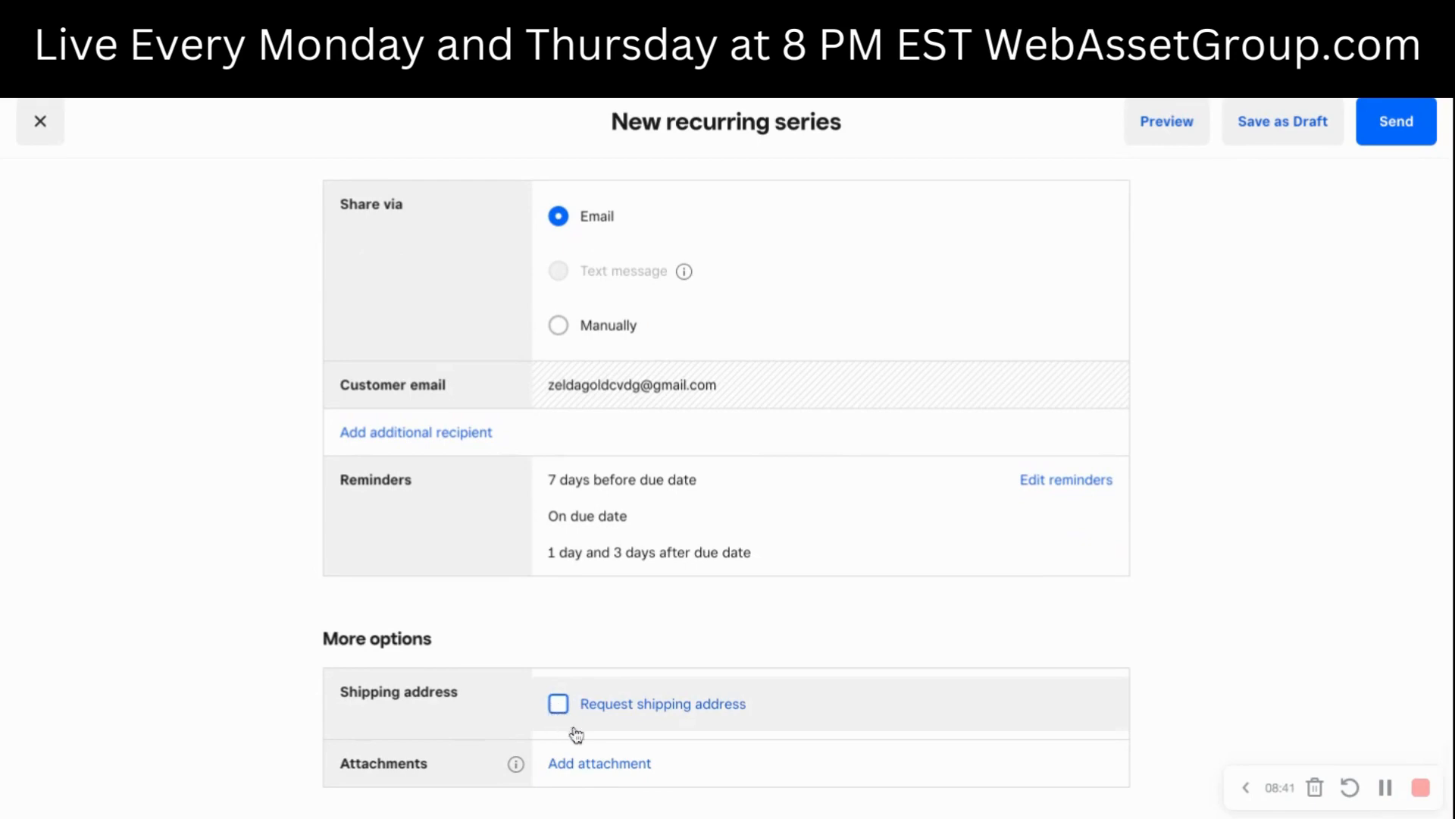
{"action": "left_click", "coordinate": [559, 705]}
{"action": "left_click", "coordinate": [560, 705]}
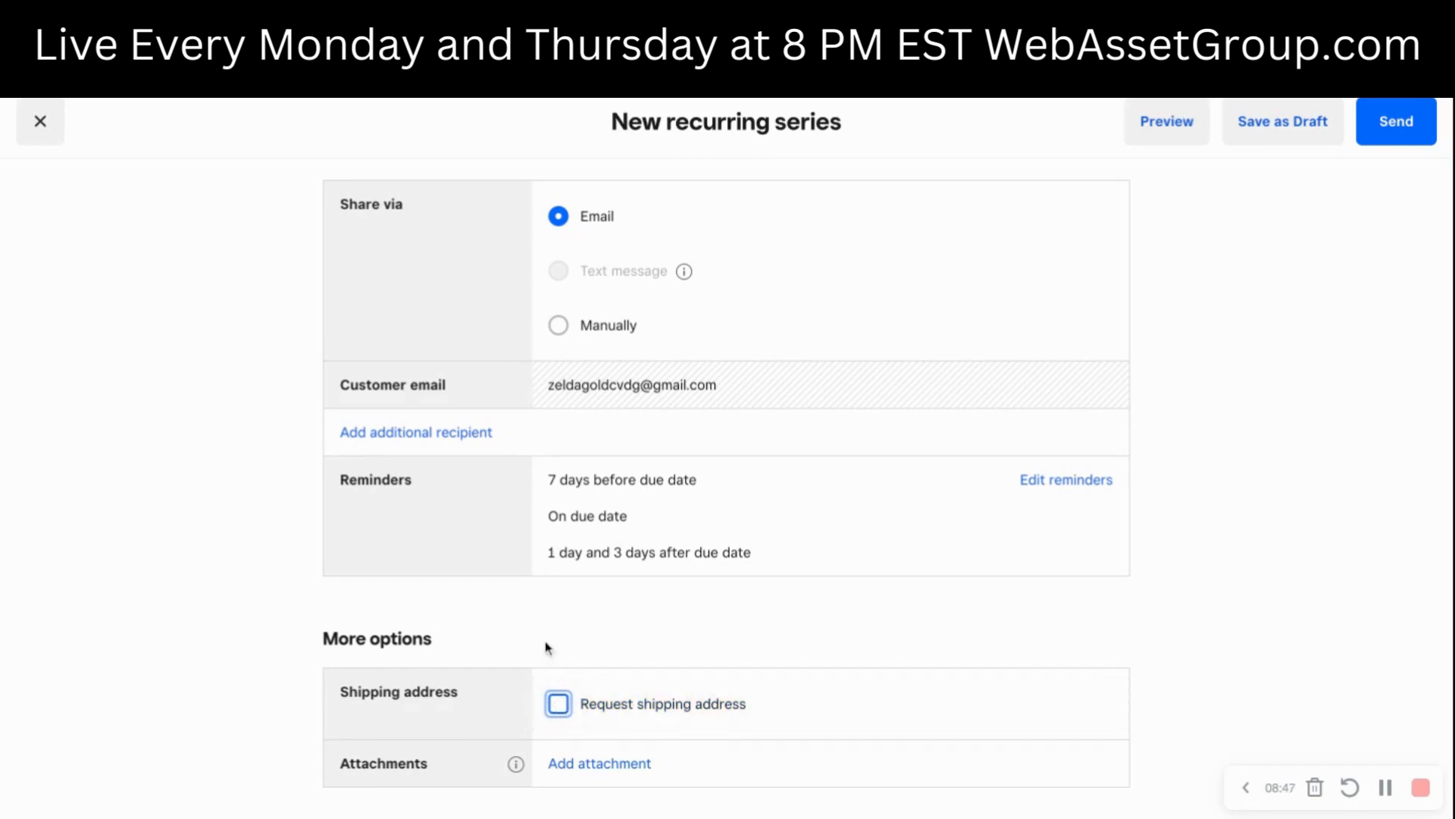
- Check the option for adding an attachment and review the invoice's line item and total
{"action": "left_click", "coordinate": [622, 763]}
{"action": "scroll", "coordinate": [1008, 670], "scroll_direction": "down", "scroll_amount": 10}
{"action": "scroll", "coordinate": [1007, 672], "scroll_direction": "up", "scroll_amount": 8}
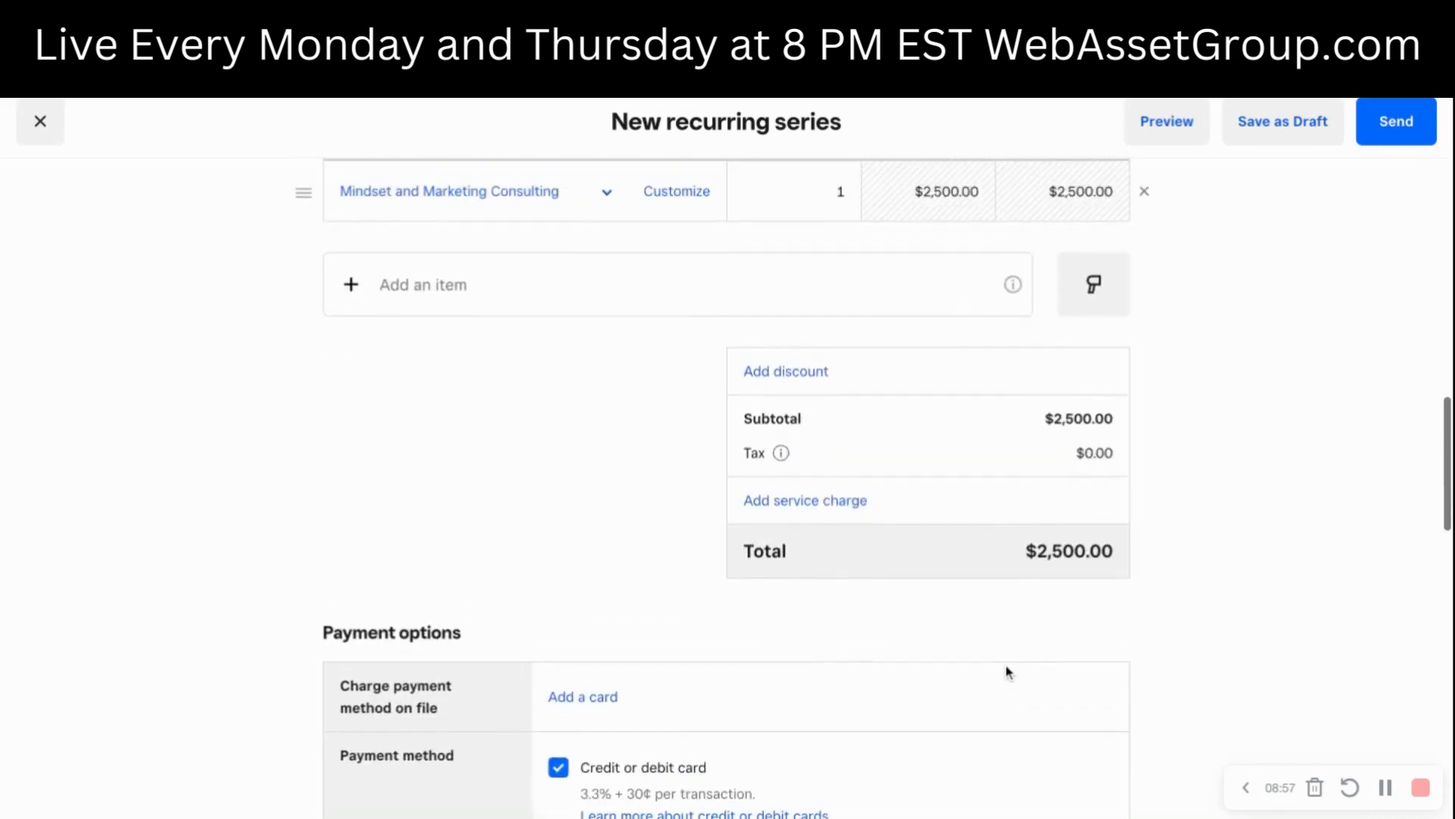